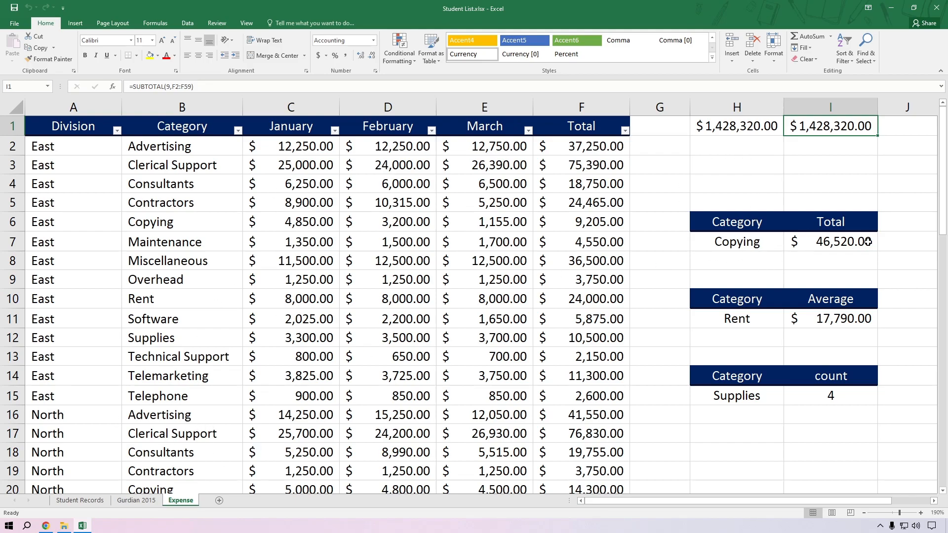
pyautogui.click(736, 247)
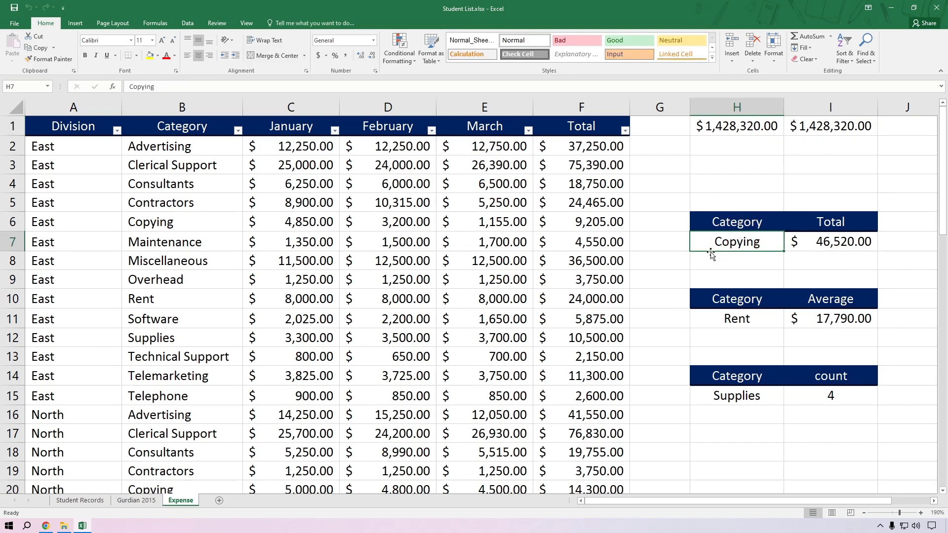
pyautogui.click(724, 186)
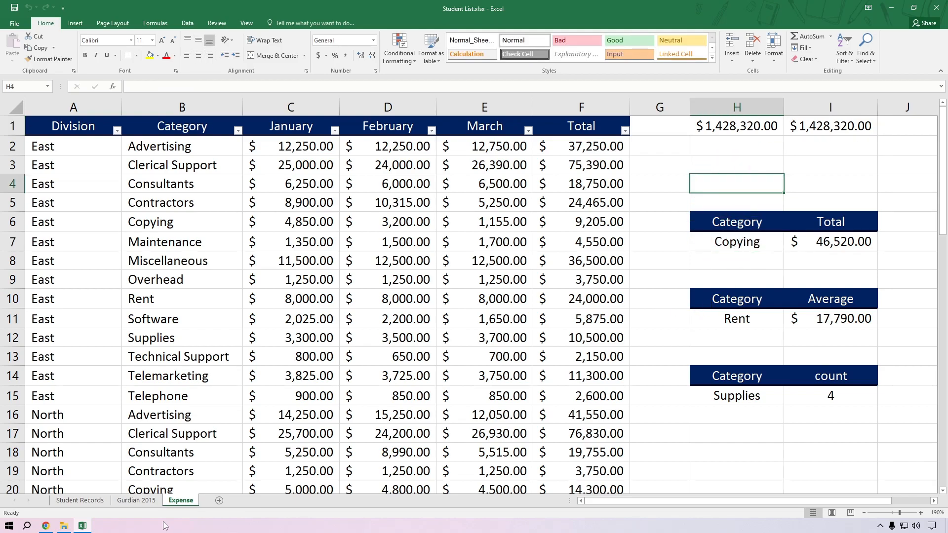
# Add a new worksheet after the Expense sheet and name it Survey Data Validation
pyautogui.click(219, 500)
pyautogui.doubleClick(218, 501)
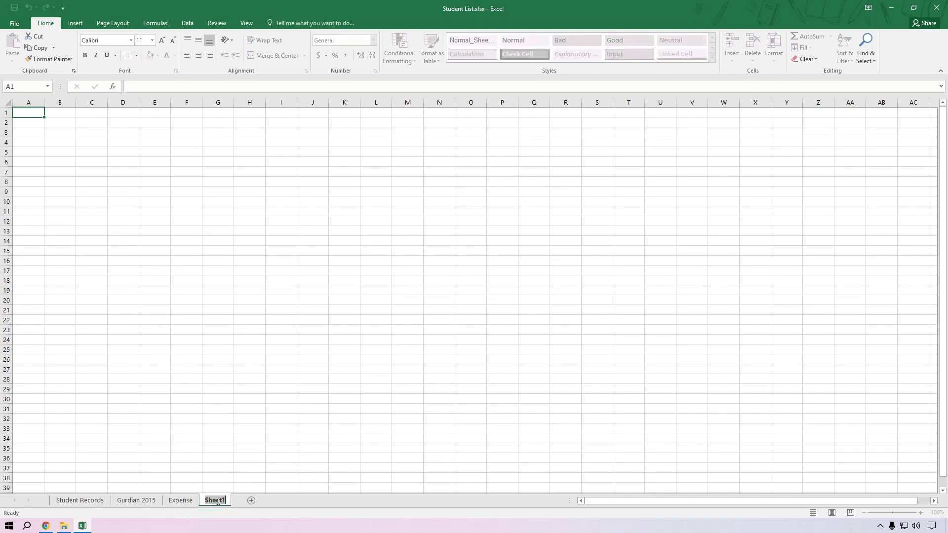
pyautogui.write('Sur')
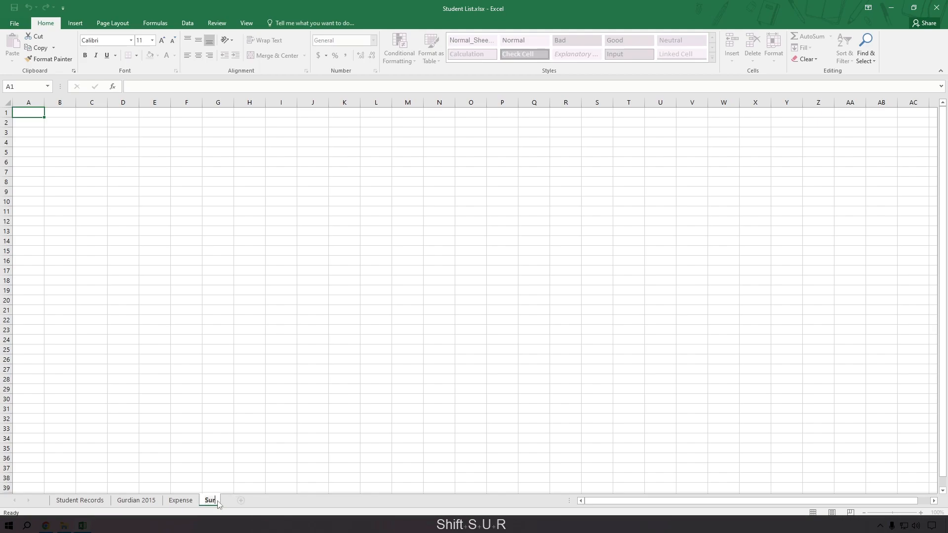
pyautogui.write('ve')
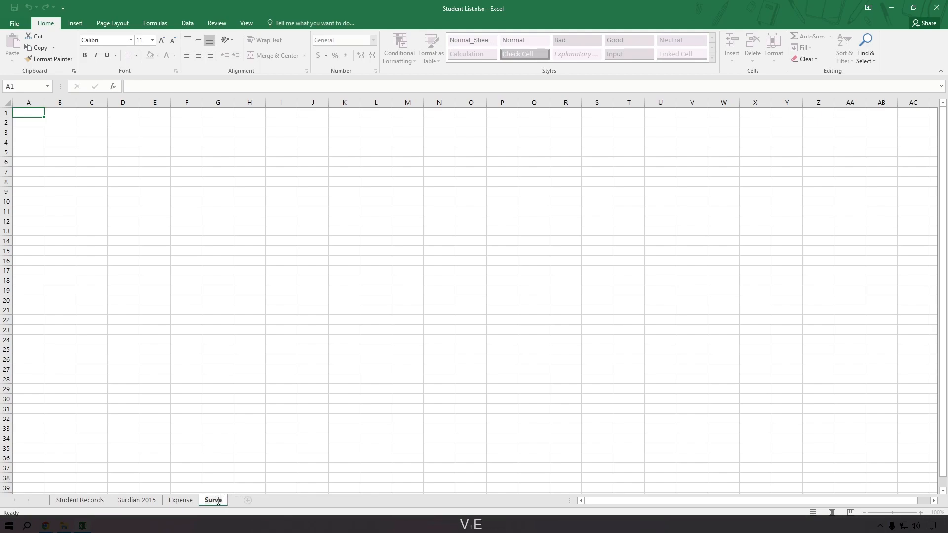
pyautogui.write('y Data')
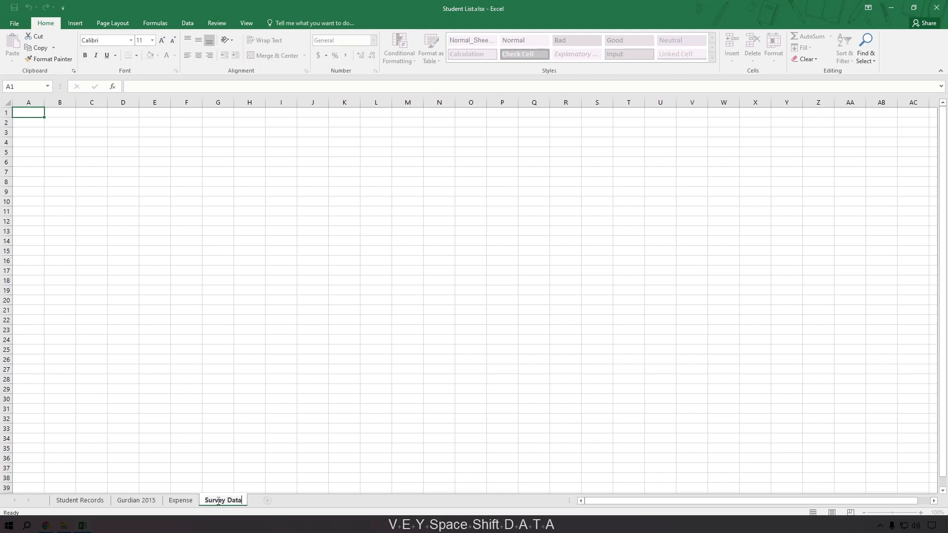
pyautogui.press('BackSpace')
pyautogui.write('Va')
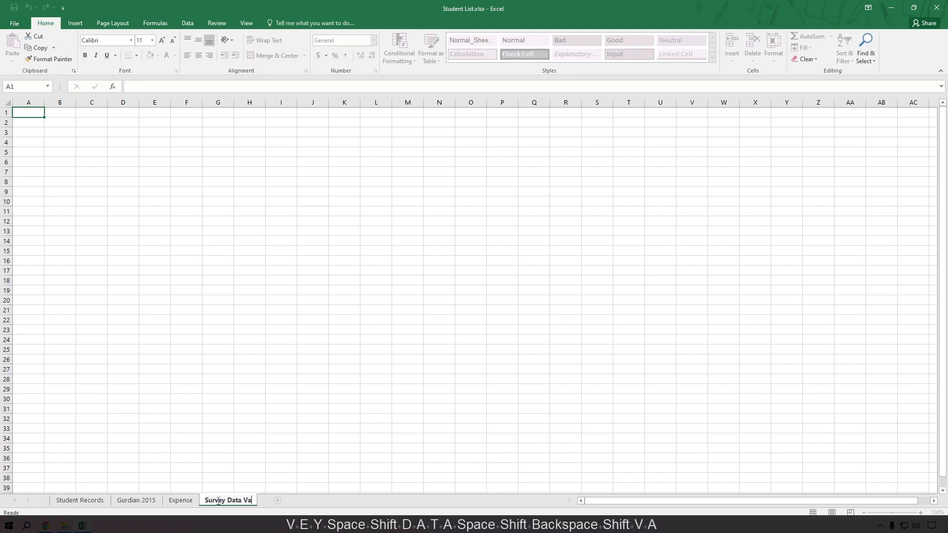
pyautogui.write('lidation')
pyautogui.press('Return')
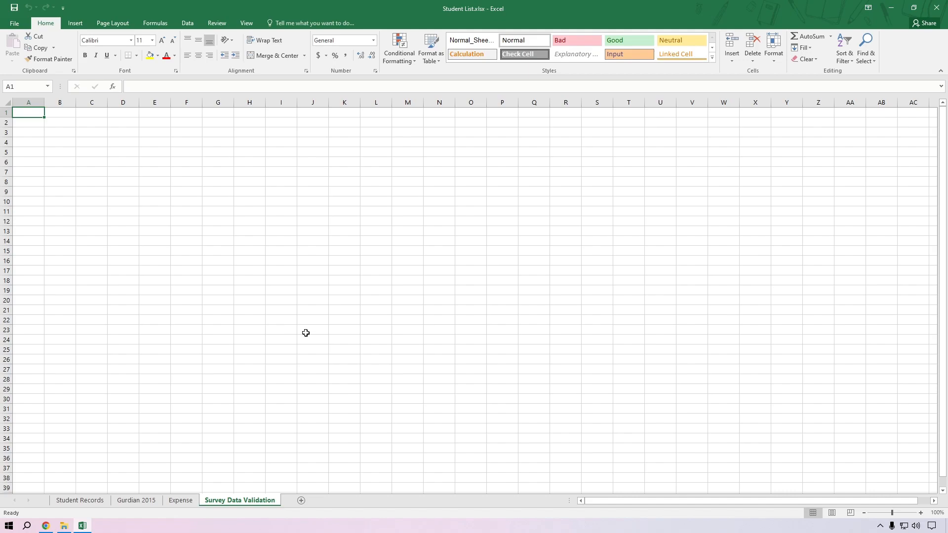
# Examine the heading row and first data rows of the table on the Expense sheet
pyautogui.click(181, 500)
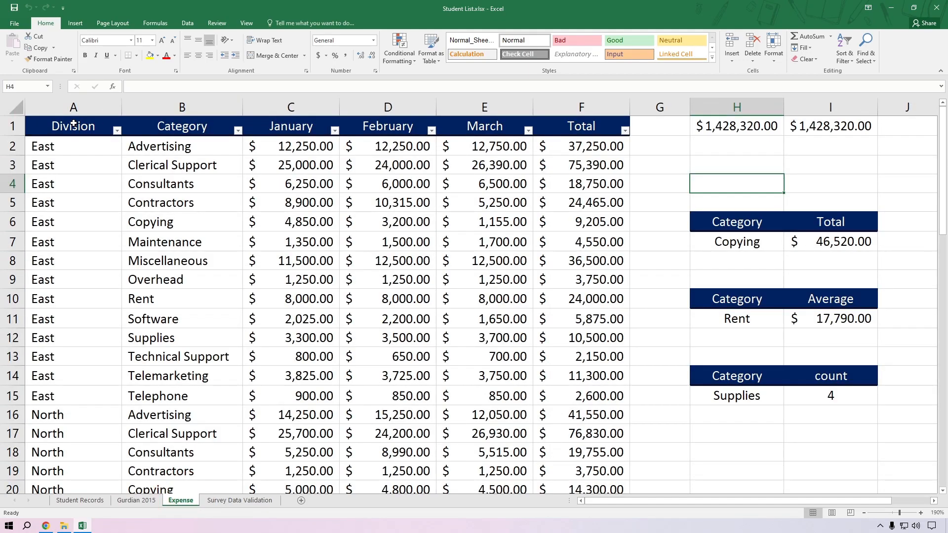
pyautogui.moveTo(74, 126); pyautogui.dragTo(550, 177)
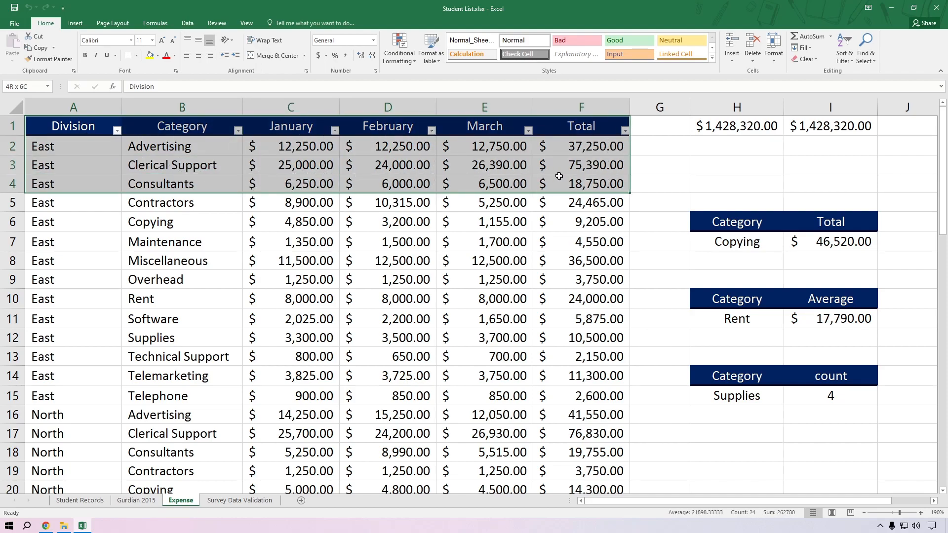
pyautogui.click(306, 180)
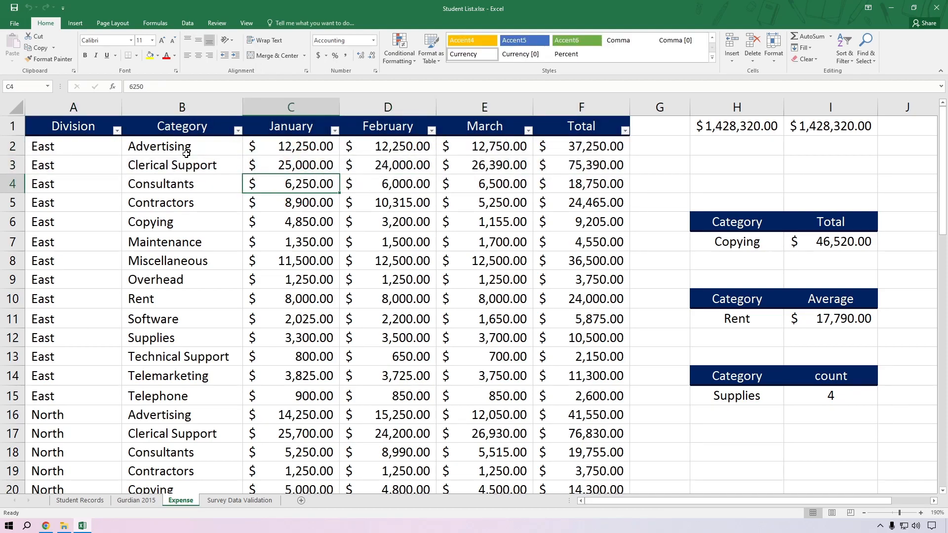
pyautogui.click(240, 500)
pyautogui.hotkey('alt', 'Tab')
pyautogui.hotkey('alt', 'Tab')
pyautogui.click(186, 500)
pyautogui.hotkey('alt', 'Tab')
pyautogui.hotkey('alt', 'Tab')
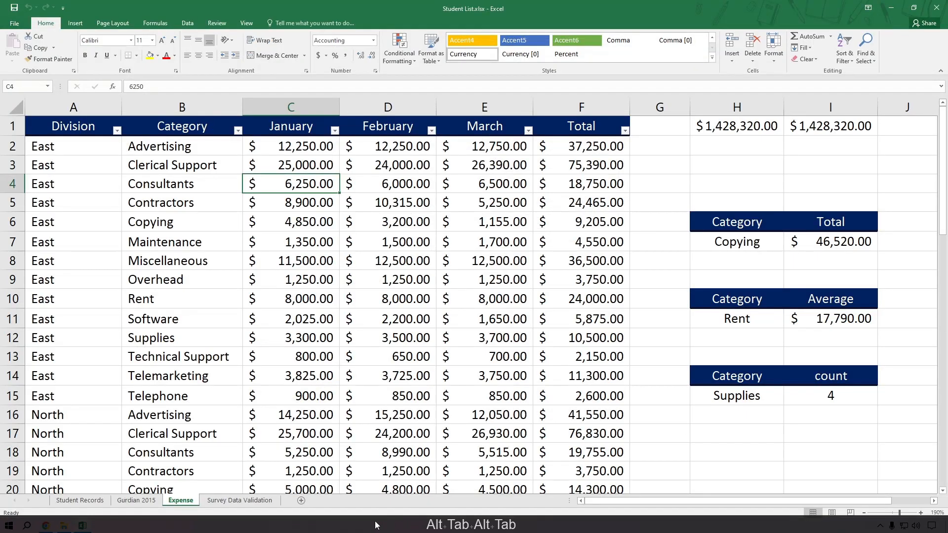
# Enter the heading ID in cell A1 of the Survey Data Validation sheet
pyautogui.click(240, 499)
pyautogui.scroll(2, 375, 310)
pyautogui.scroll(4, 376, 311)
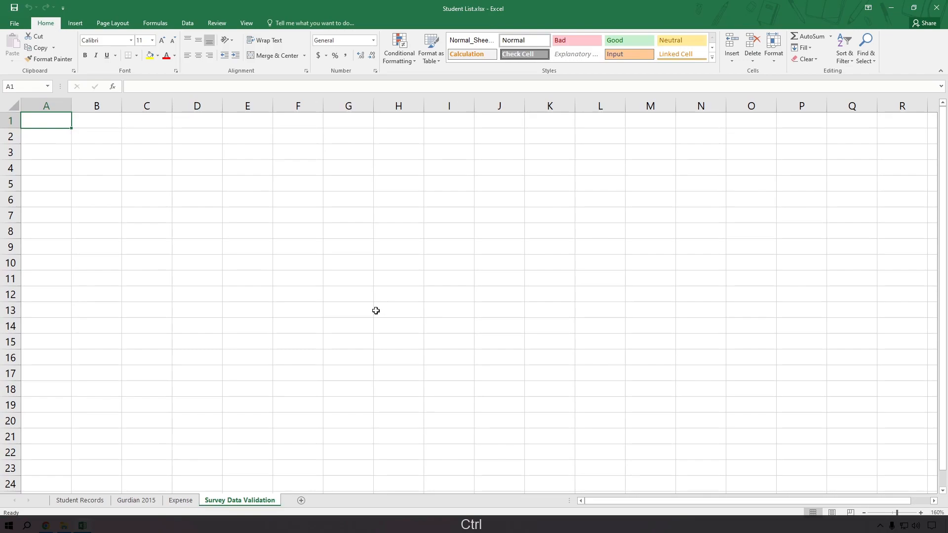
pyautogui.click(53, 123)
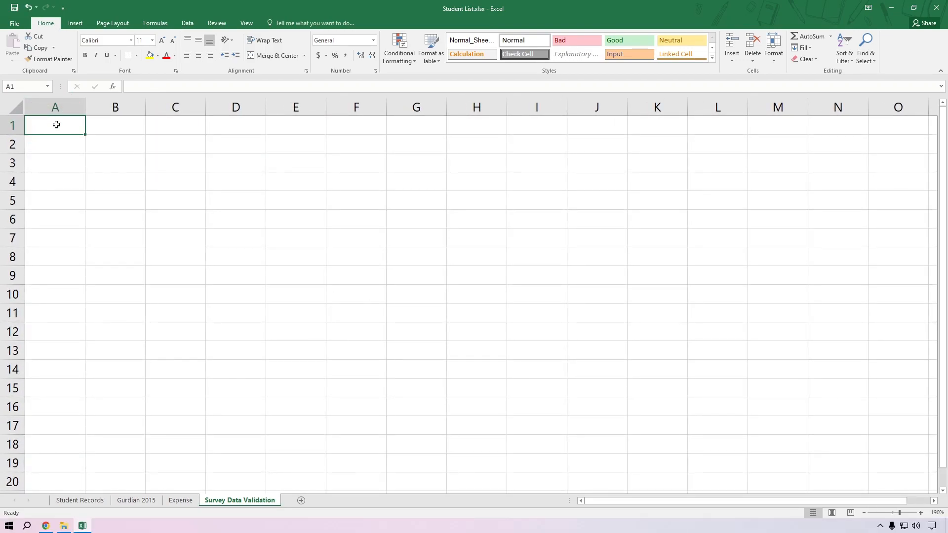
pyautogui.write('IS')
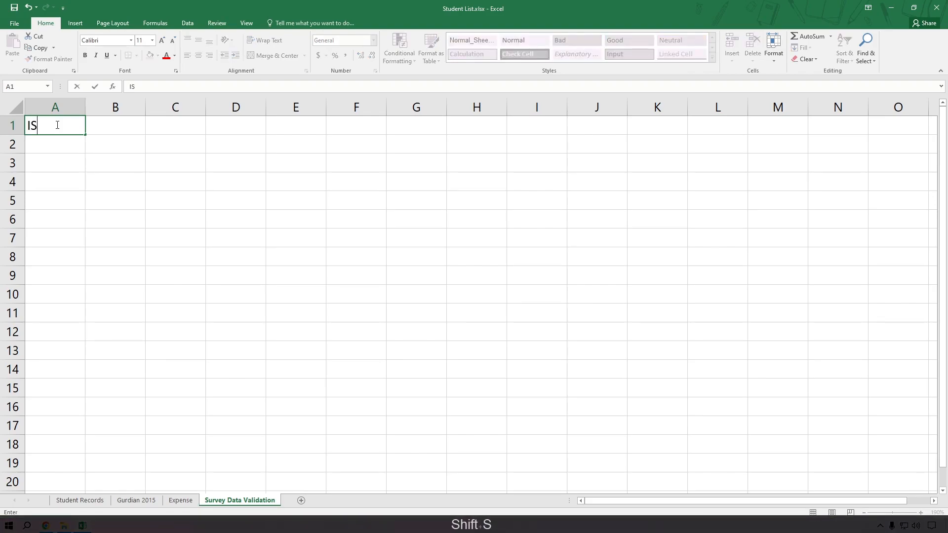
pyautogui.press('BackSpace')
pyautogui.write('D')
pyautogui.press('Tab')
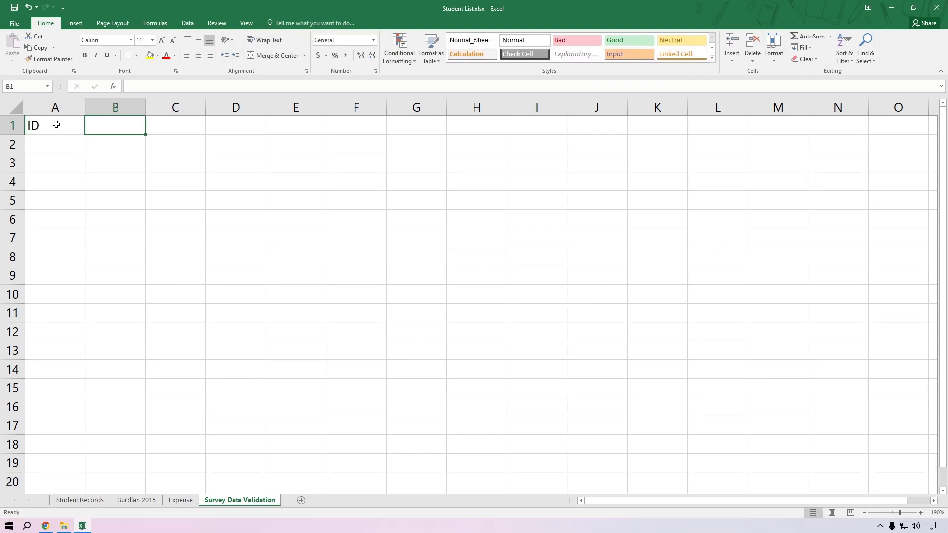
pyautogui.write('Mob')
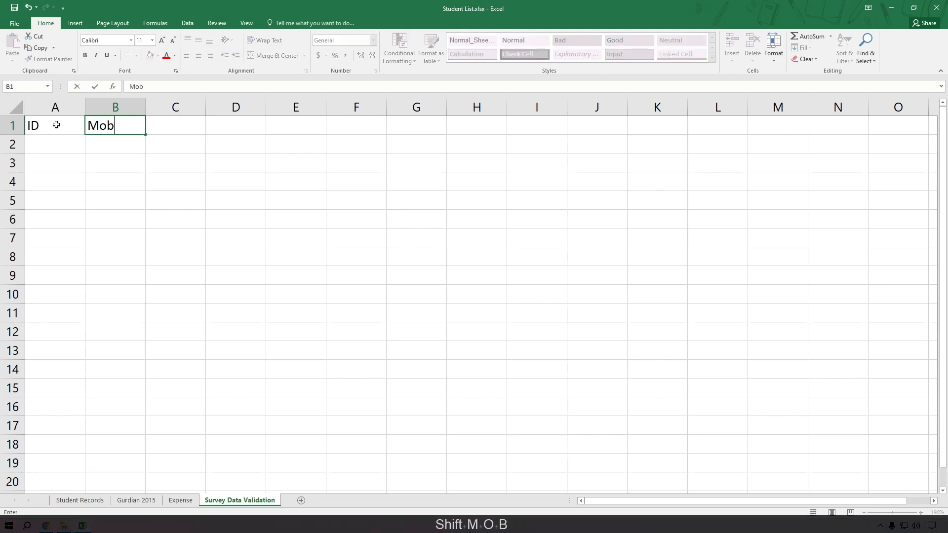
pyautogui.write('ile N')
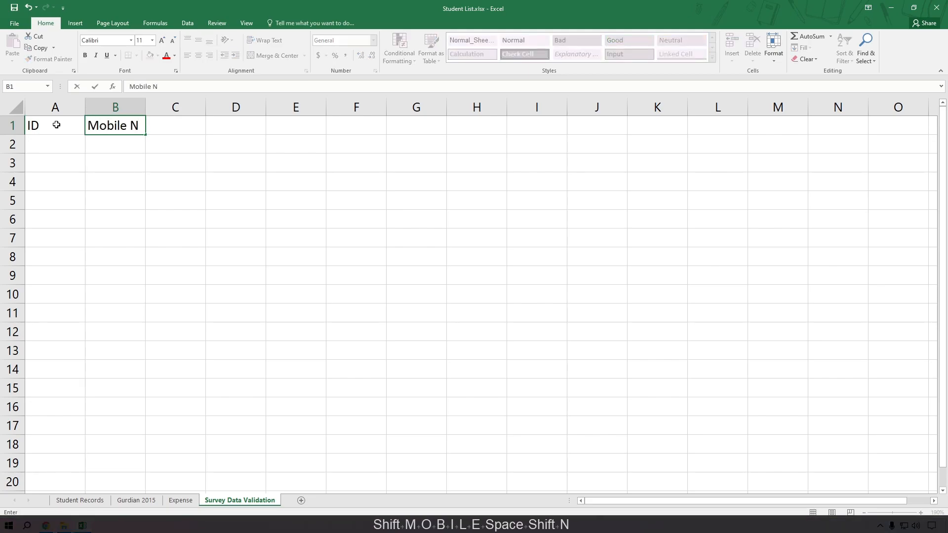
pyautogui.press('BackSpace')
pyautogui.press('BackSpace')
pyautogui.press('BackSpace')
pyautogui.press('BackSpace')
pyautogui.press('BackSpace')
pyautogui.press('BackSpace')
pyautogui.press('BackSpace')
pyautogui.press('BackSpace')
# Enter the headings Brand Name in B1 and Model in C1
pyautogui.write('Bran')
pyautogui.press('BackSpace')
pyautogui.write('Nma')
pyautogui.press('BackSpace')
pyautogui.press('BackSpace')
pyautogui.write('ame')
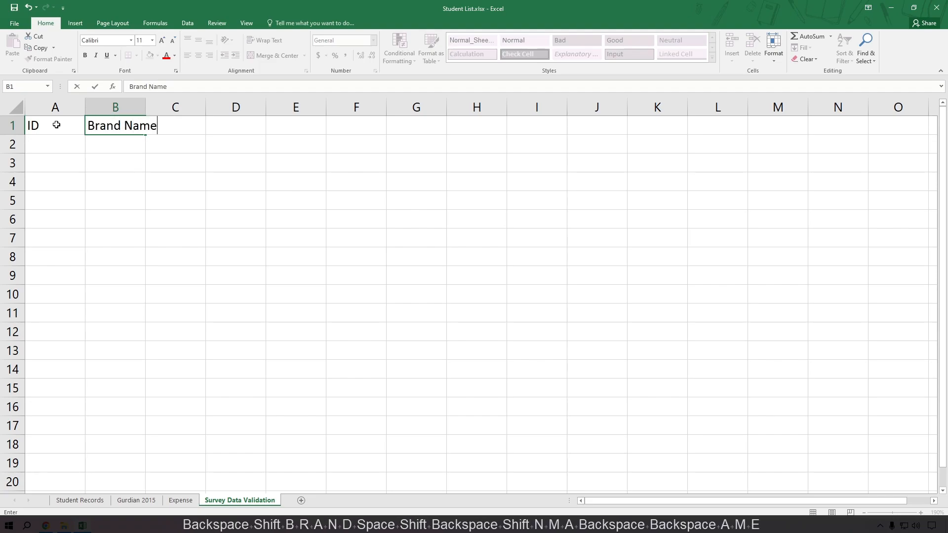
pyautogui.press('Tab')
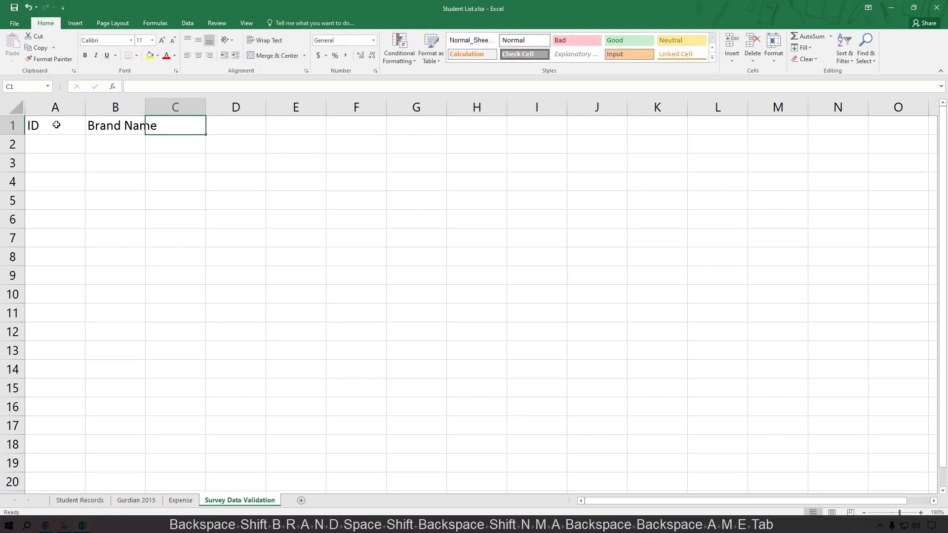
pyautogui.write('Model')
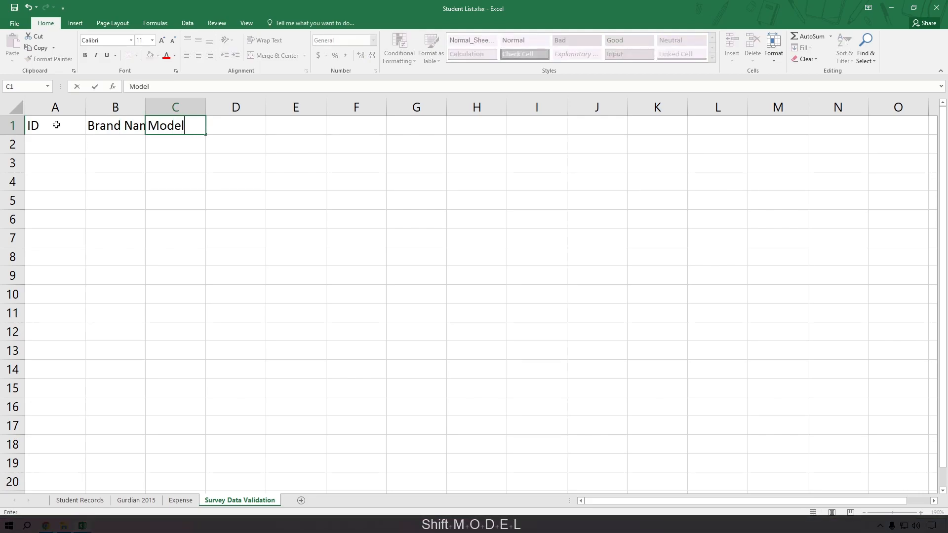
pyautogui.press('Tab')
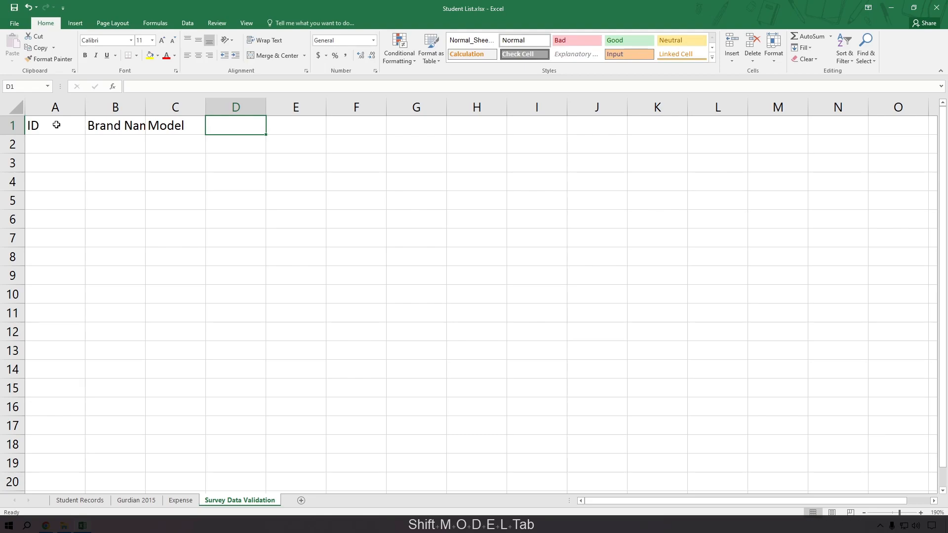
# Continue the heading row with Ram, Color and Cover in cells D1 to F1
pyautogui.write('Ram')
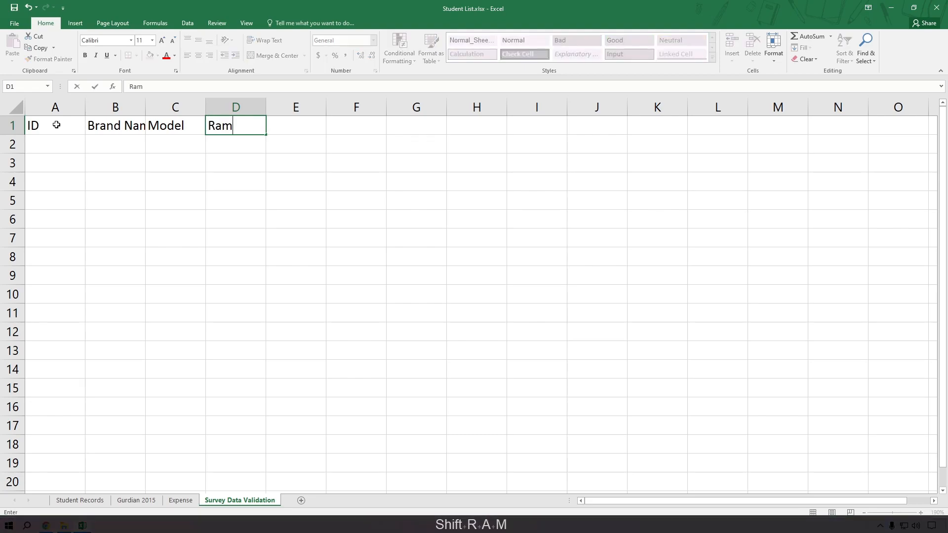
pyautogui.press('Tab')
pyautogui.press('shift')
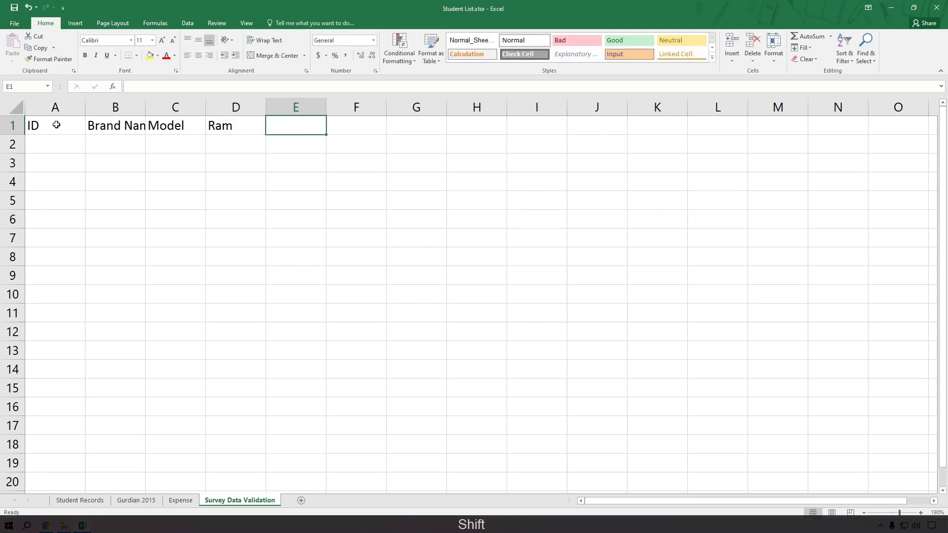
pyautogui.write('Color')
pyautogui.press('Tab')
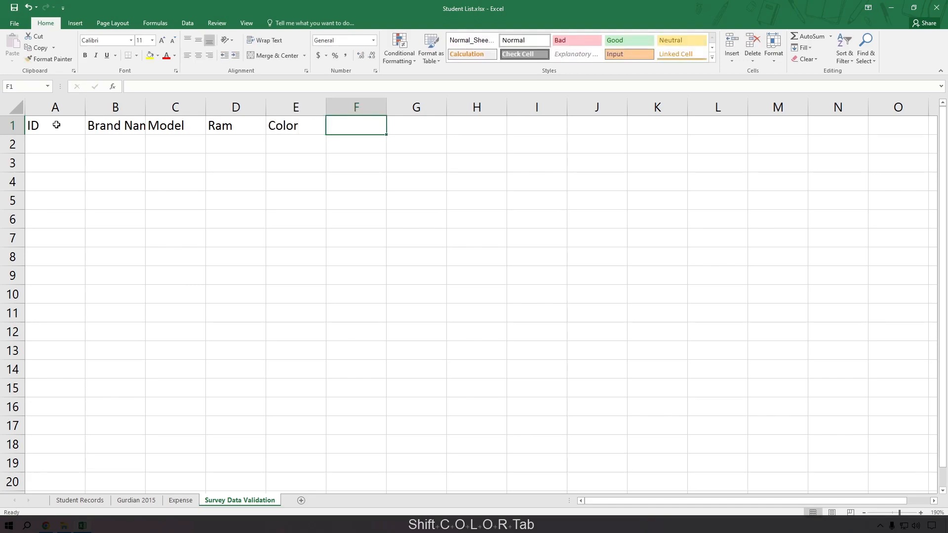
pyautogui.write('Cover')
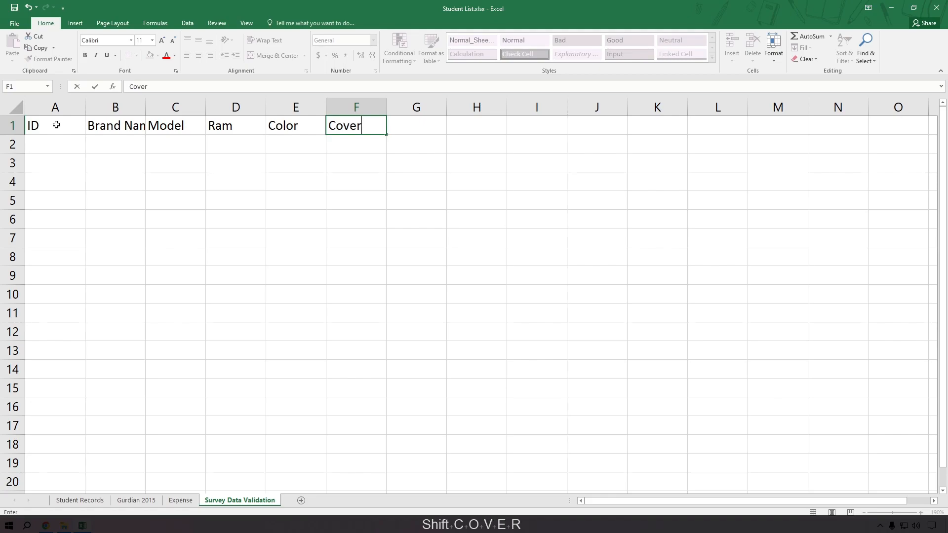
pyautogui.press('Tab')
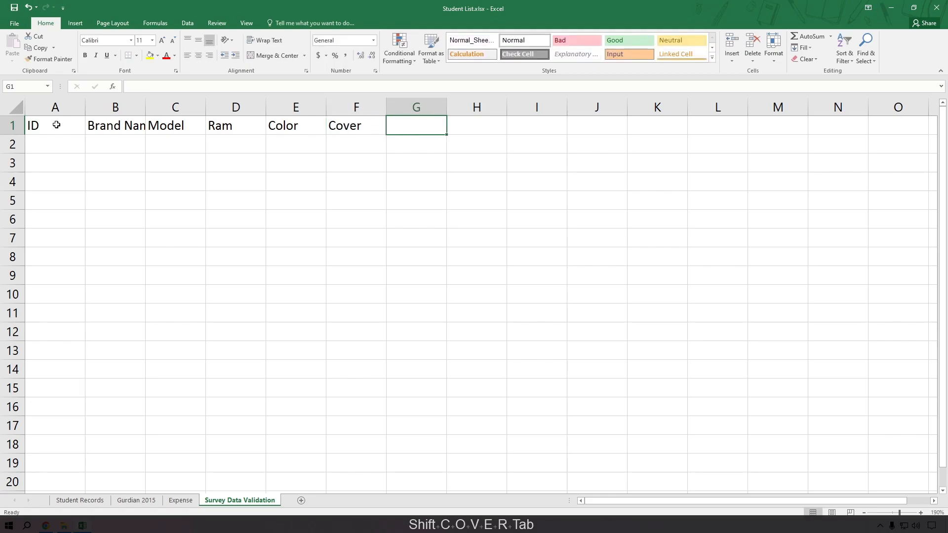
# Complete the heading row with OTG, 5G and Price in cells G1 to I1
pyautogui.write('OTG')
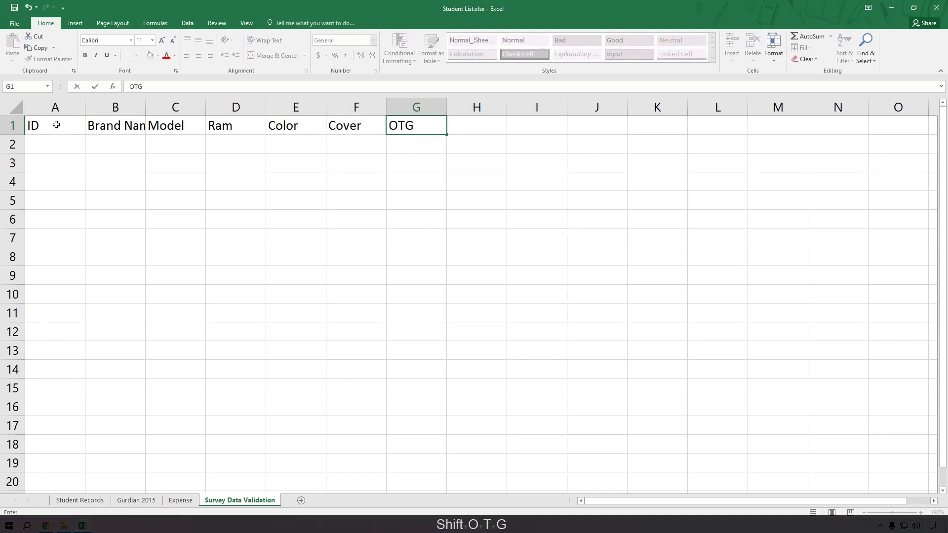
pyautogui.press('Tab')
pyautogui.write('5G')
pyautogui.press('Tab')
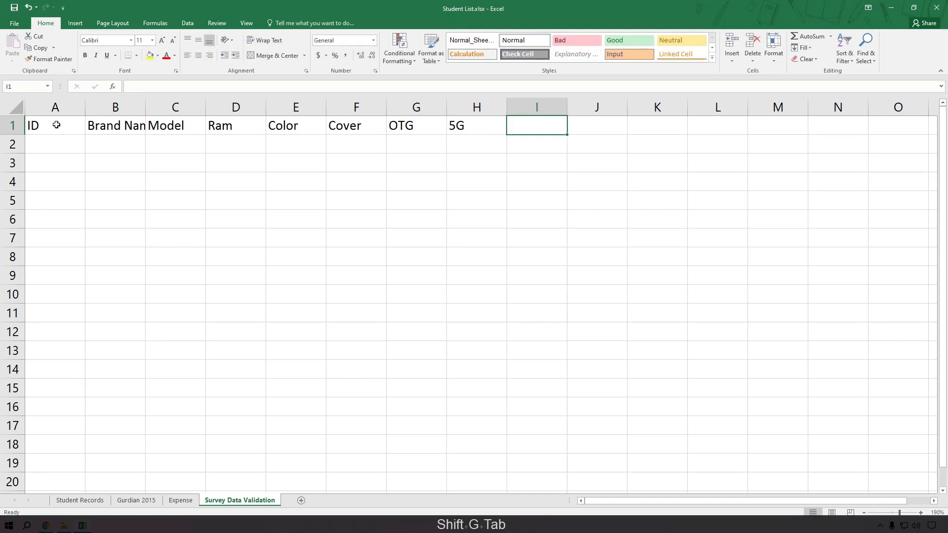
pyautogui.write('Princ')
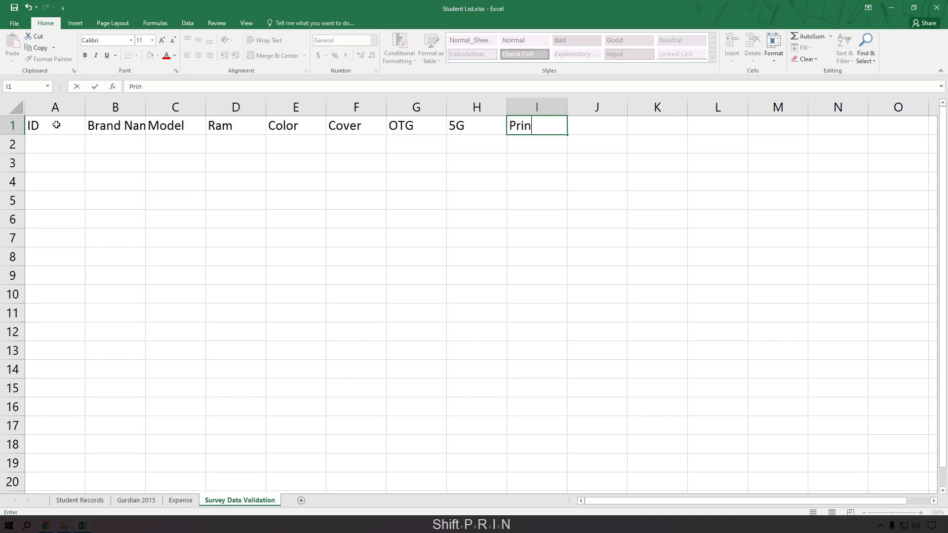
pyautogui.press('BackSpace')
pyautogui.press('BackSpace')
pyautogui.write('ce')
pyautogui.press('Return')
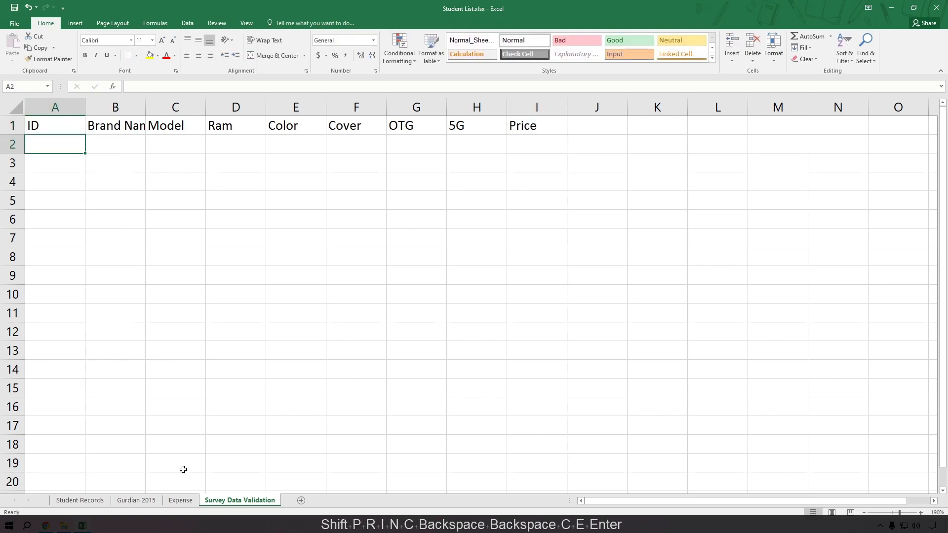
# Copy the formatting of the Division heading on the Expense sheet onto the ID heading in A1 of the Survey Data Validation sheet
pyautogui.click(180, 500)
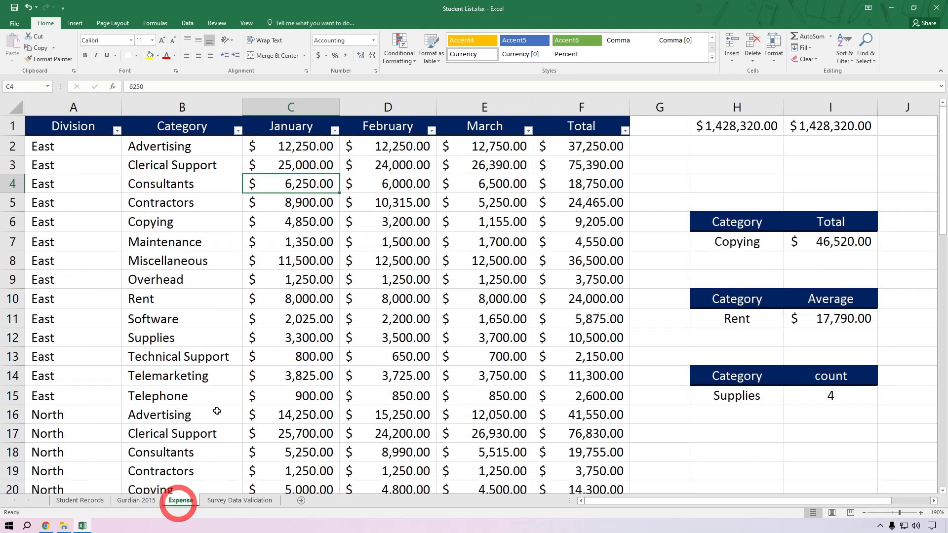
pyautogui.click(74, 127)
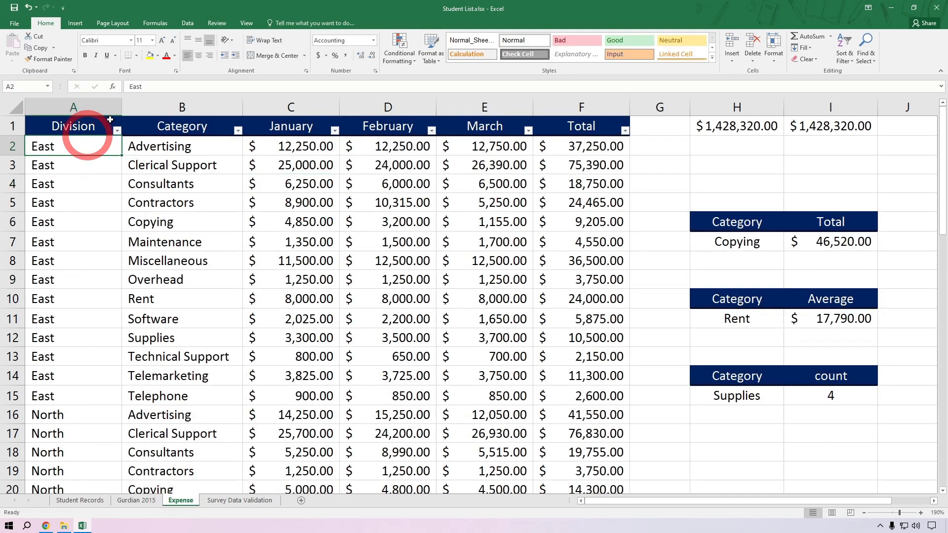
pyautogui.click(49, 59)
pyautogui.click(224, 501)
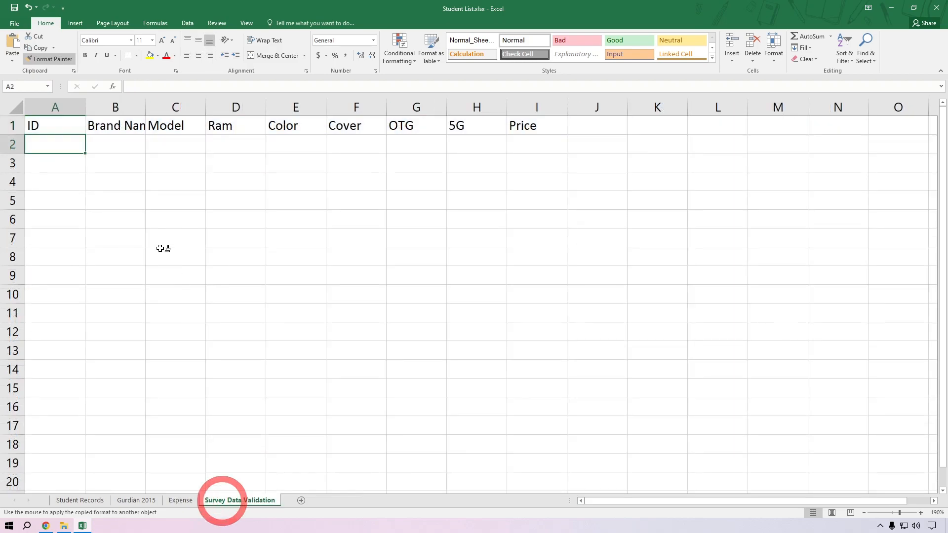
pyautogui.click(64, 125)
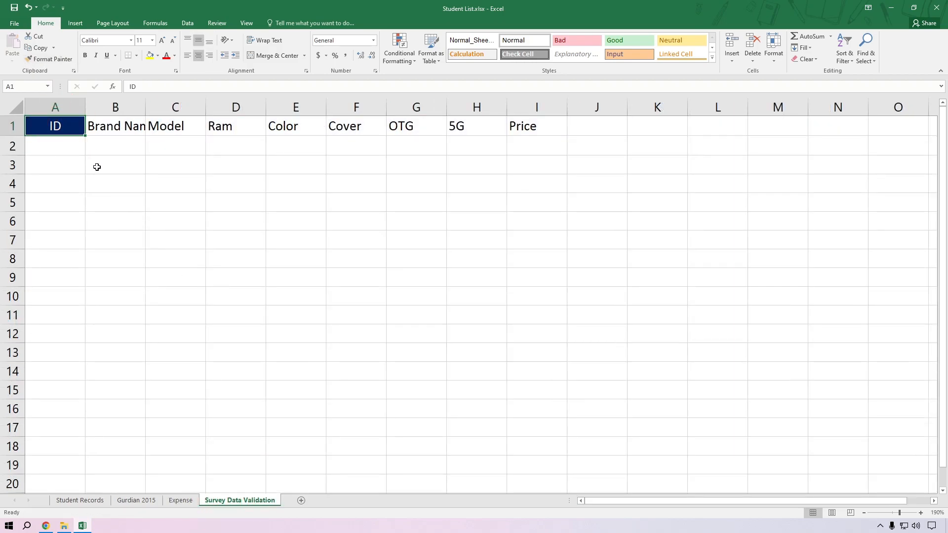
# Copy the formatting of the ID heading onto the headings from Brand Name to Price in B1:I1
pyautogui.click(52, 59)
pyautogui.moveTo(92, 131); pyautogui.dragTo(548, 110)
pyautogui.click(415, 201)
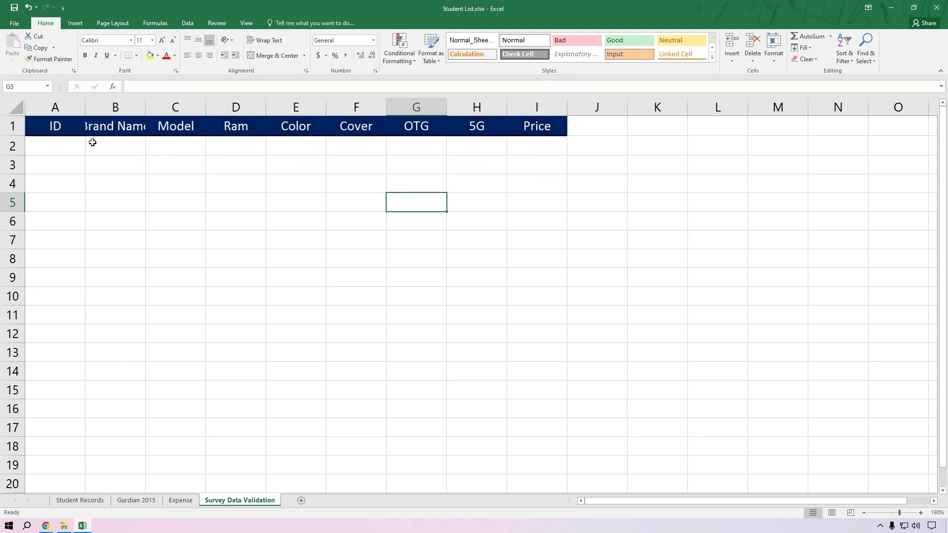
# Widen the Brand Name and Model columns so both headings have enough room
pyautogui.click(67, 151)
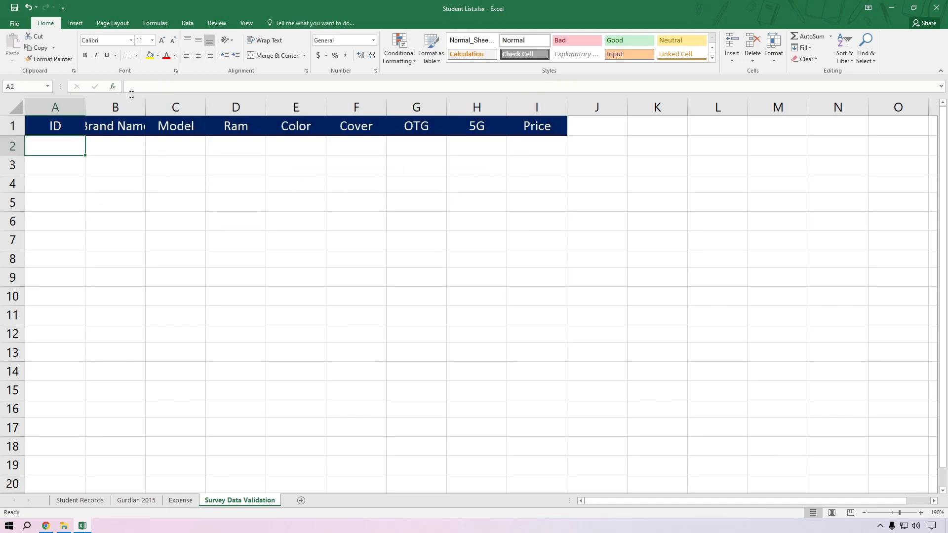
pyautogui.moveTo(145, 105); pyautogui.dragTo(190, 105)
pyautogui.moveTo(251, 105); pyautogui.dragTo(267, 105)
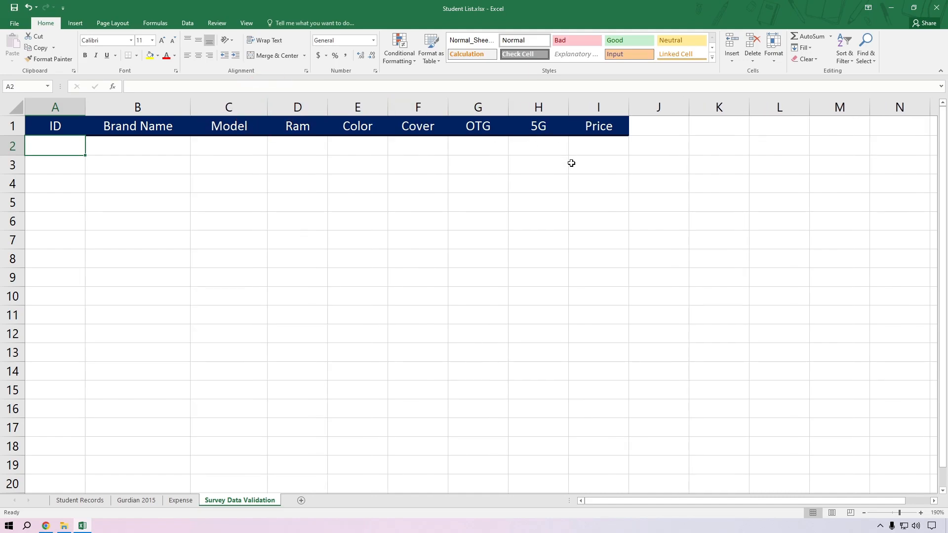
# Enter 34 as the first ID in cell A2
pyautogui.click(57, 149)
pyautogui.write('34')
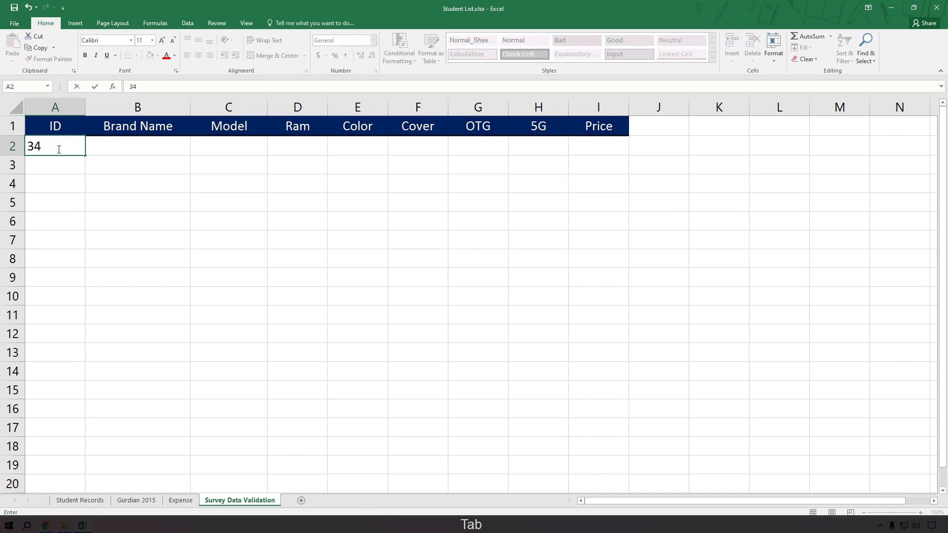
pyautogui.press('Tab')
# Center the contents of the data range A2:I20 both vertically and horizontally
pyautogui.click(65, 145)
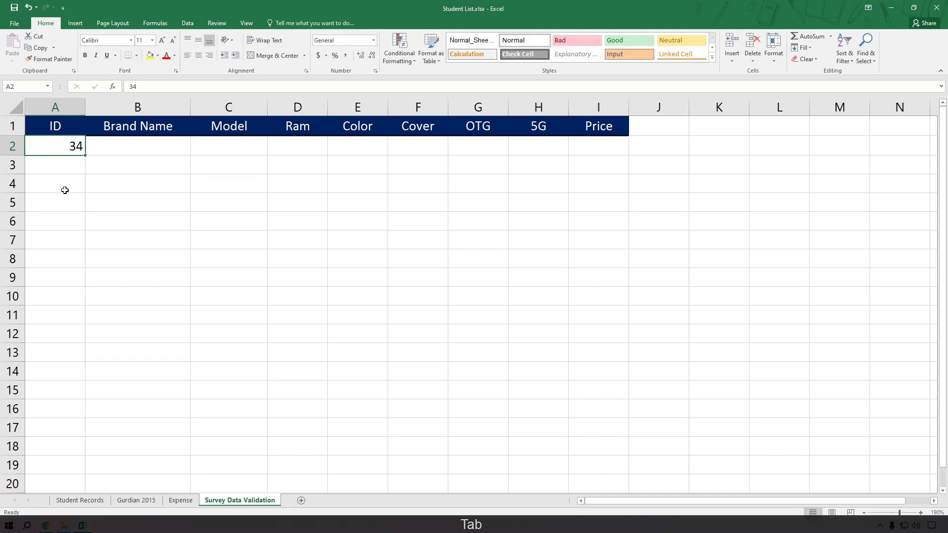
pyautogui.moveTo(66, 147); pyautogui.dragTo(579, 486)
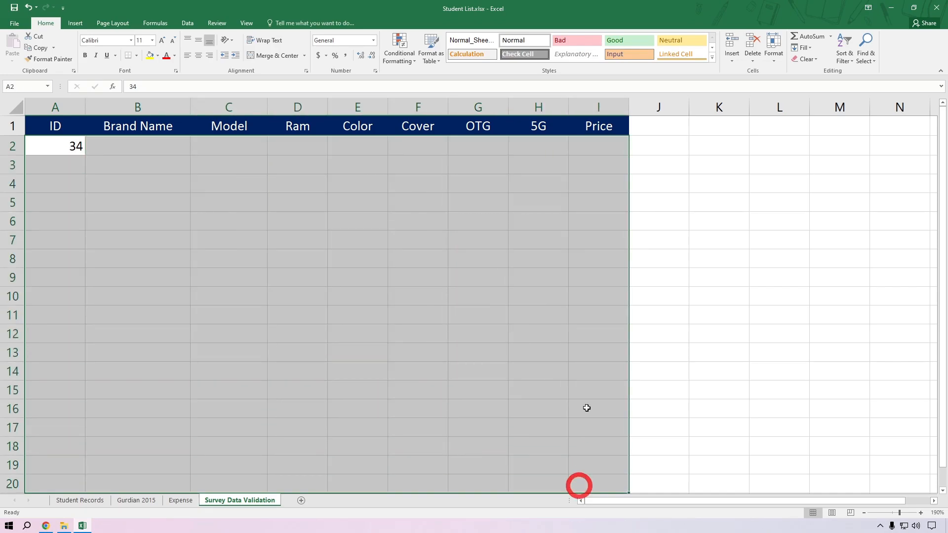
pyautogui.click(195, 43)
pyautogui.click(198, 55)
# Enter the brand Nokia in B2 and the model 1 in C2
pyautogui.click(117, 148)
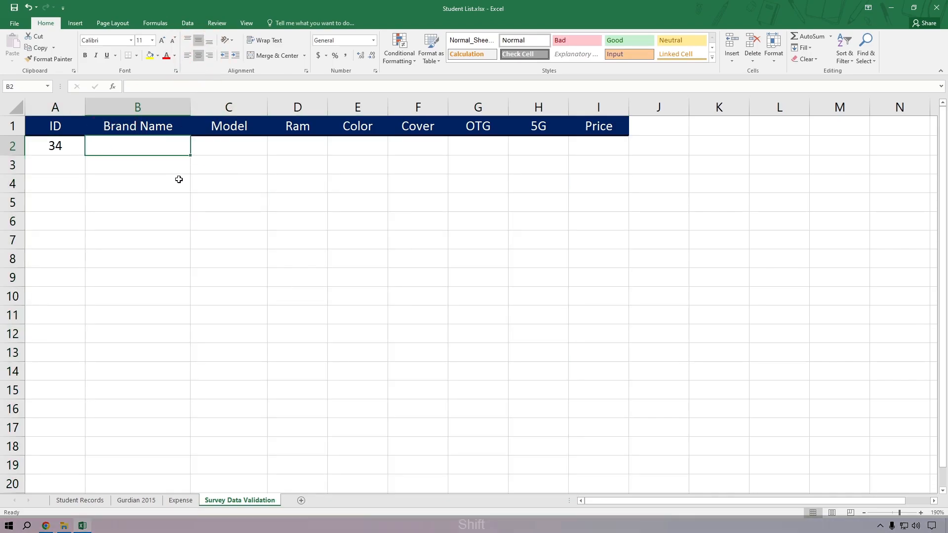
pyautogui.write('Na')
pyautogui.press('BackSpace')
pyautogui.write('okia')
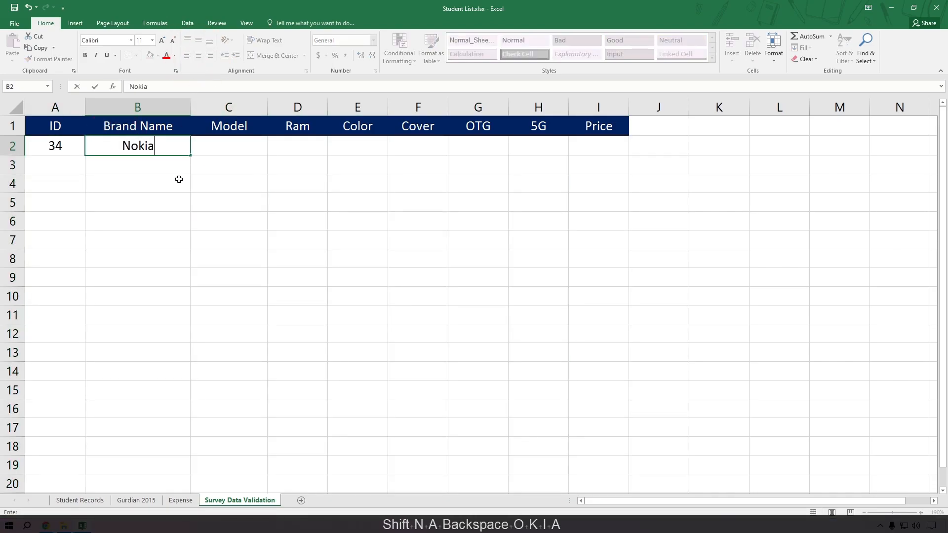
pyautogui.press('Tab')
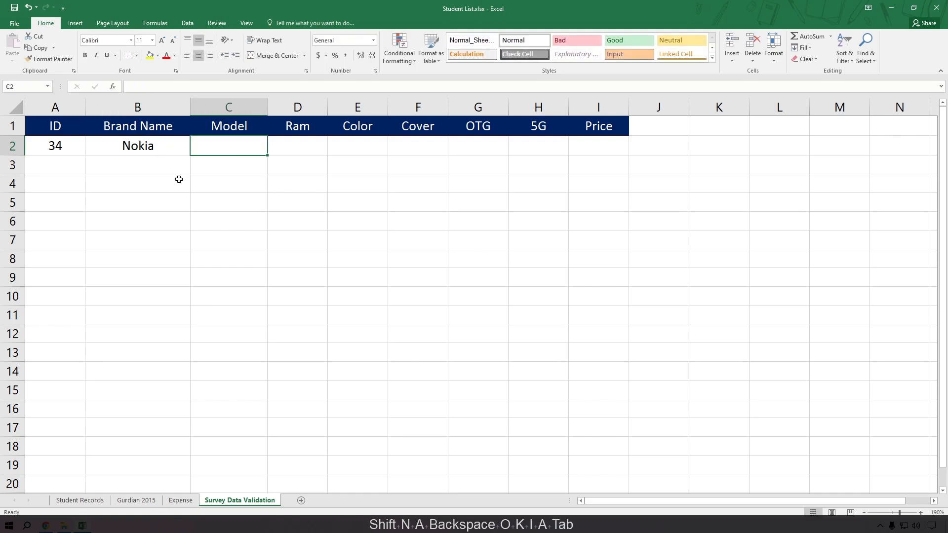
pyautogui.write('1')
pyautogui.press('Tab')
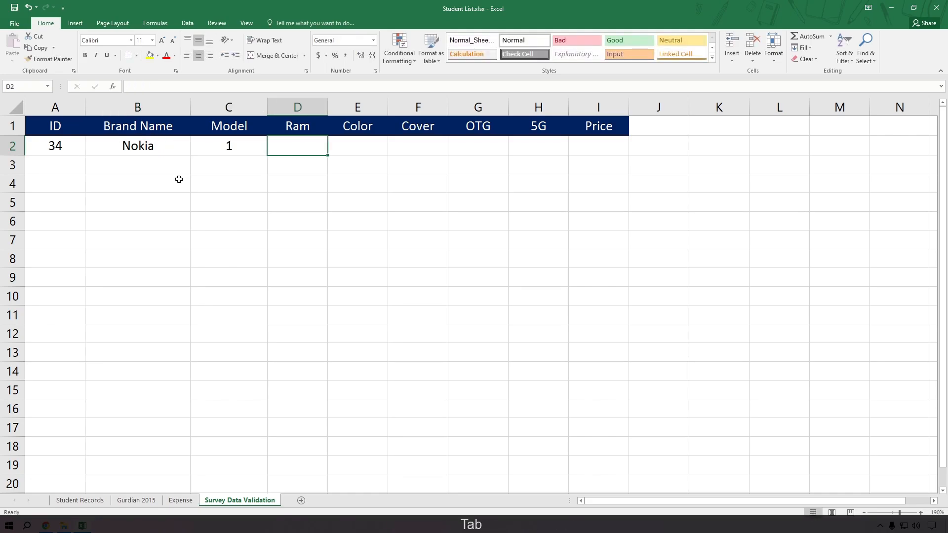
# Enter 3gb as the Ram in D2 and 3 as the Color in E2
pyautogui.write('3')
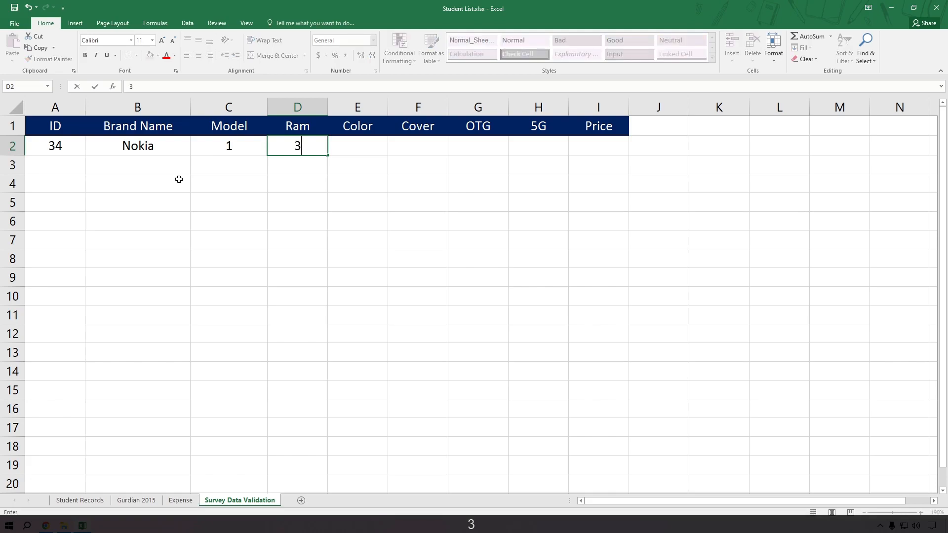
pyautogui.write('gb')
pyautogui.press('Tab')
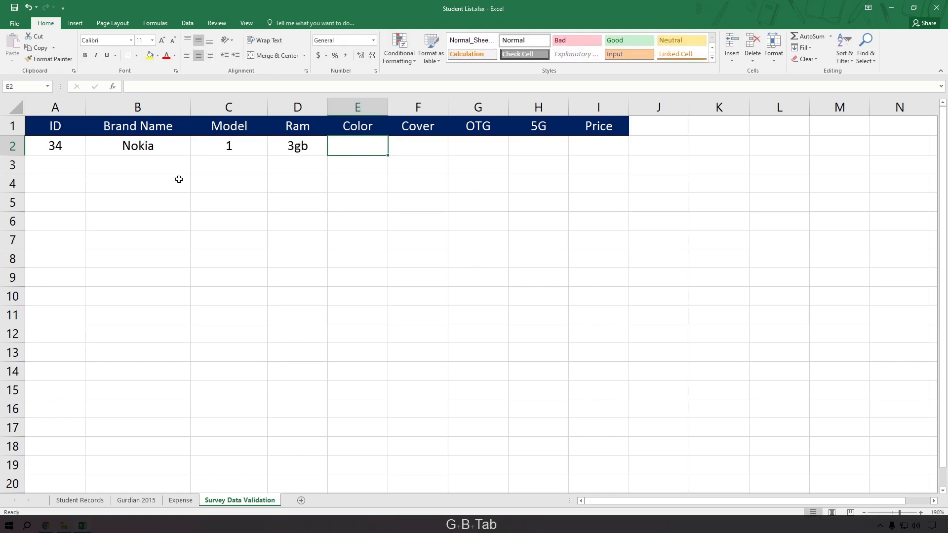
pyautogui.write('3')
pyautogui.press('Tab')
# Enter y for Cover in F2, y for OTG in G2 and n for 5G in H2
pyautogui.write('y')
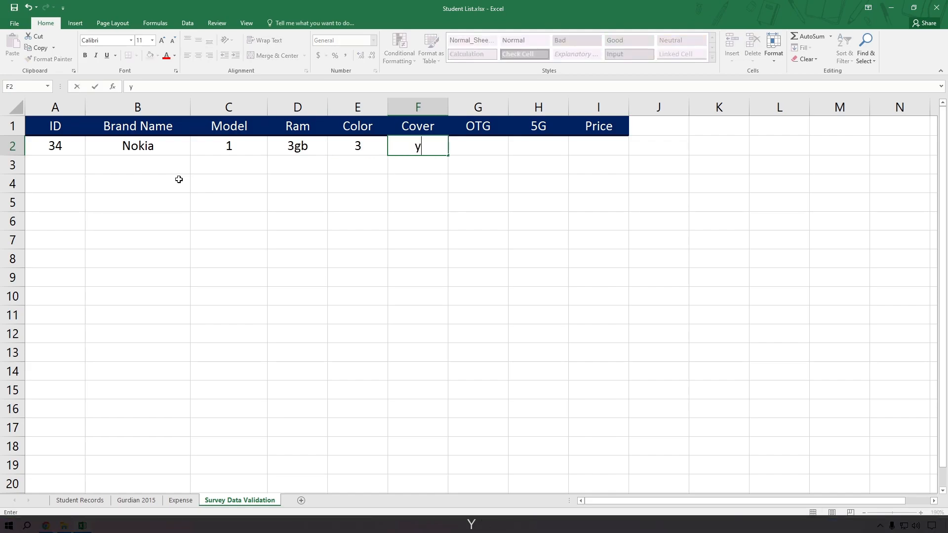
pyautogui.press('Tab')
pyautogui.write('y')
pyautogui.press('Tab')
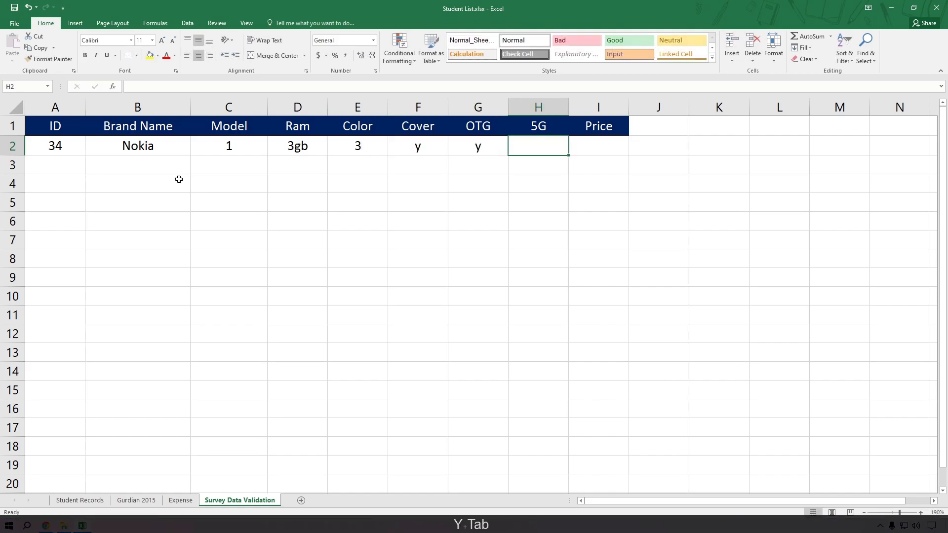
pyautogui.write('n')
pyautogui.press('Tab')
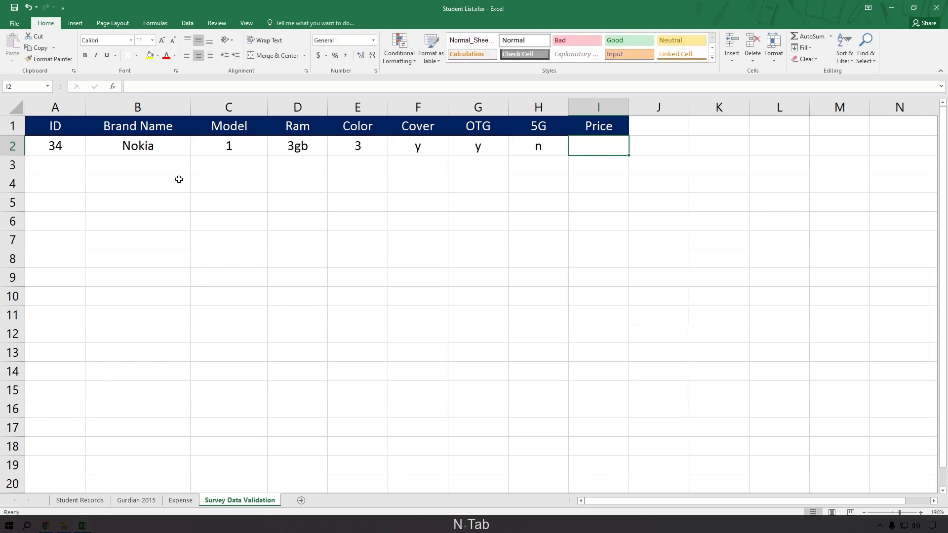
# Enter 8000 as the Price in cell I2
pyautogui.write('3')
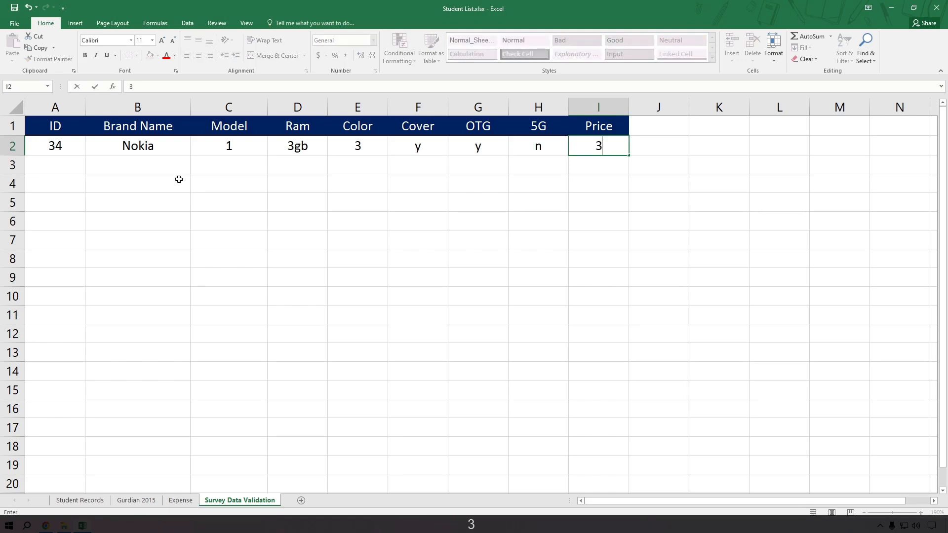
pyautogui.press('BackSpace')
pyautogui.write('80000')
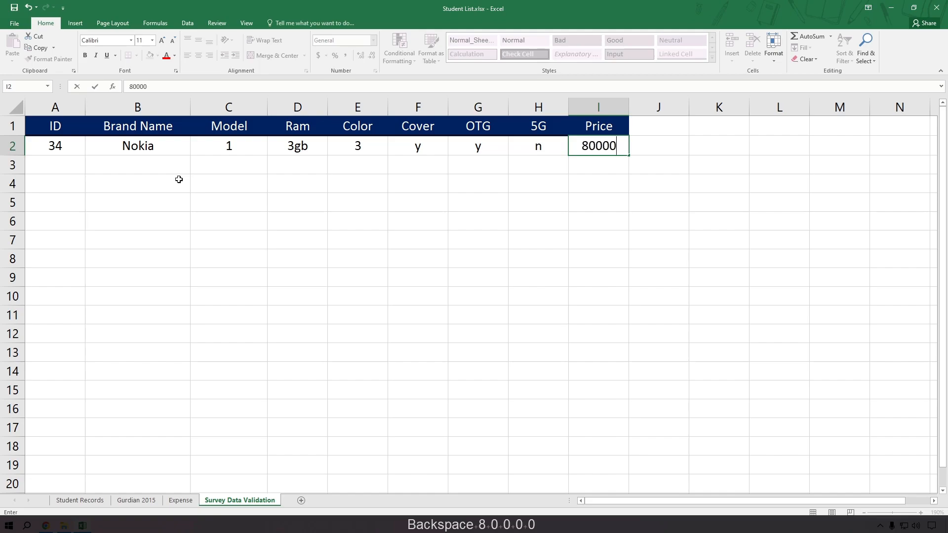
pyautogui.press('BackSpace')
pyautogui.press('Return')
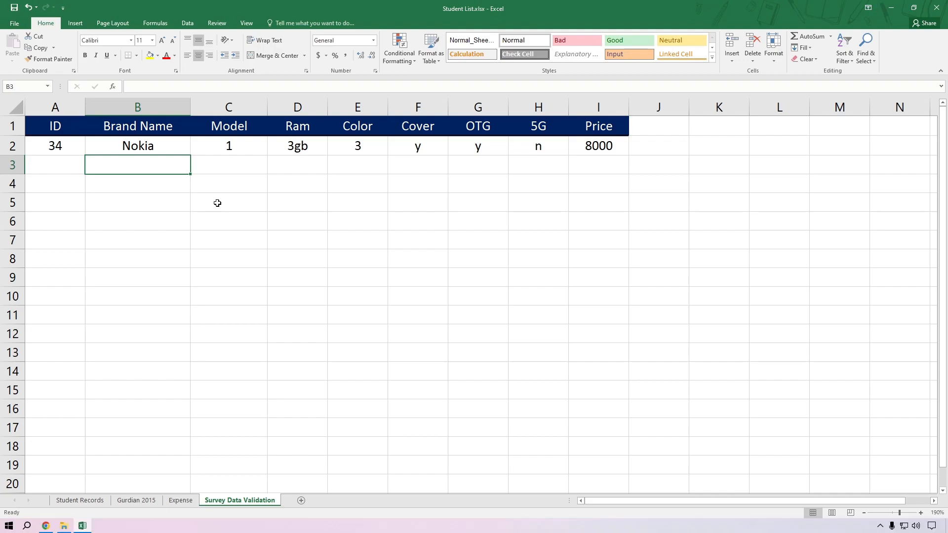
# Fill the record in A2:I2 down through row 20 as a series
pyautogui.moveTo(67, 150); pyautogui.dragTo(603, 485)
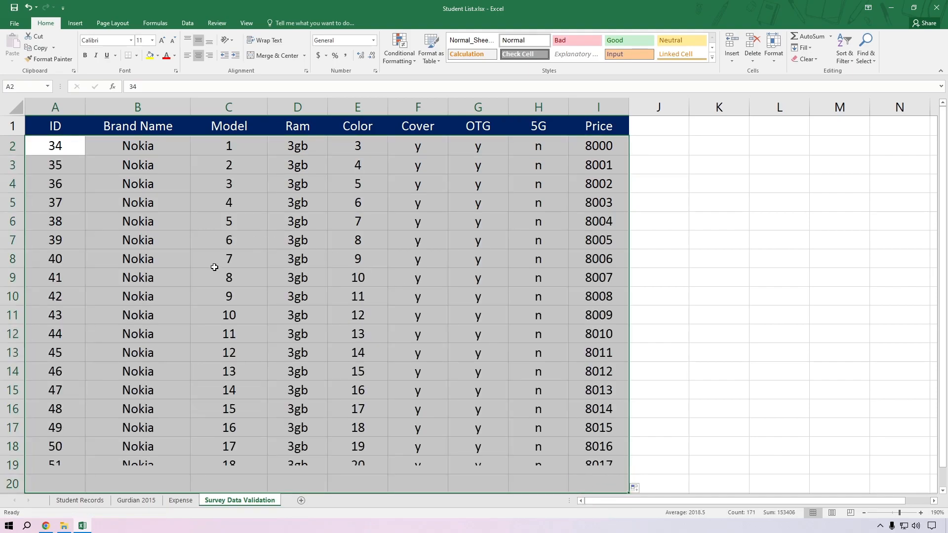
pyautogui.click(125, 191)
pyautogui.scroll(-2, 64, 217)
pyautogui.scroll(2, 70, 242)
# Replace the brand names in B3 and B4 with Samsung and Redmi
pyautogui.click(135, 170)
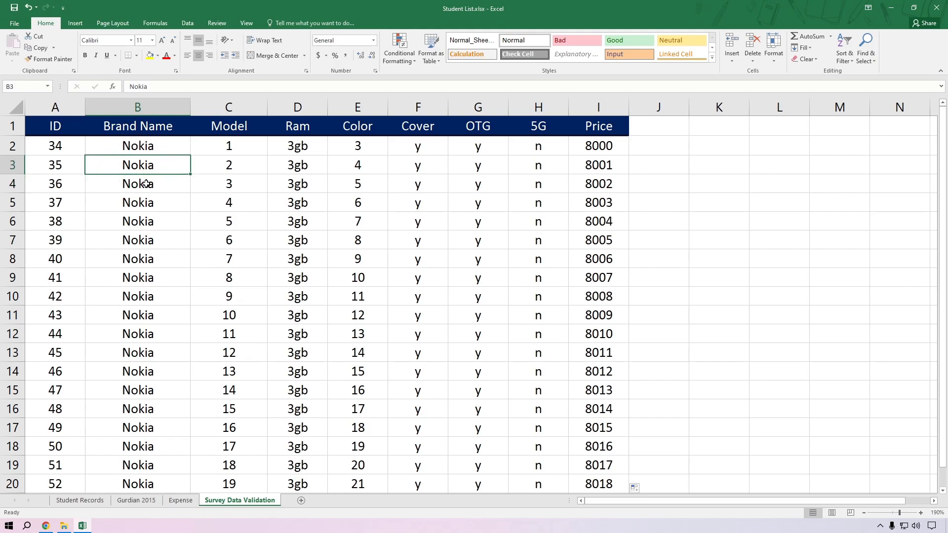
pyautogui.press('shift')
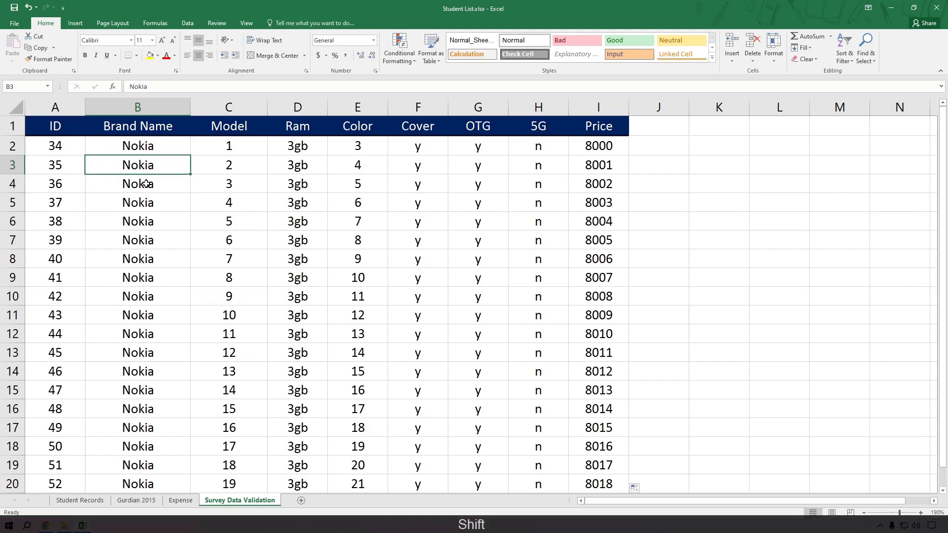
pyautogui.write('A')
pyautogui.press('BackSpace')
pyautogui.write('Samsung')
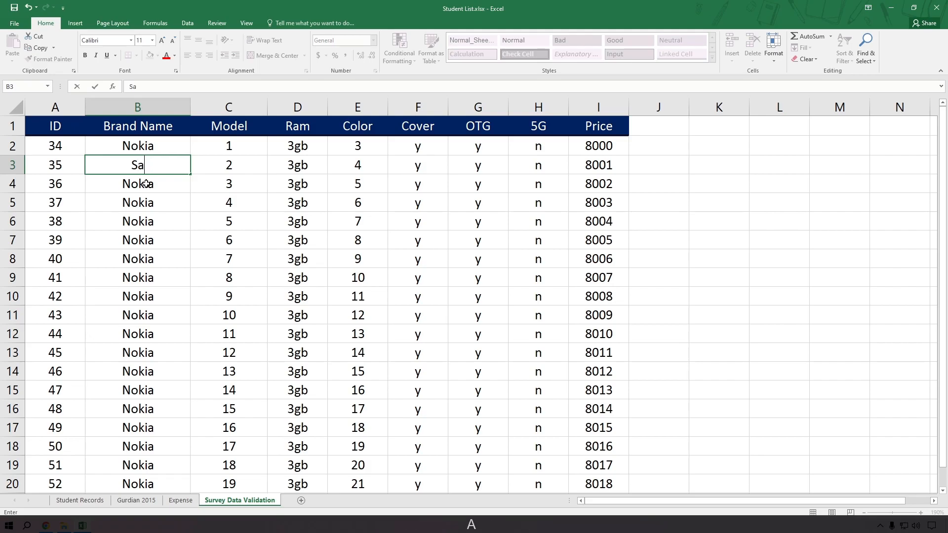
pyautogui.press('Return')
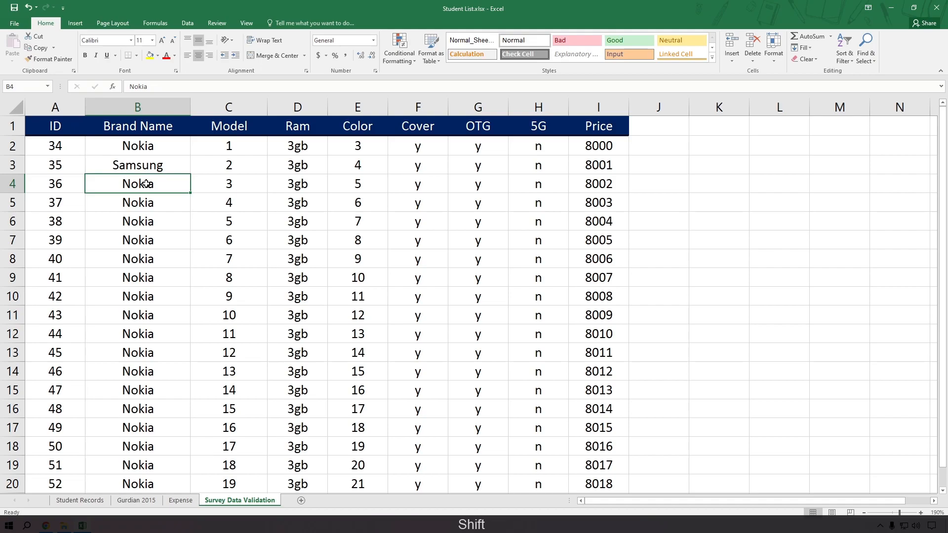
pyautogui.write('Redmi')
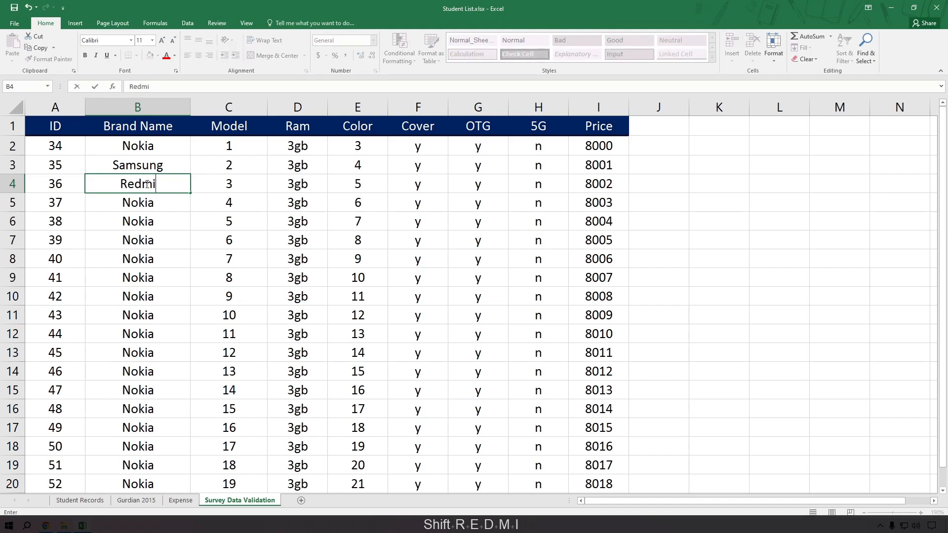
pyautogui.press('Return')
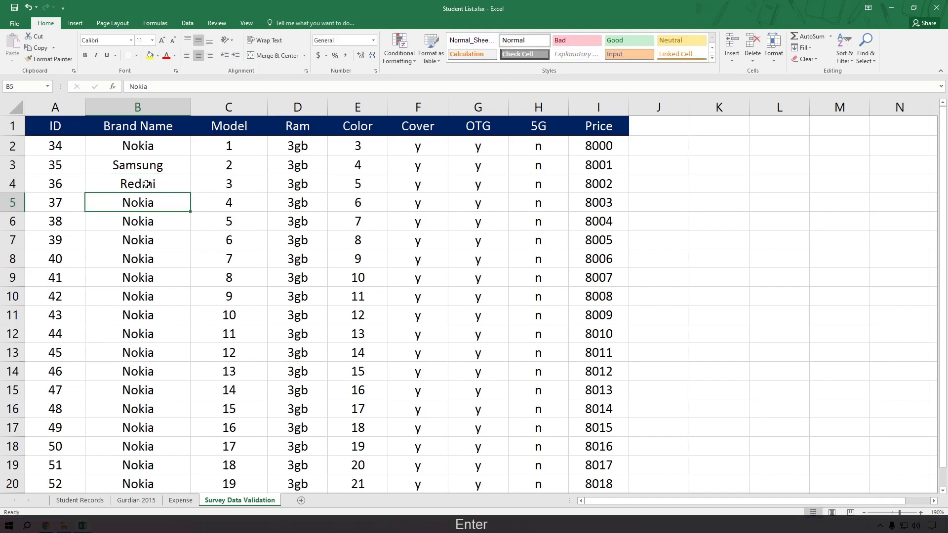
# Change the brand names in B5 and B6 to Oppo and Iphone
pyautogui.write('Oppo')
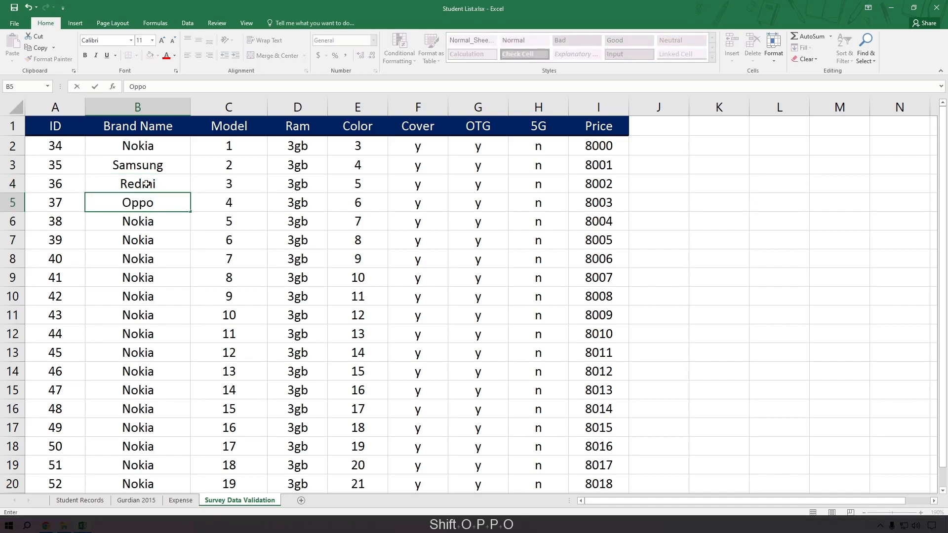
pyautogui.press('Return')
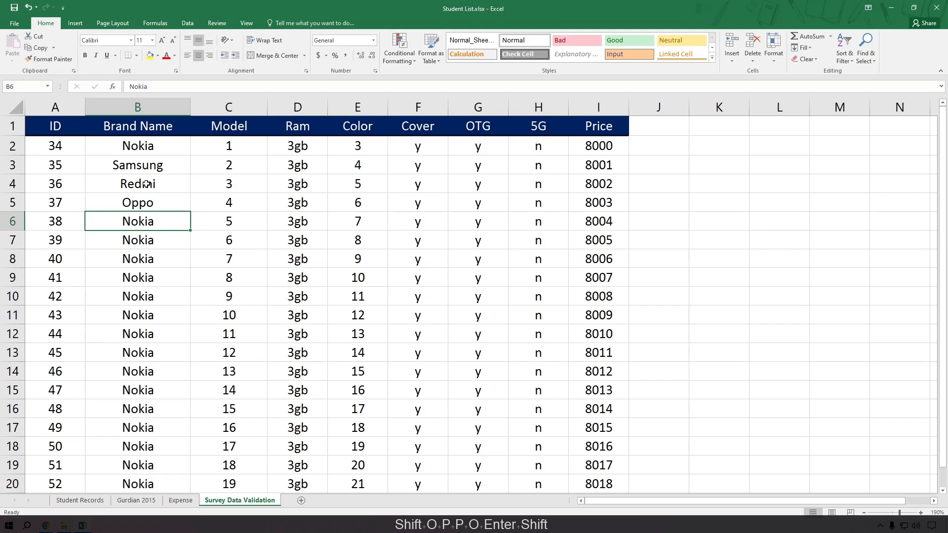
pyautogui.write('Iphone')
pyautogui.press('Return')
# Change the brand name in B9 to Iphone and the one in B11 to Oppo
pyautogui.press('Return')
pyautogui.press('Return')
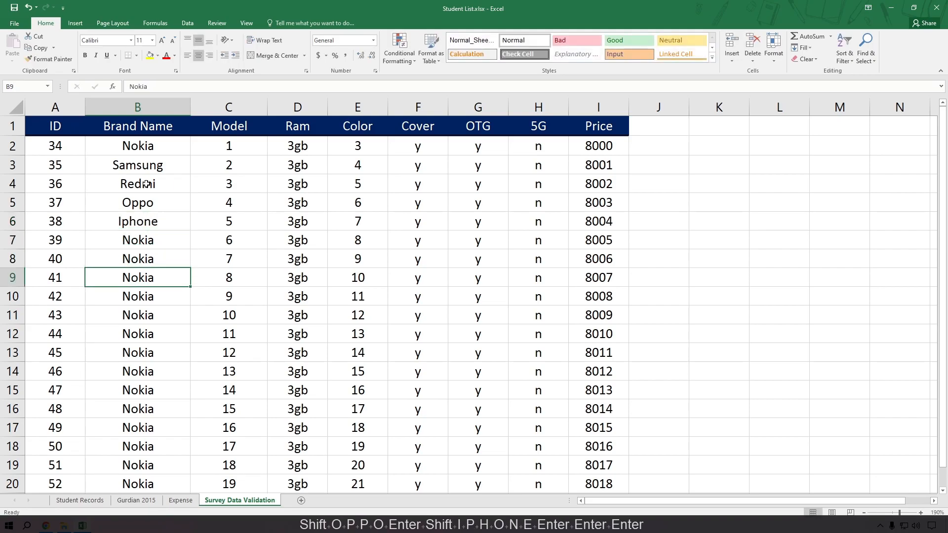
pyautogui.write('Iphone')
pyautogui.press('Return')
pyautogui.press('Return')
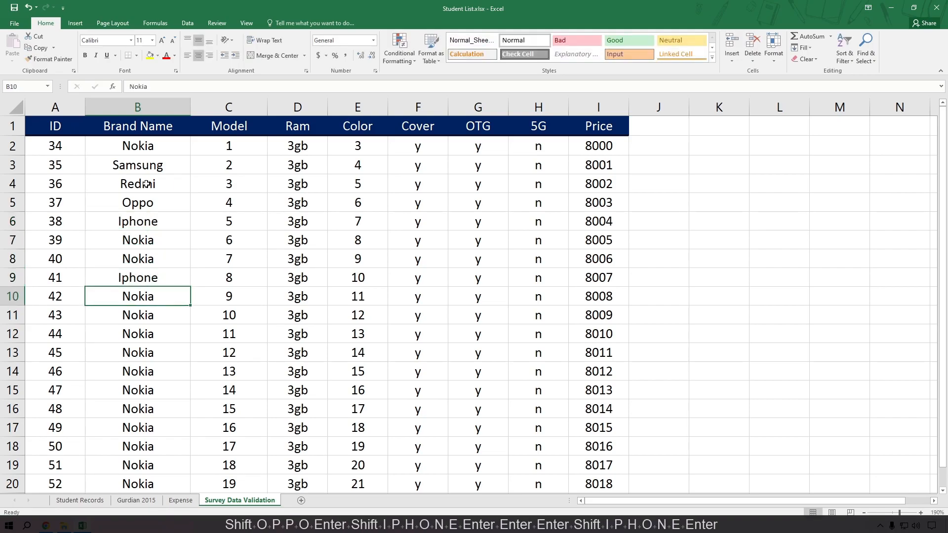
pyautogui.write('Oppo')
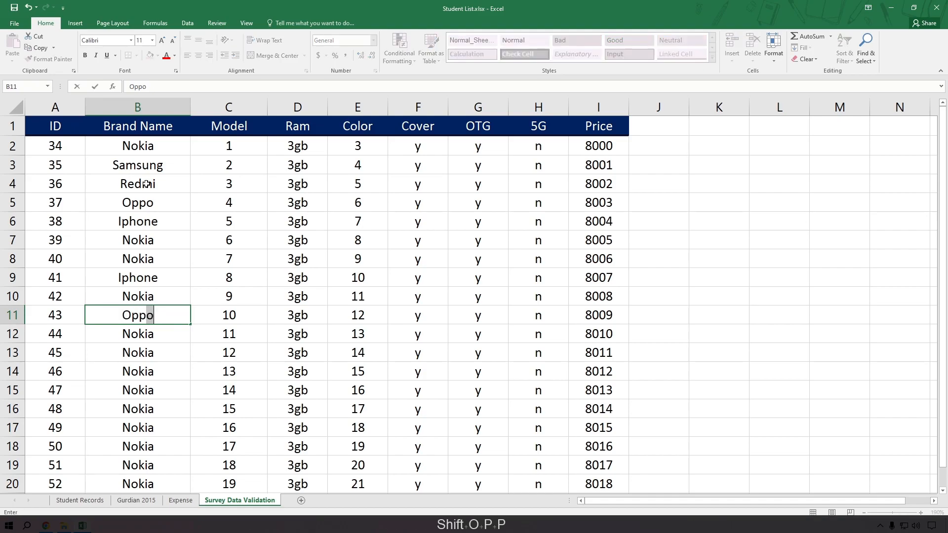
pyautogui.press('Return')
# Change the brand name in B13 to Symphony and the one in B15 to Walton
pyautogui.press('Return')
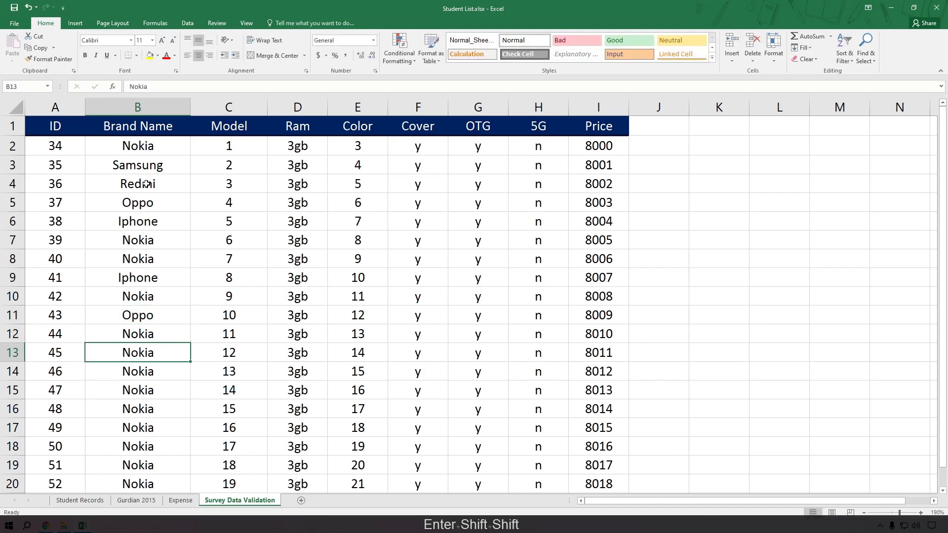
pyautogui.write('Symphony')
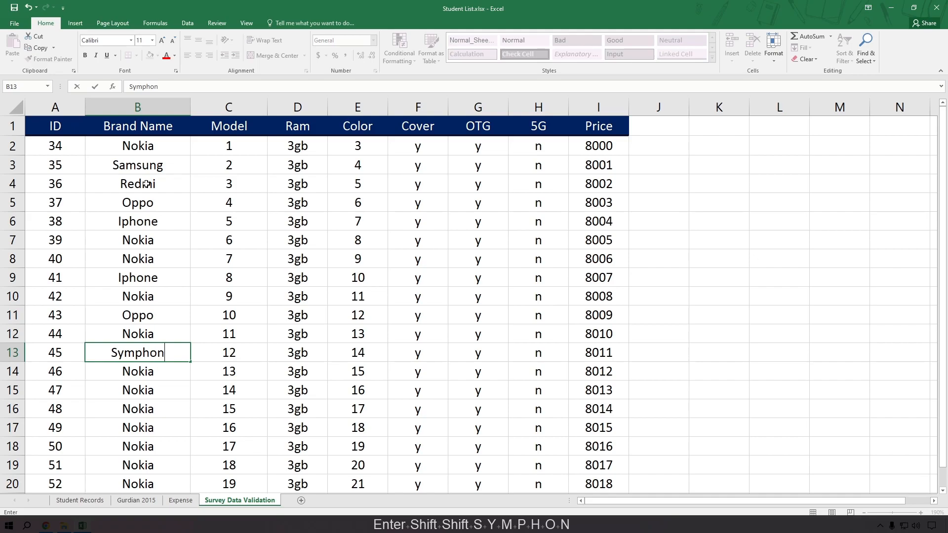
pyautogui.press('Return')
pyautogui.press('Return')
pyautogui.write('Walton')
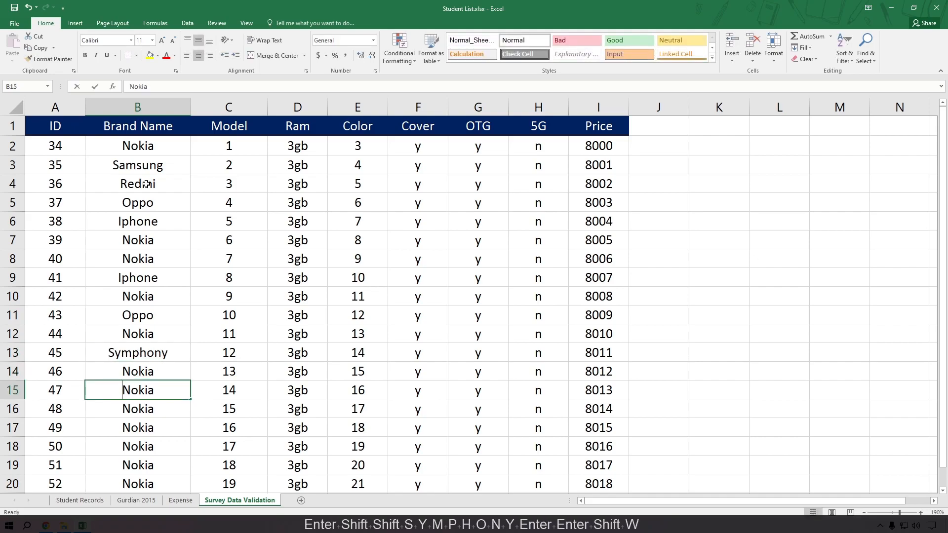
pyautogui.press('Return')
# Replace the brand name in B17 with One Pluse
pyautogui.press('Return')
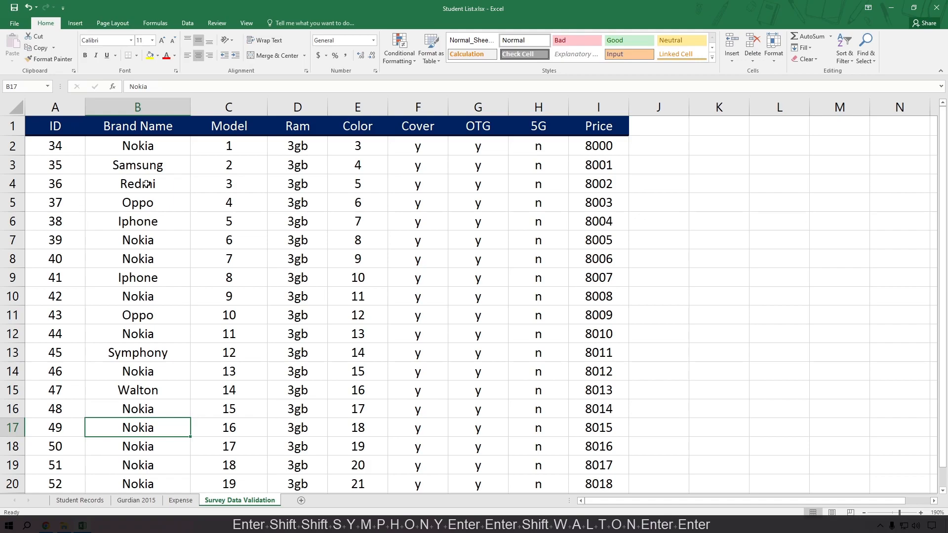
pyautogui.write('One Pluse')
pyautogui.press('Return')
pyautogui.press('Return')
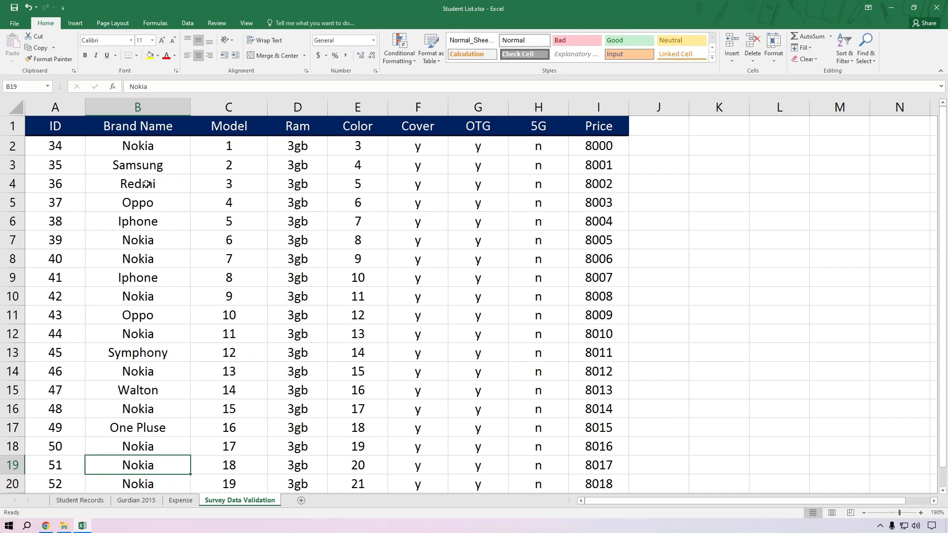
# Replace the brand name in B19 with Nothing and save the workbook
pyautogui.write('Nother')
pyautogui.press('BackSpace')
pyautogui.press('BackSpace')
pyautogui.write('ing')
pyautogui.press('Return')
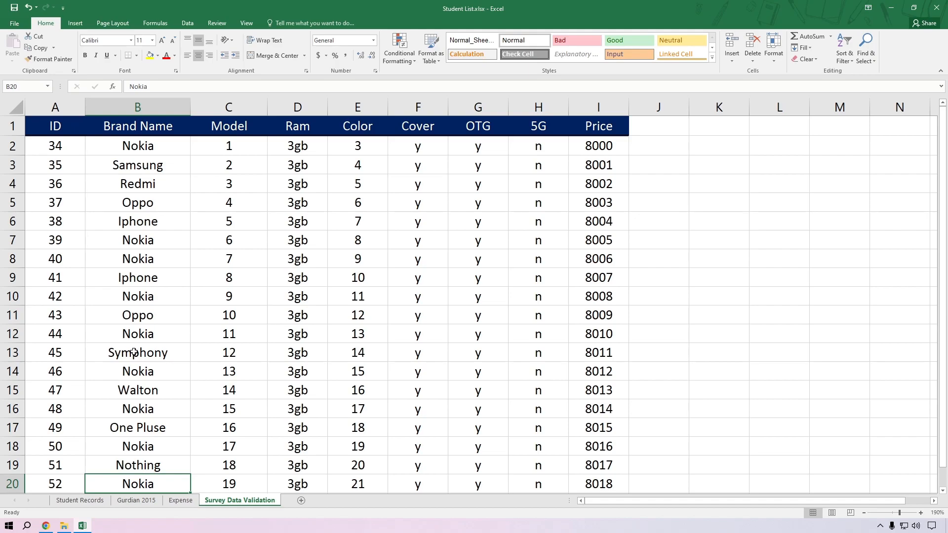
pyautogui.hotkey('ctrl', 's')
# Start a data validation rule for the brand names in B2:B20 that allows only a List
pyautogui.click(123, 146)
pyautogui.scroll(-2, 133, 202)
pyautogui.scroll(2, 133, 202)
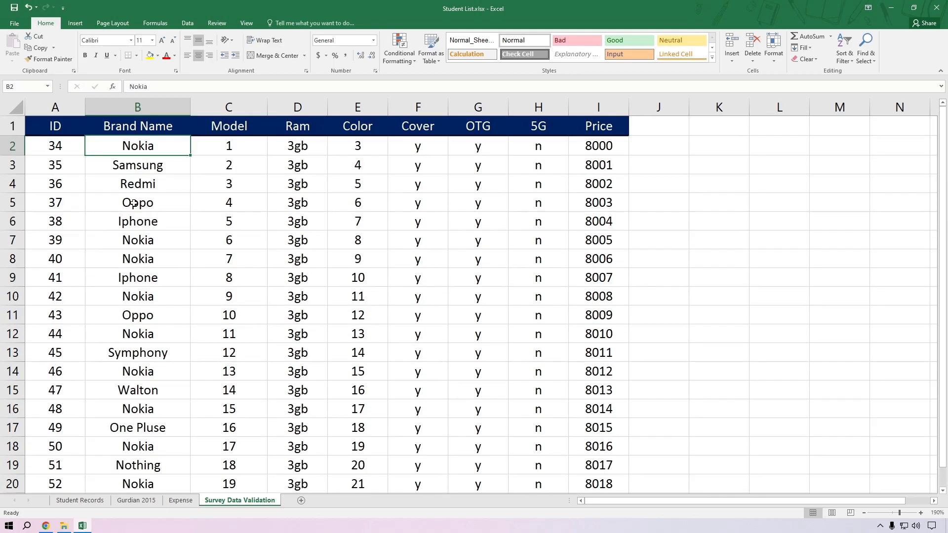
pyautogui.keyDown('shift'); pyautogui.click(171, 478); pyautogui.keyUp('shift')
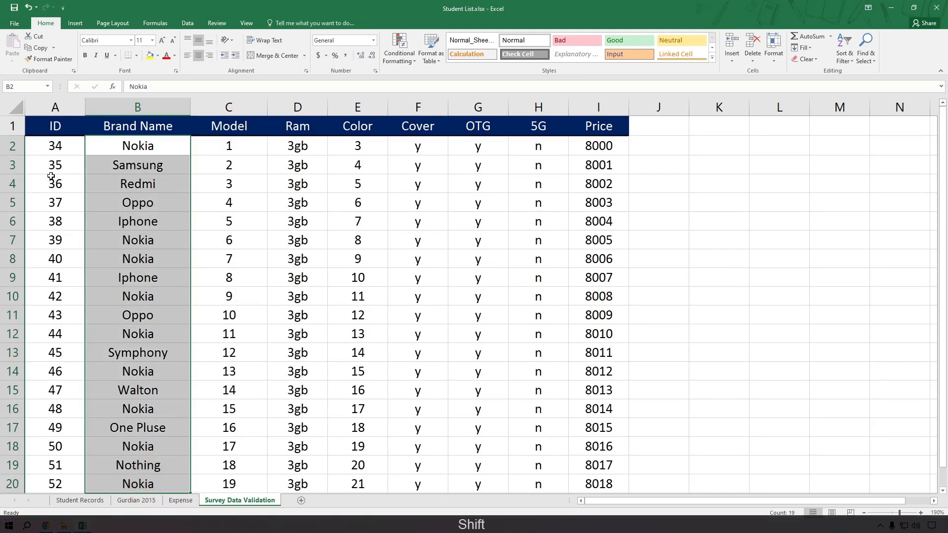
pyautogui.click(187, 23)
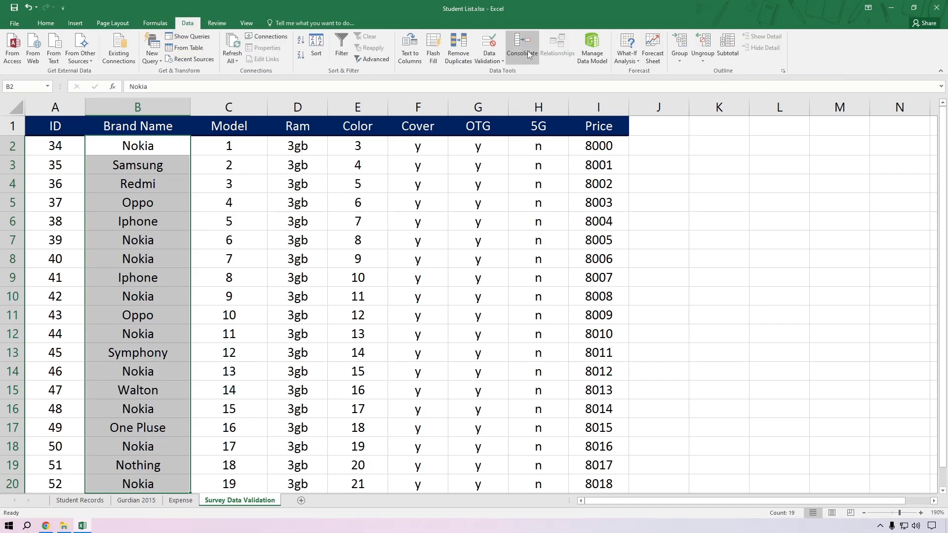
pyautogui.click(498, 60)
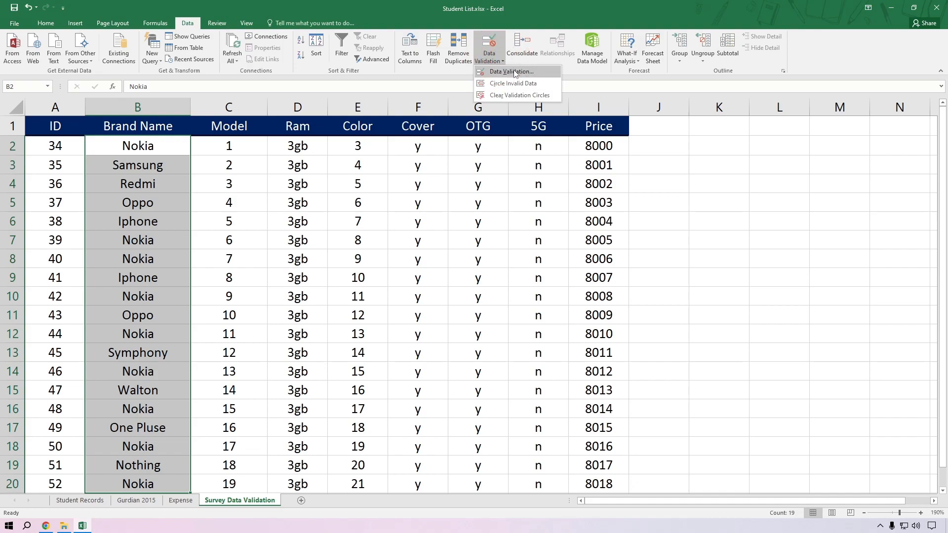
pyautogui.click(514, 71)
pyautogui.moveTo(448, 198); pyautogui.dragTo(465, 166)
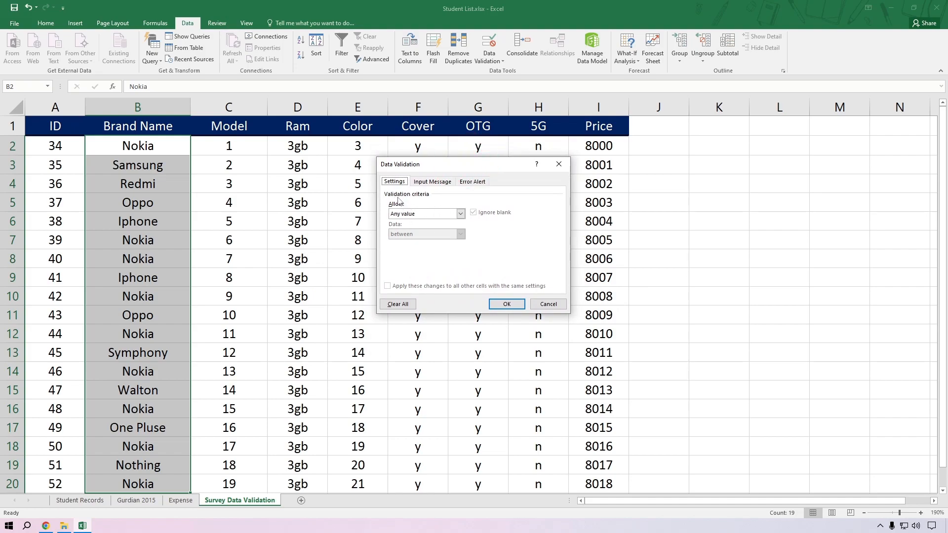
pyautogui.click(418, 218)
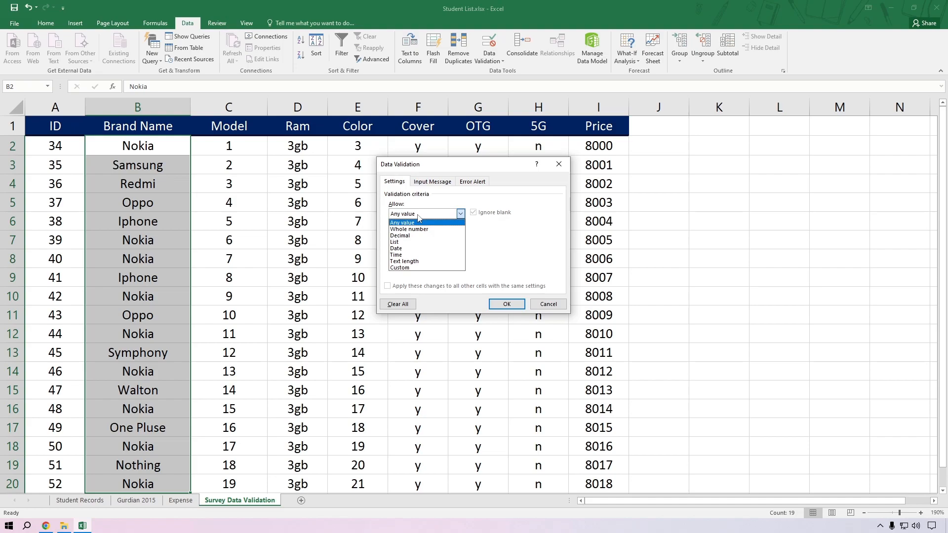
pyautogui.click(399, 243)
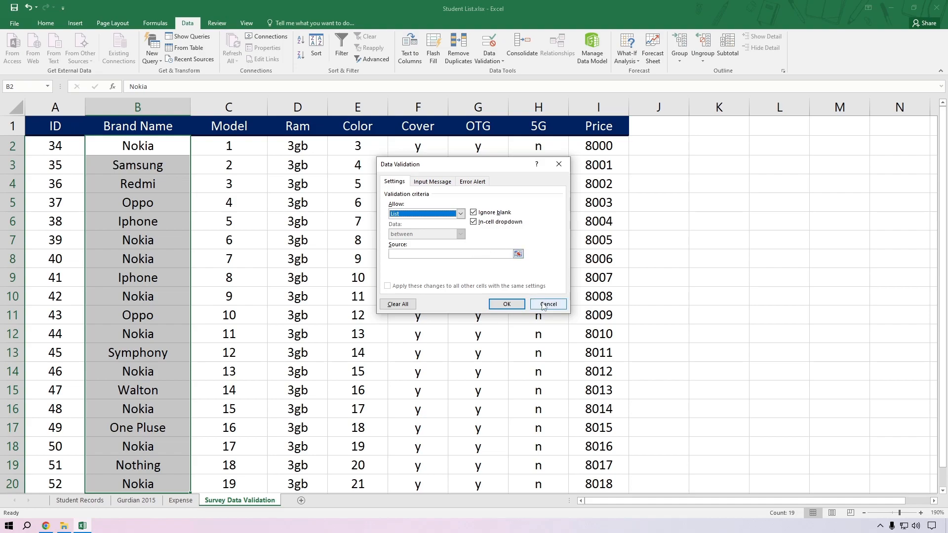
# Set the validation list source to Nokia, Samsung, Iphone and apply the rule
pyautogui.click(418, 254)
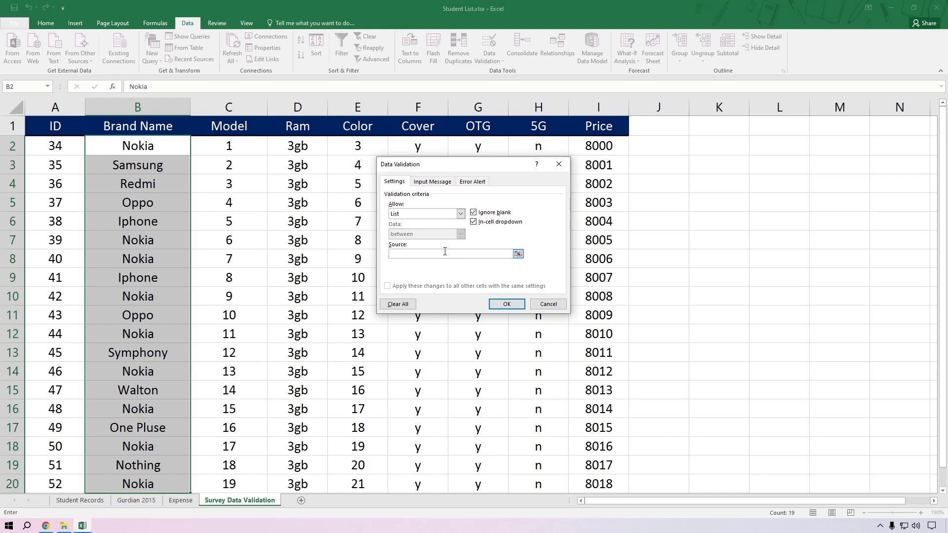
pyautogui.write('Nokia')
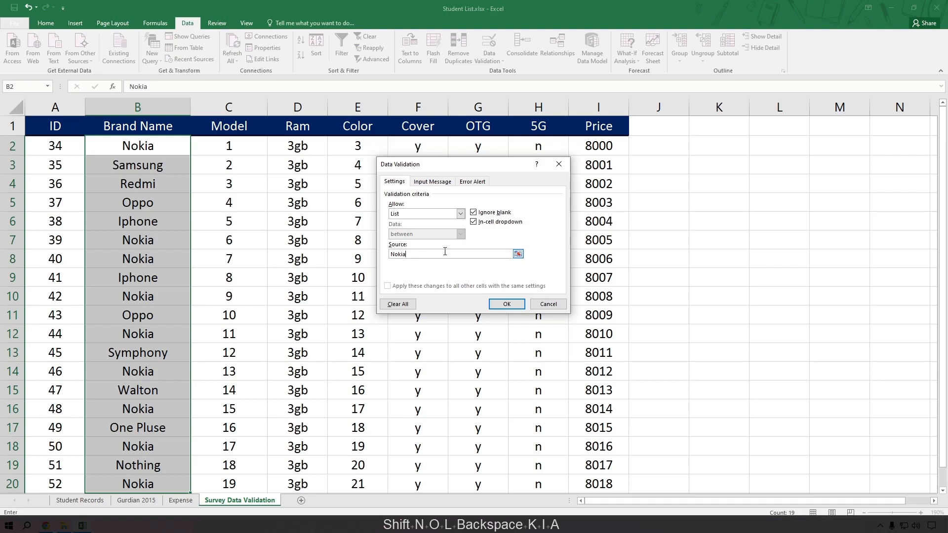
pyautogui.write(', ')
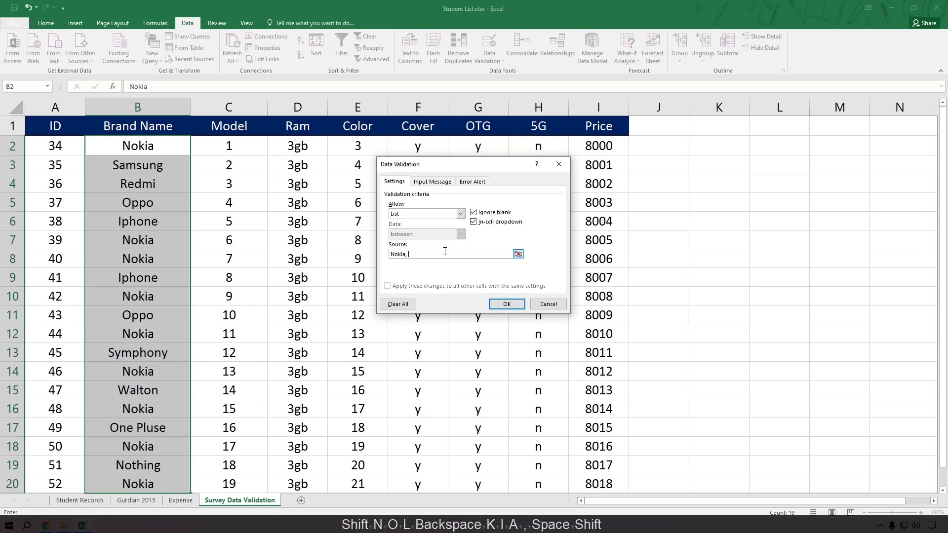
pyautogui.write('S')
pyautogui.press('capslock')
pyautogui.write('MA')
pyautogui.press('BackSpace')
pyautogui.press('BackSpace')
pyautogui.press('capslock')
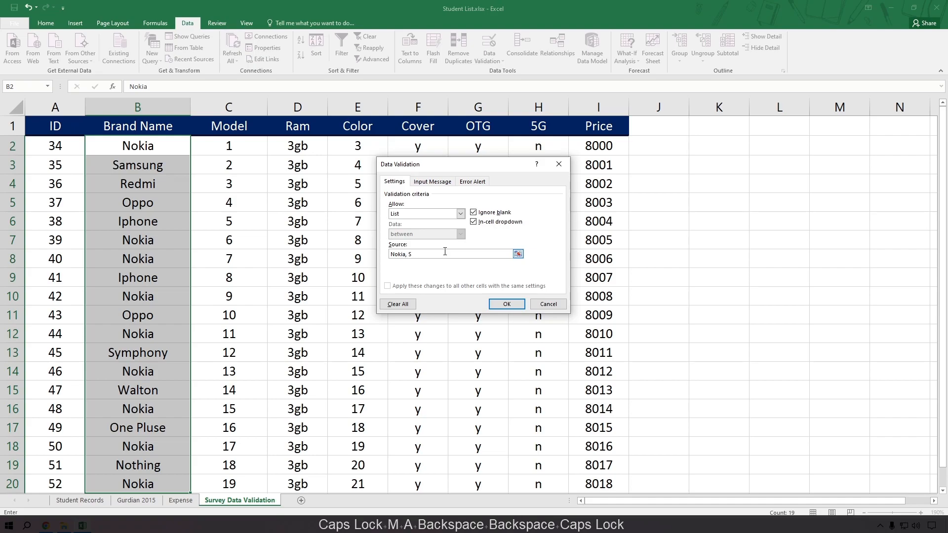
pyautogui.write('amsung')
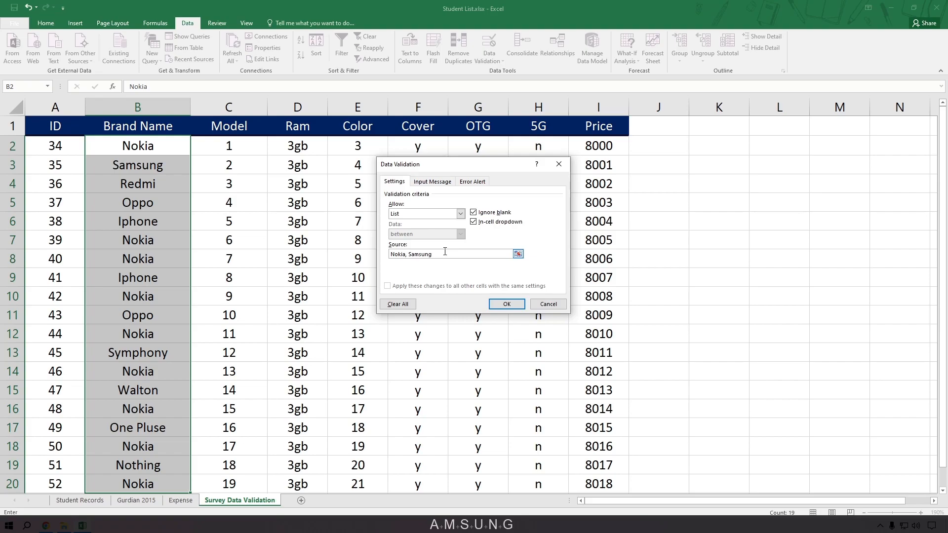
pyautogui.write(', Iphone')
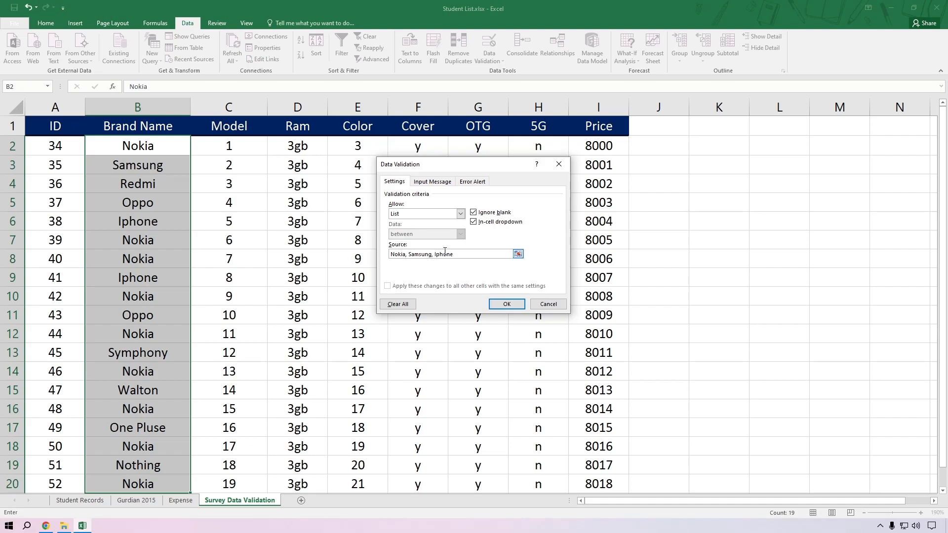
pyautogui.click(509, 303)
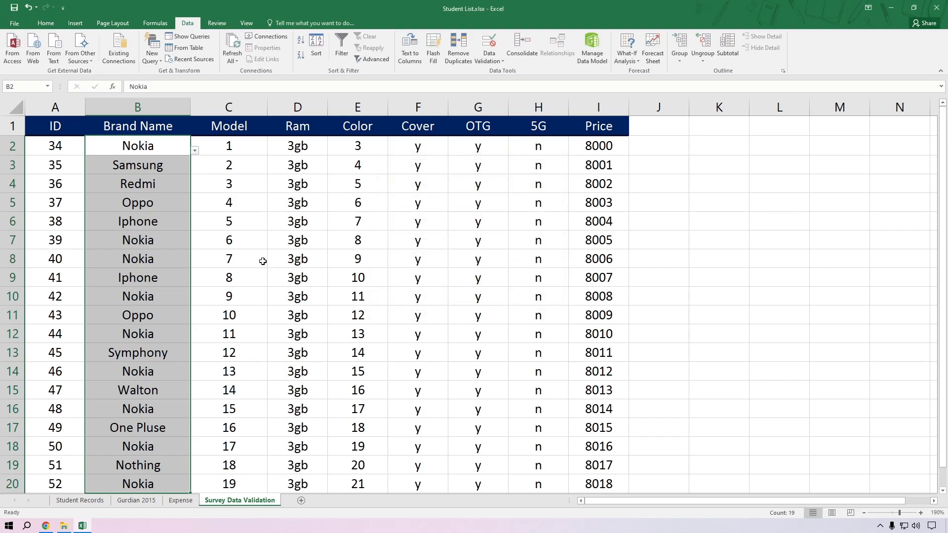
# Choose Nokia for B2 and Samsung for B3 from the allowed brands
pyautogui.click(167, 143)
pyautogui.click(195, 150)
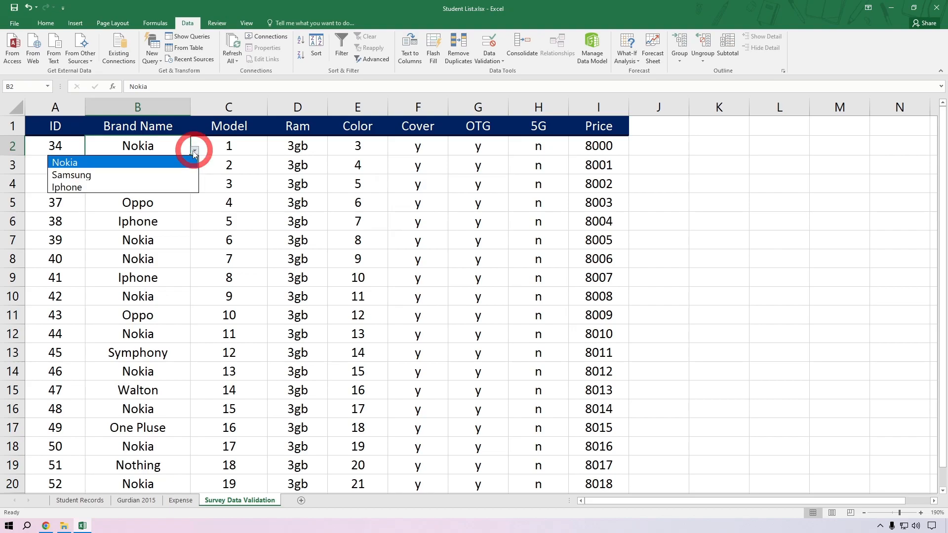
pyautogui.click(156, 166)
pyautogui.click(178, 165)
pyautogui.click(195, 169)
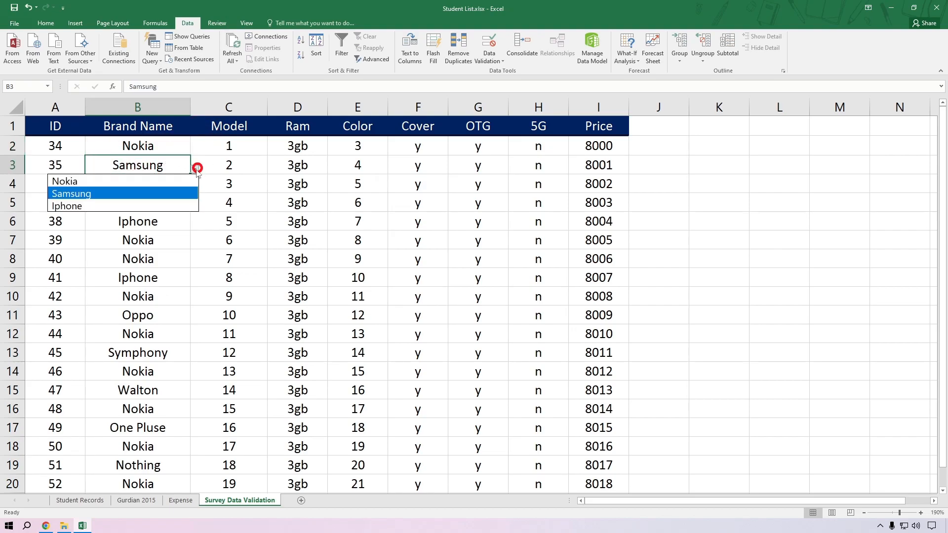
pyautogui.click(146, 194)
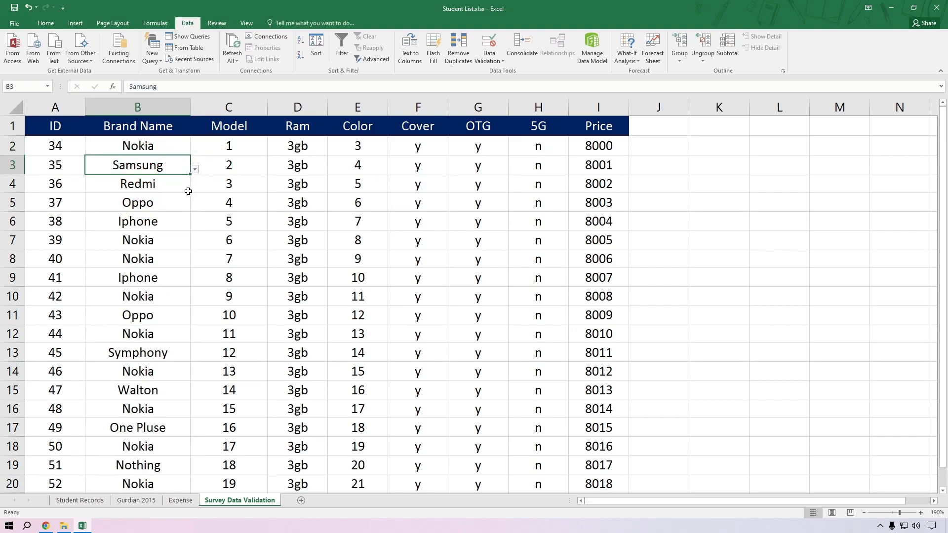
# Change the brand name in B5 to Samsung by choosing it from the allowed brands
pyautogui.click(163, 202)
pyautogui.click(194, 206)
pyautogui.click(121, 231)
pyautogui.scroll(-2, 239, 205)
pyautogui.scroll(2, 218, 211)
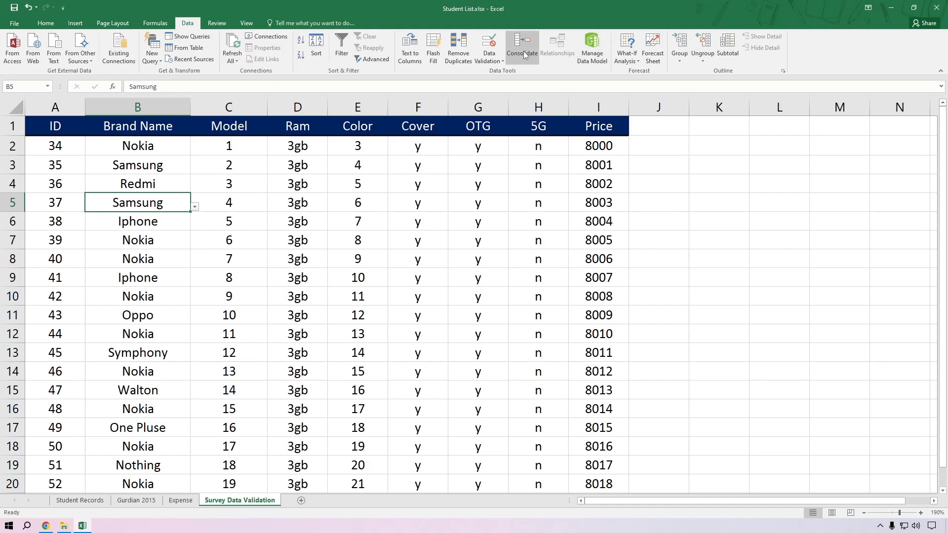
# Circle the invalid data in the sheet and review the marked brand names down to row 20
pyautogui.click(500, 61)
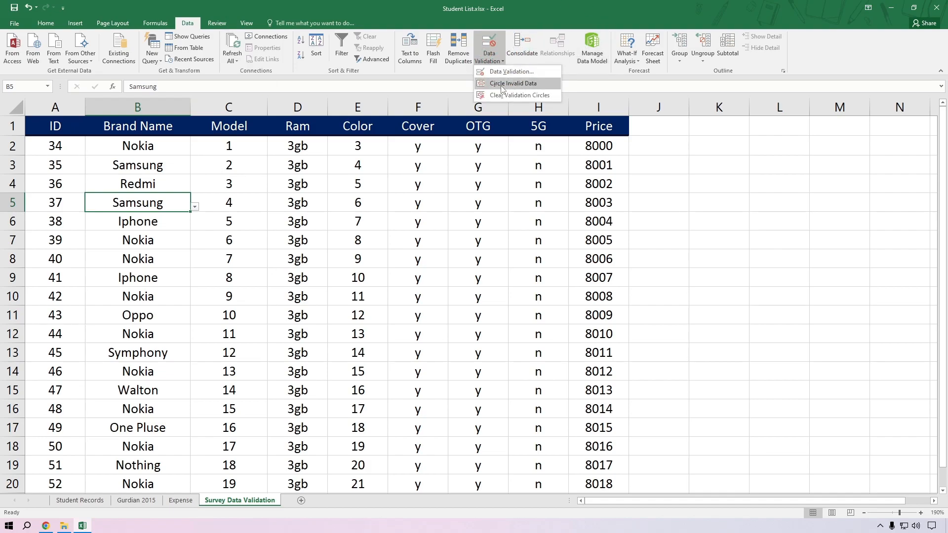
pyautogui.click(203, 175)
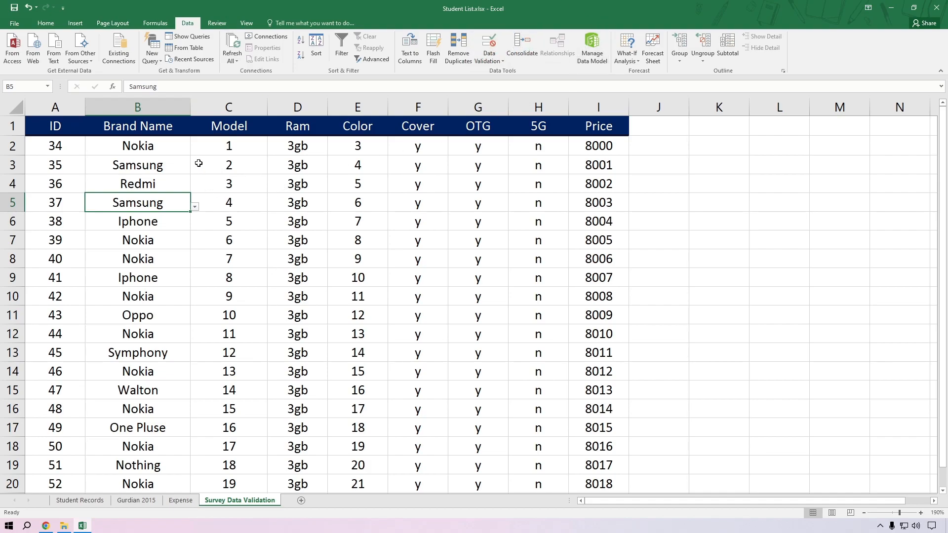
pyautogui.click(250, 163)
pyautogui.click(144, 242)
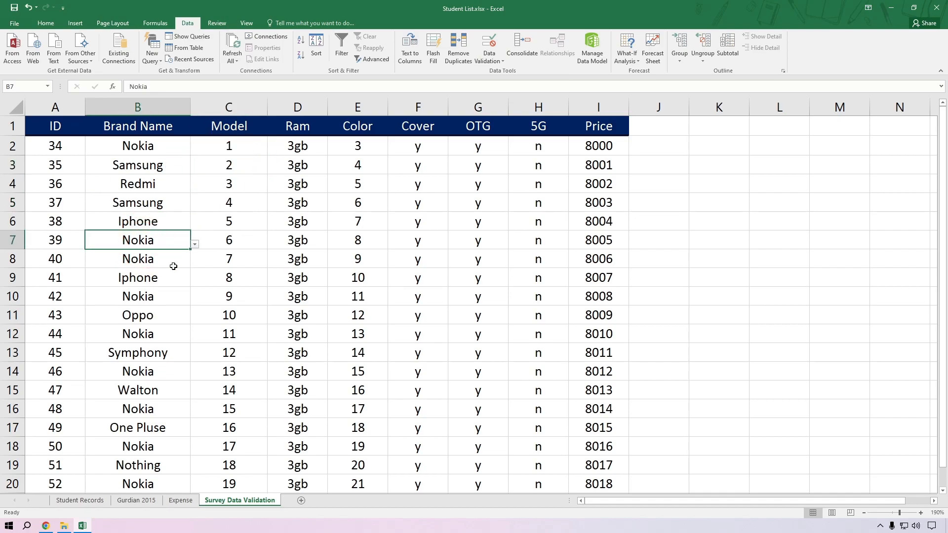
pyautogui.click(503, 59)
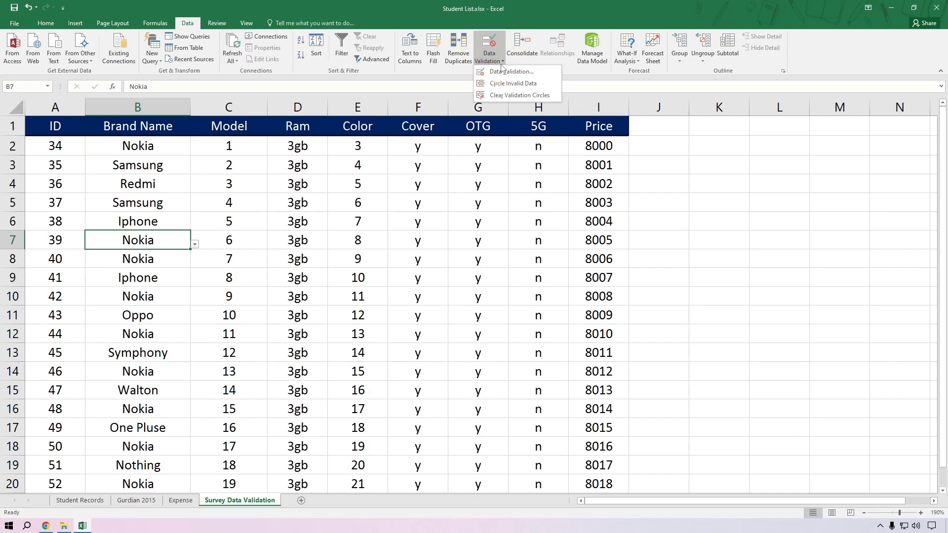
pyautogui.click(503, 83)
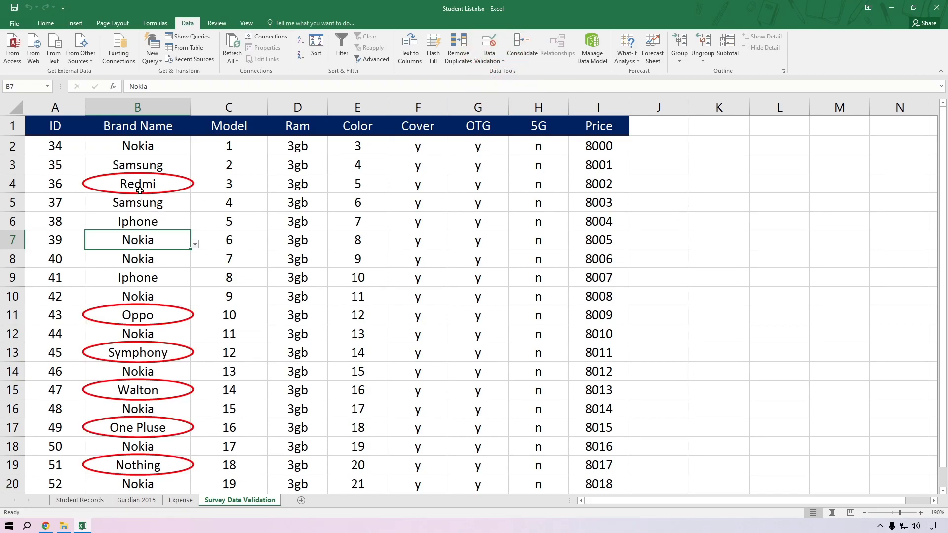
pyautogui.scroll(-2, 128, 290)
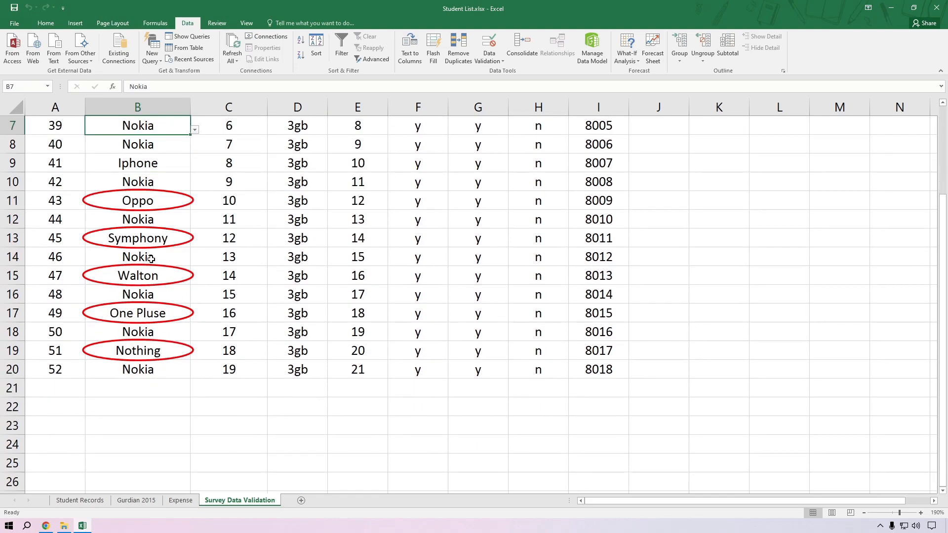
pyautogui.scroll(-1, 143, 318)
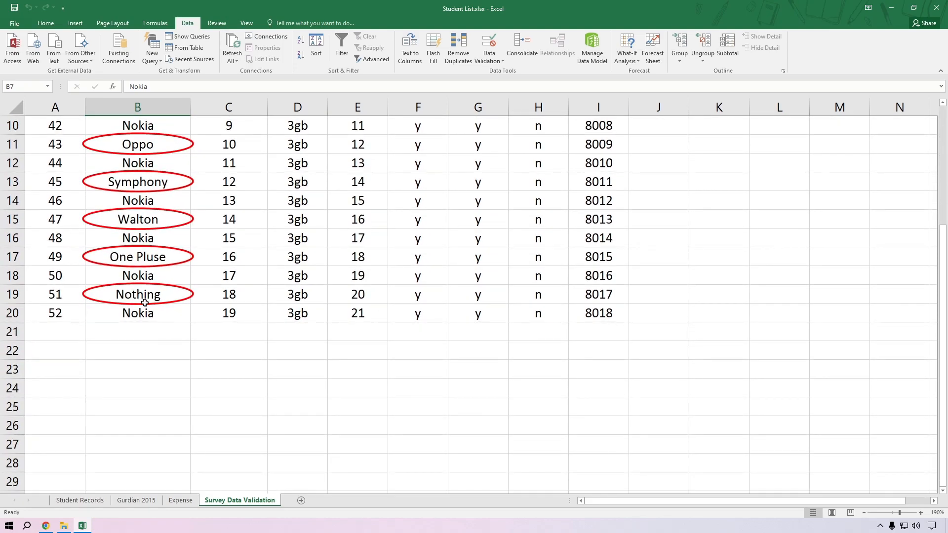
pyautogui.scroll(3, 131, 344)
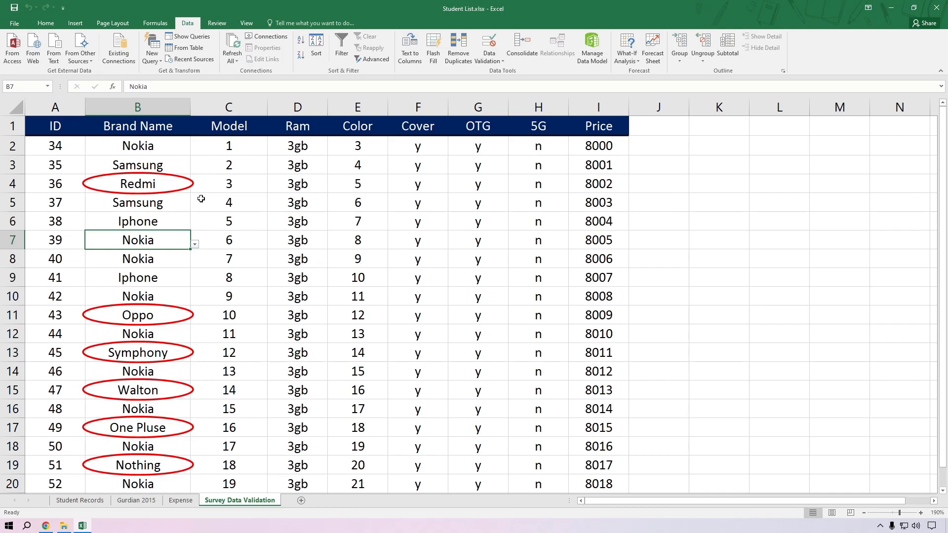
# Try to replace the circled brand name in B4 with lowercase nokia
pyautogui.click(161, 184)
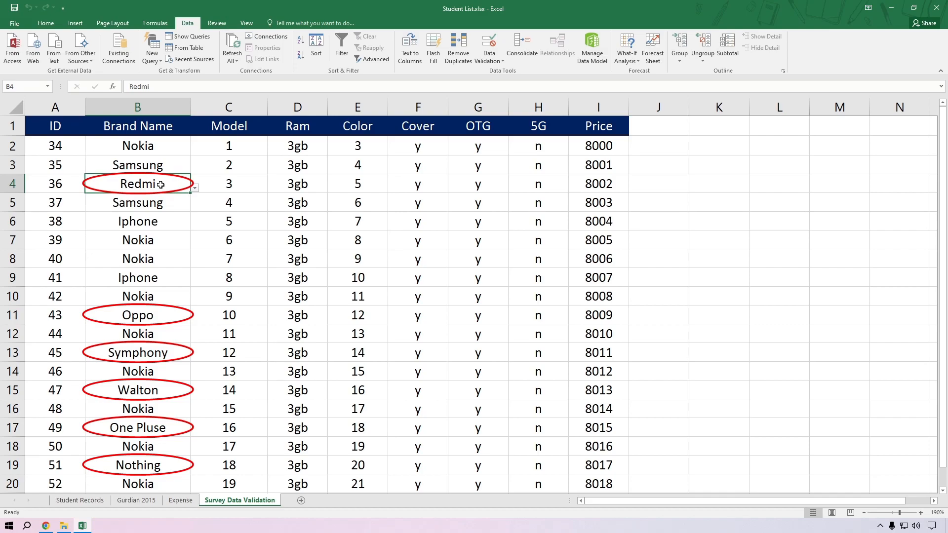
pyautogui.write('n')
pyautogui.press('BackSpace')
pyautogui.write('nokia')
pyautogui.press('Return')
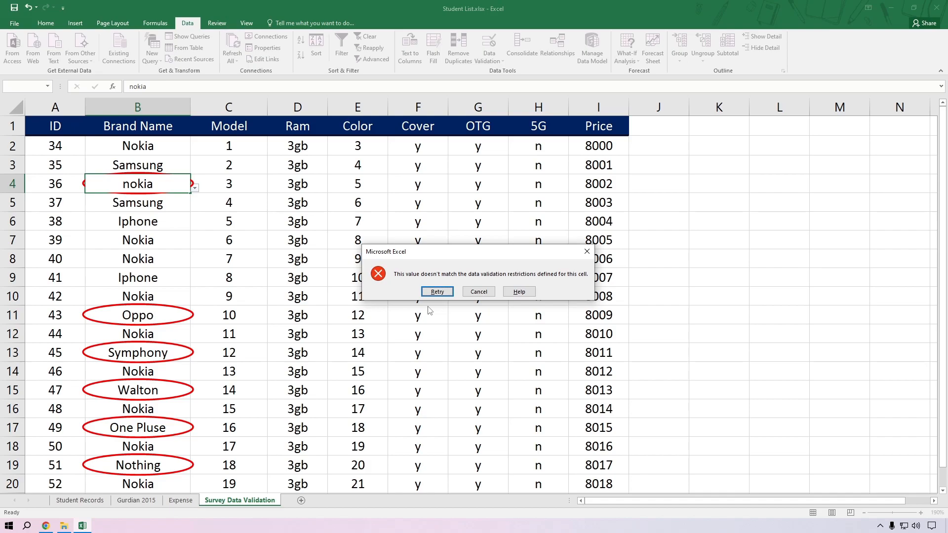
pyautogui.click(479, 291)
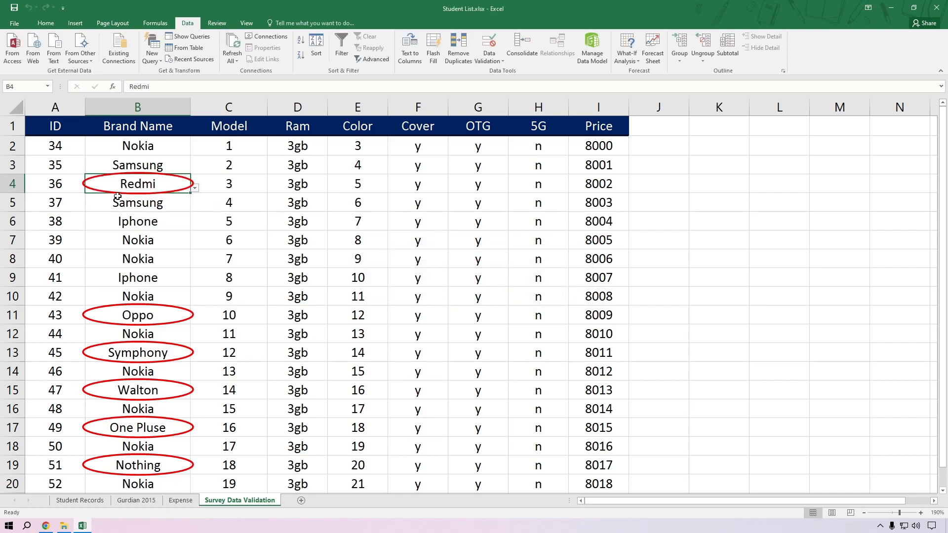
# Correct the circled brand names by choosing Samsung for B4 and Nokia for B11 from the allowed brands
pyautogui.click(195, 188)
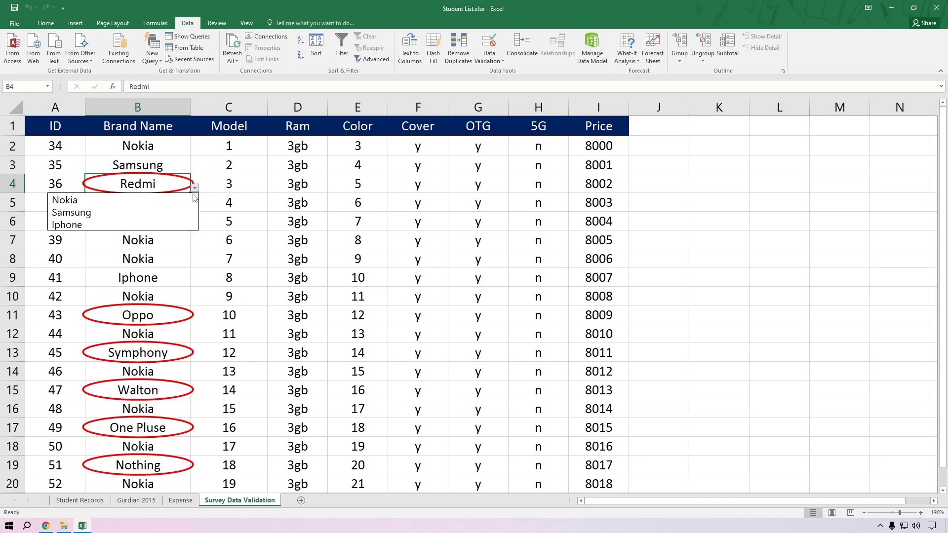
pyautogui.click(164, 210)
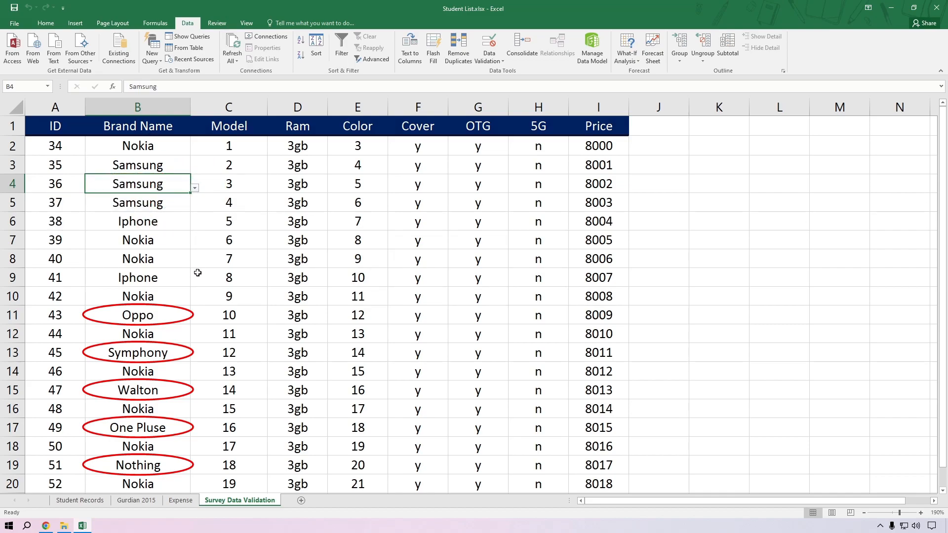
pyautogui.click(168, 321)
pyautogui.click(195, 320)
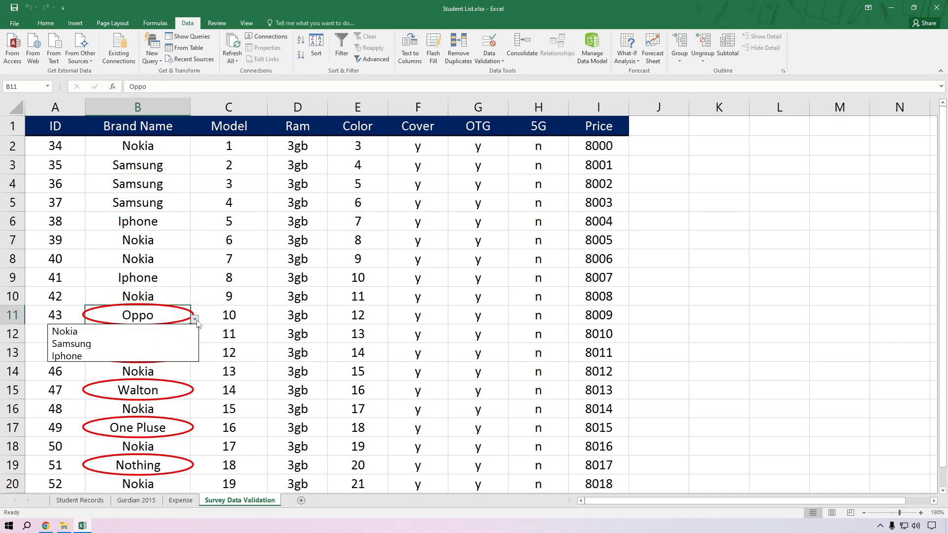
pyautogui.click(173, 332)
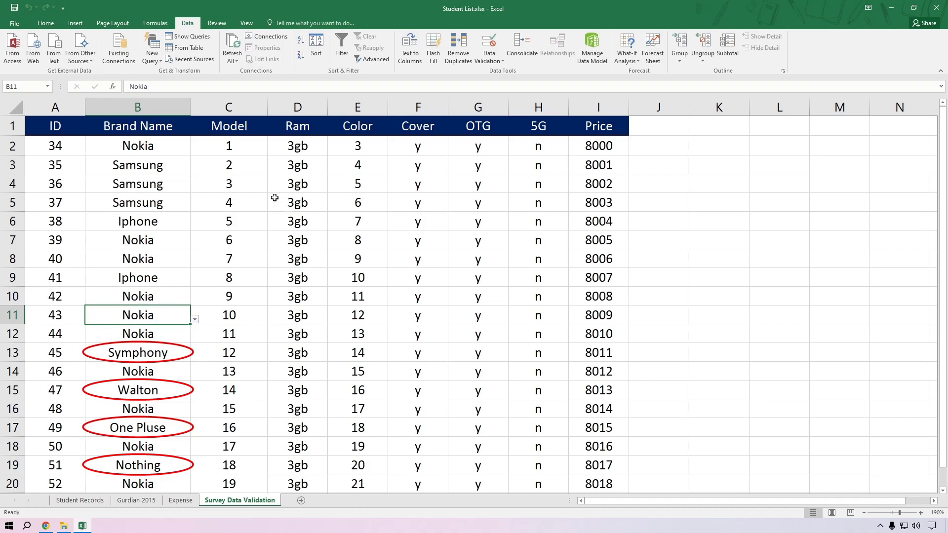
# Try to replace the circled brand name in B13 with Nokla
pyautogui.click(502, 57)
pyautogui.click(500, 57)
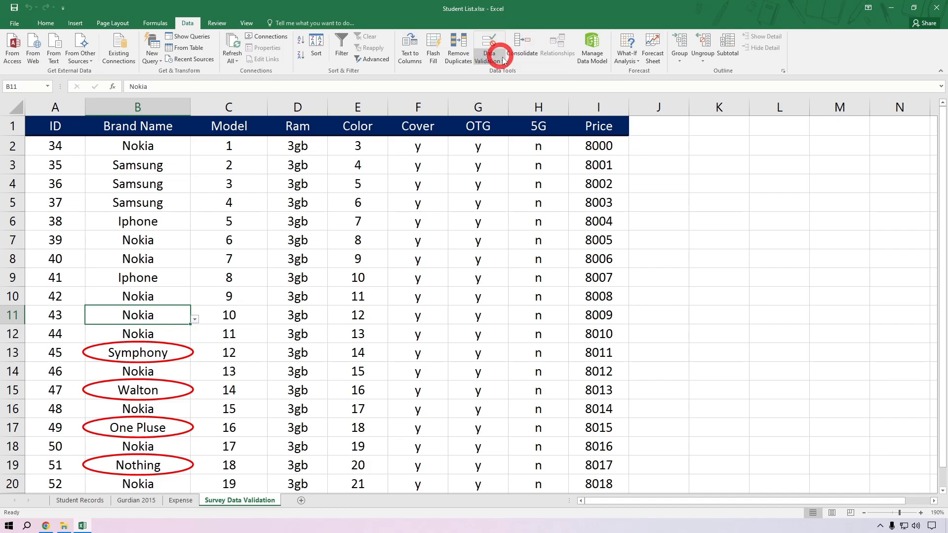
pyautogui.click(142, 350)
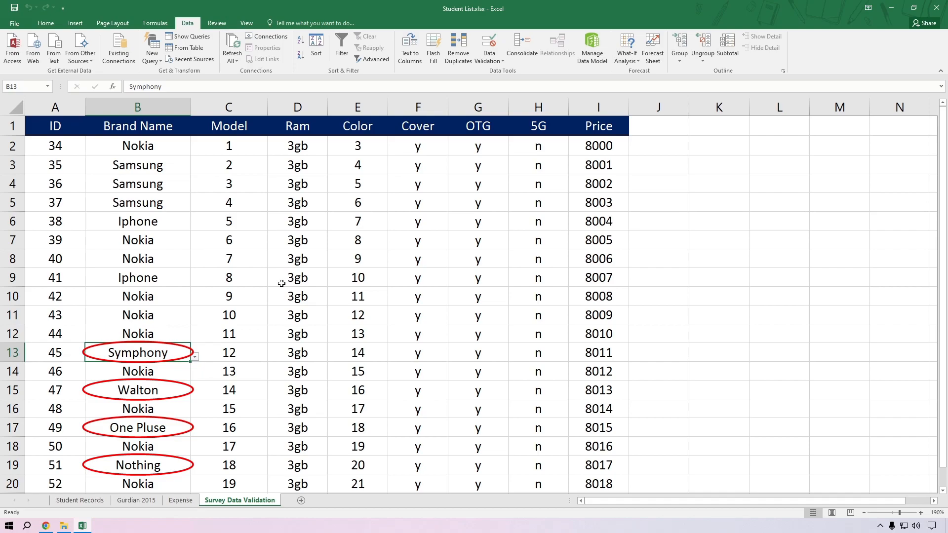
pyautogui.write('Nokla')
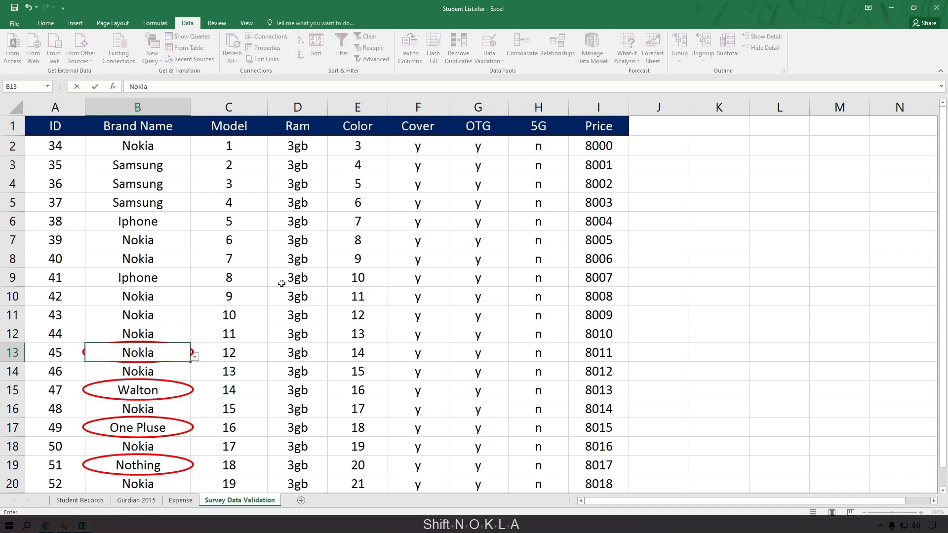
pyautogui.press('Return')
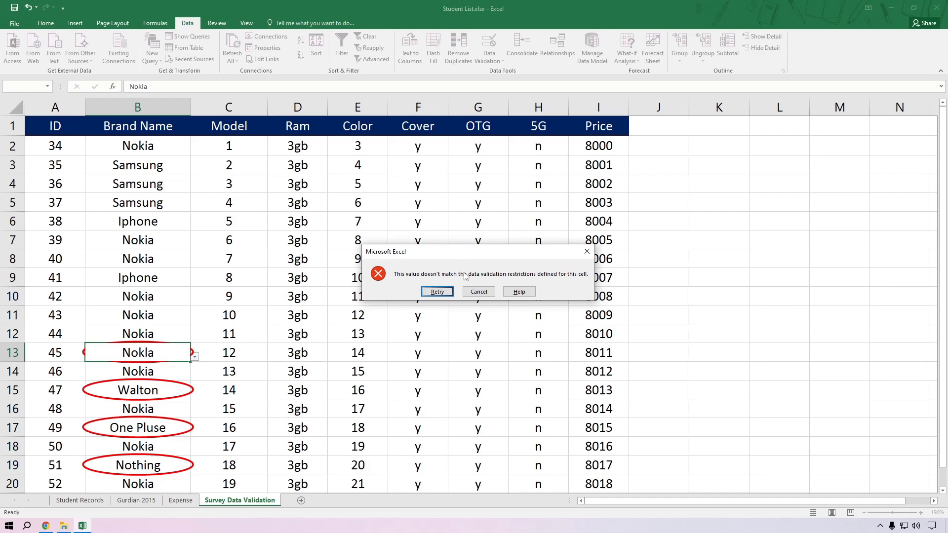
pyautogui.click(487, 292)
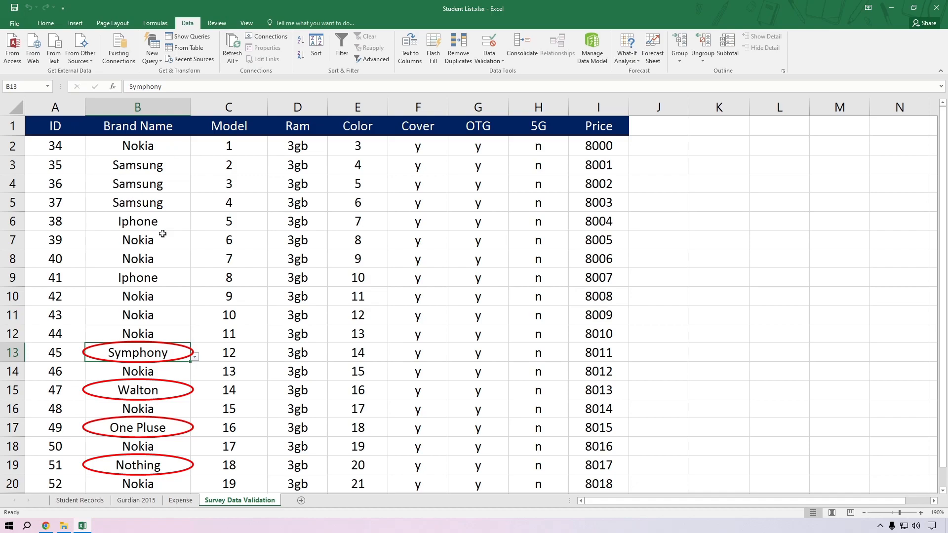
# Open the data validation settings for B2:B21, extending the validation to the cells without it
pyautogui.click(151, 148)
pyautogui.scroll(-3, 163, 326)
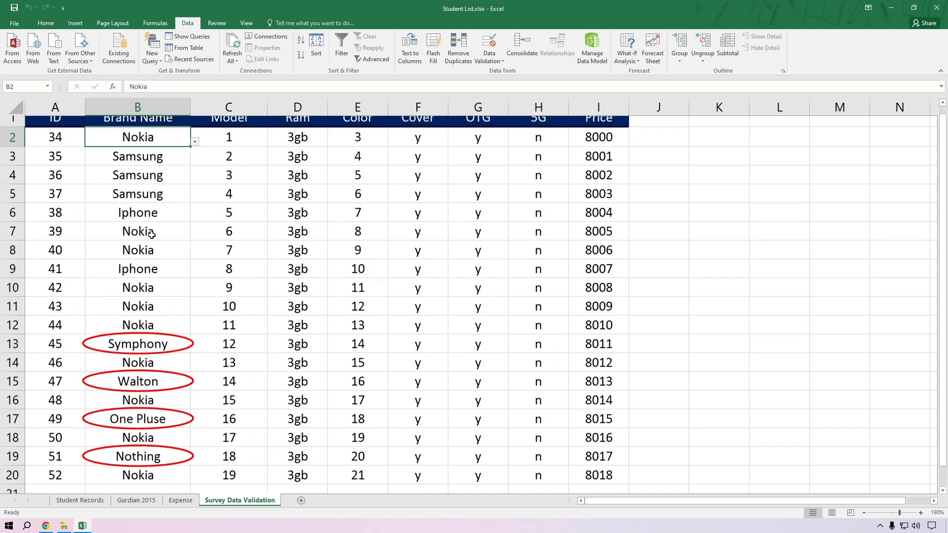
pyautogui.keyDown('shift'); pyautogui.click(163, 313); pyautogui.keyUp('shift')
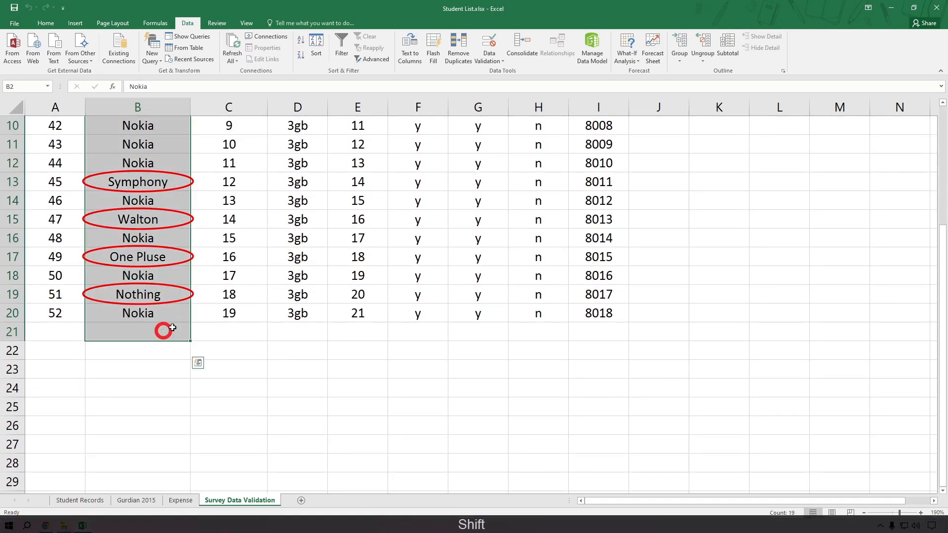
pyautogui.scroll(3, 310, 218)
pyautogui.click(489, 55)
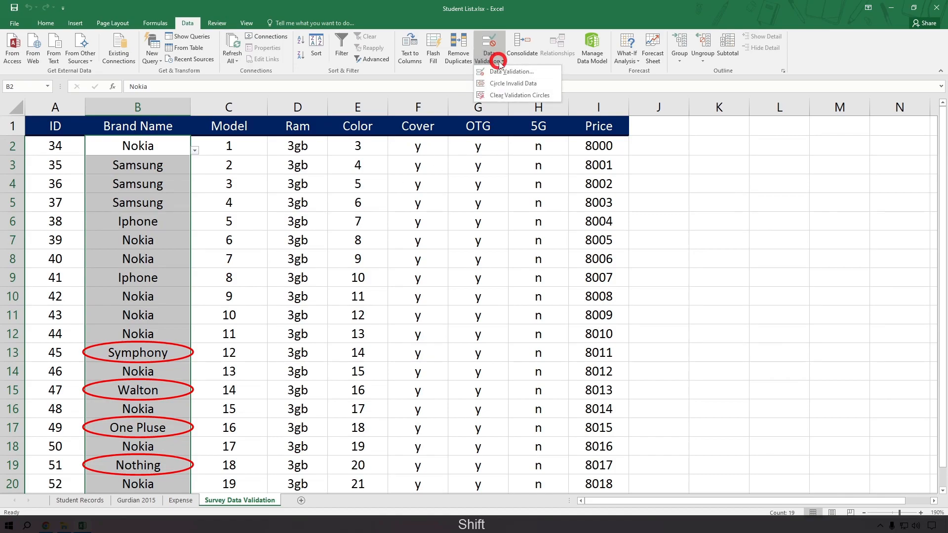
pyautogui.click(496, 80)
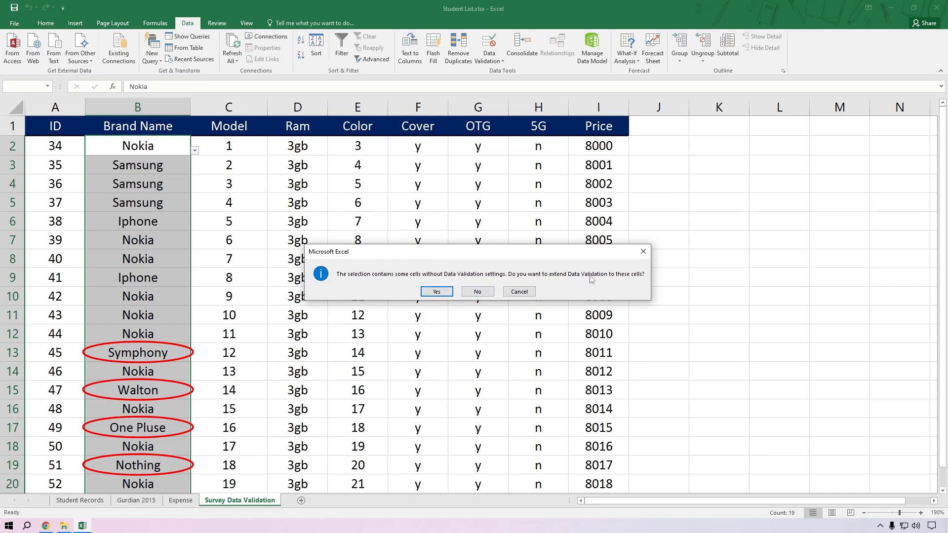
pyautogui.click(437, 292)
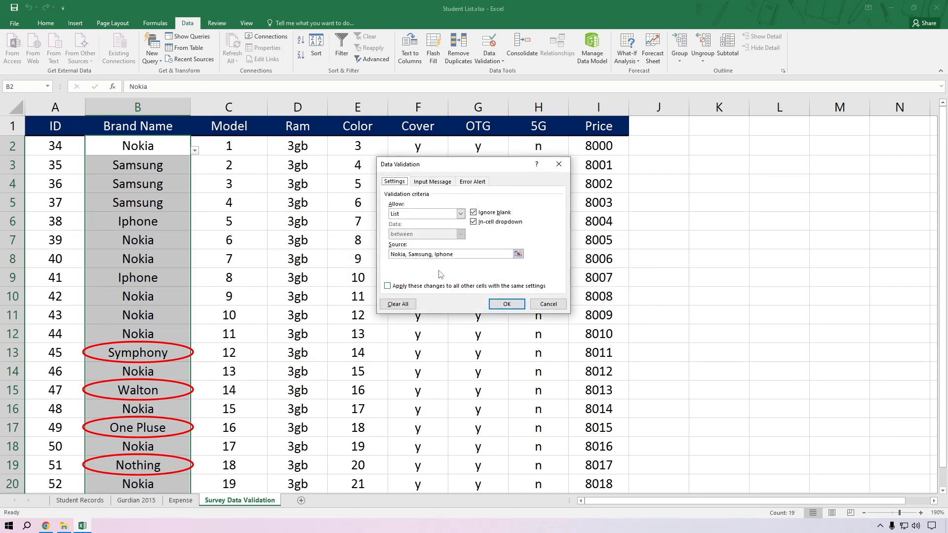
# Set the title of the validation's error alert to Mobile Survey
pyautogui.click(474, 182)
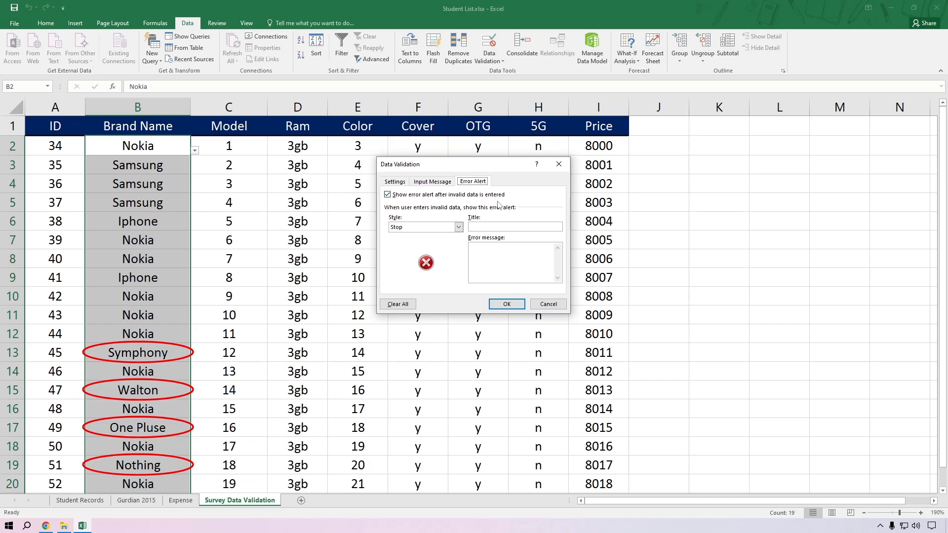
pyautogui.click(482, 226)
pyautogui.write('Mobile ')
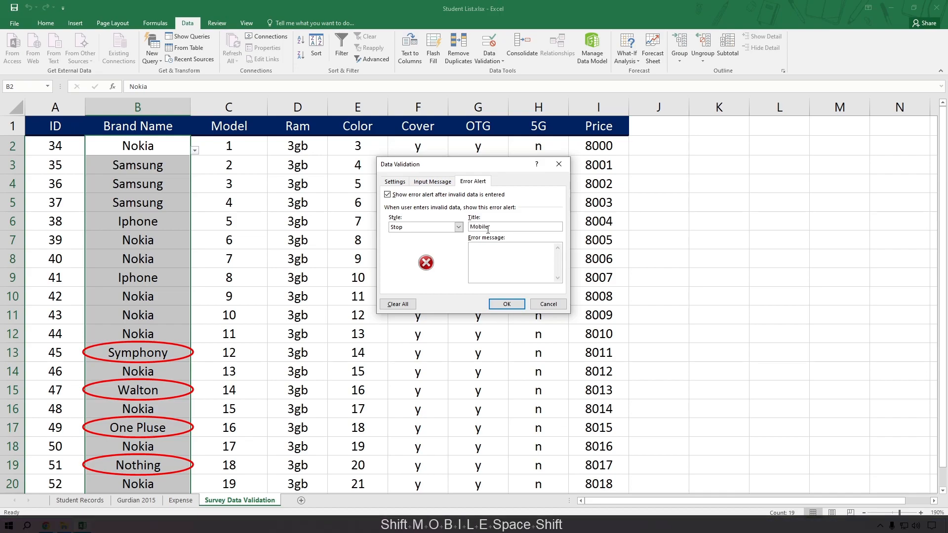
pyautogui.write('Survey')
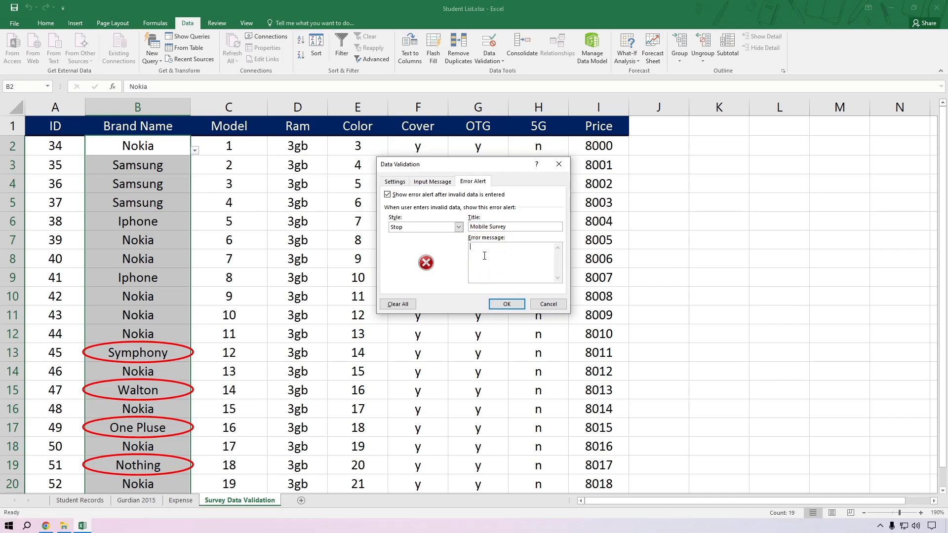
# Enter the Bengali error message "আপনি ড্রপডা উন থেকে সিলেক্ট করুন" for the alert and apply the validation settings
pyautogui.hotkey('ctrl', 'alt', 'v')
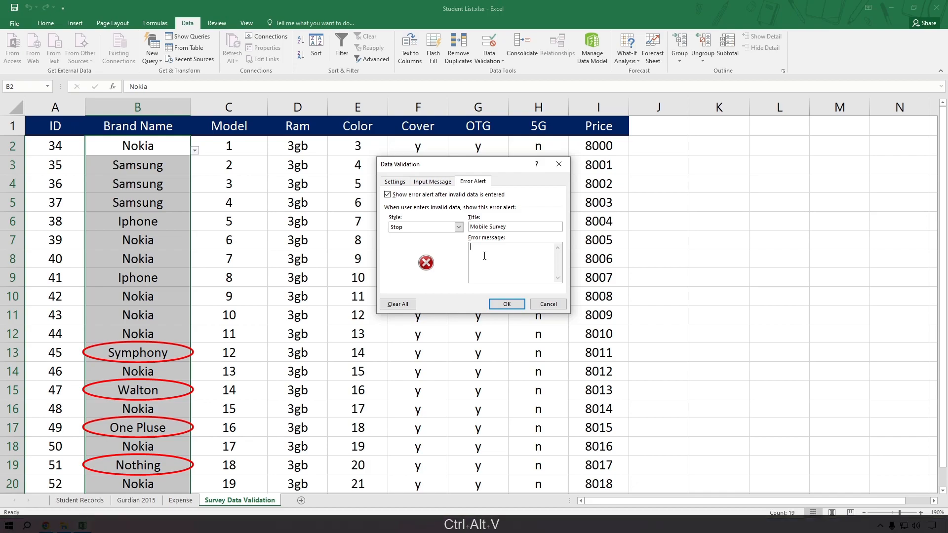
pyautogui.press('BackSpace')
pyautogui.press('BackSpace')
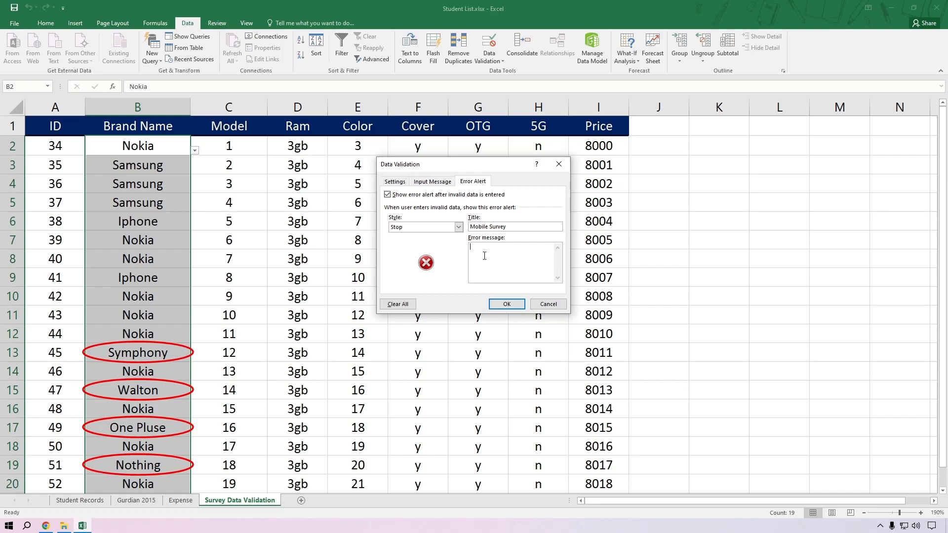
pyautogui.press('g')
pyautogui.press('f')
pyautogui.press('BackSpace')
pyautogui.press('BackSpace')
pyautogui.press('r')
pyautogui.press('d')
pyautogui.press('b')
pyautogui.press('space')
pyautogui.press('BackSpace')
pyautogui.press('BackSpace')
pyautogui.write('না')
pyautogui.press('BackSpace')
pyautogui.write('নি')
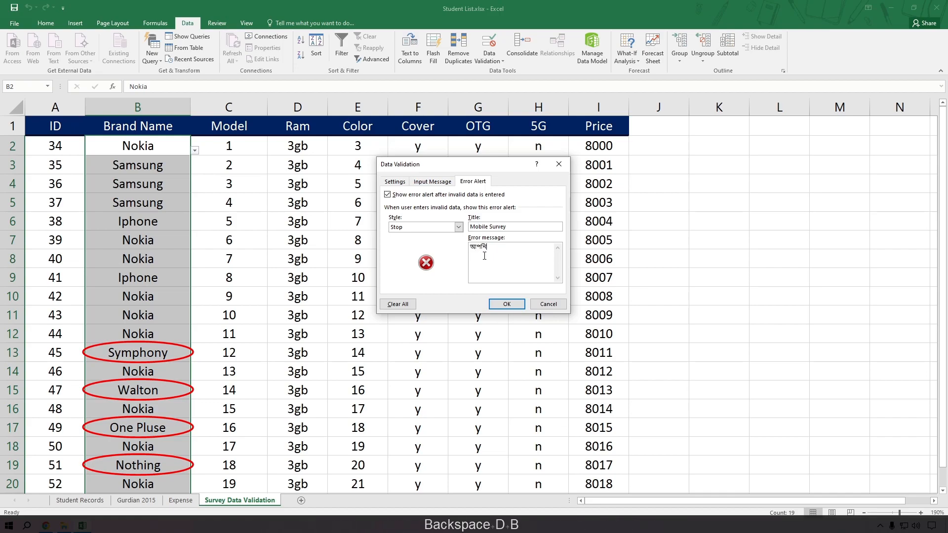
pyautogui.write(' ড্র')
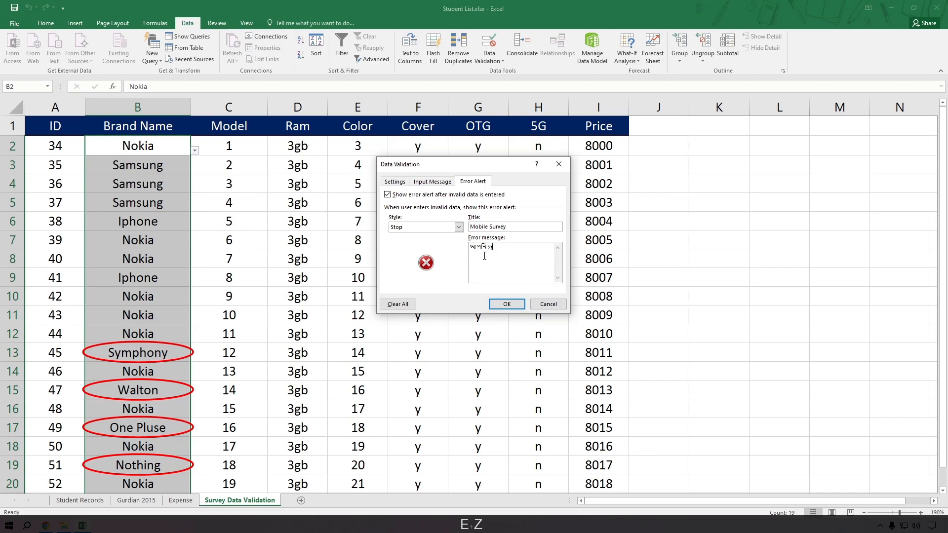
pyautogui.write('পডা্ু')
pyautogui.press('BackSpace')
pyautogui.press('BackSpace')
pyautogui.write('ন')
pyautogui.press('BackSpace')
pyautogui.press('BackSpace')
pyautogui.write('ডা')
pyautogui.press('BackSpace')
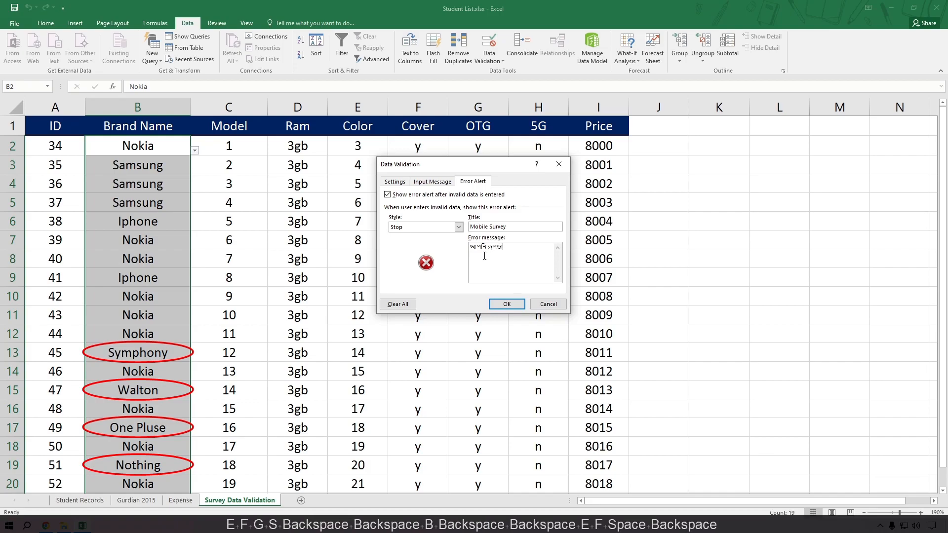
pyautogui.write('্ু')
pyautogui.press('BackSpace')
pyautogui.press('BackSpace')
pyautogui.press('BackSpace')
pyautogui.write('ডা উ')
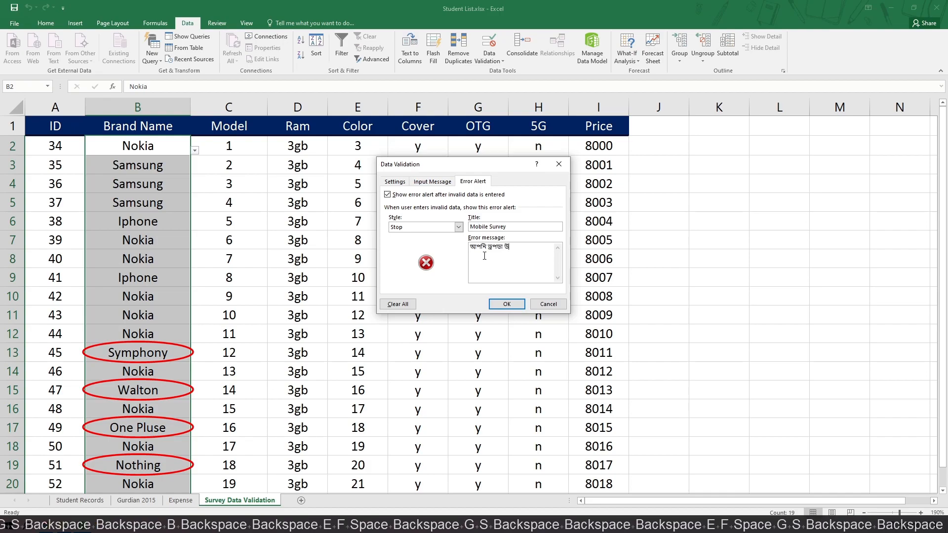
pyautogui.press('Left')
pyautogui.press('Left')
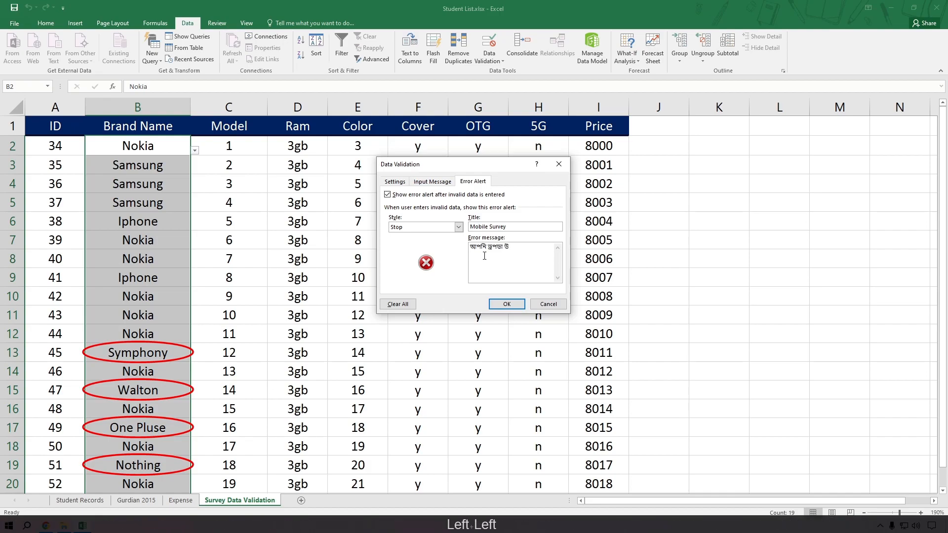
pyautogui.press('Right')
pyautogui.press('Right')
pyautogui.press('Right')
pyautogui.press('Right')
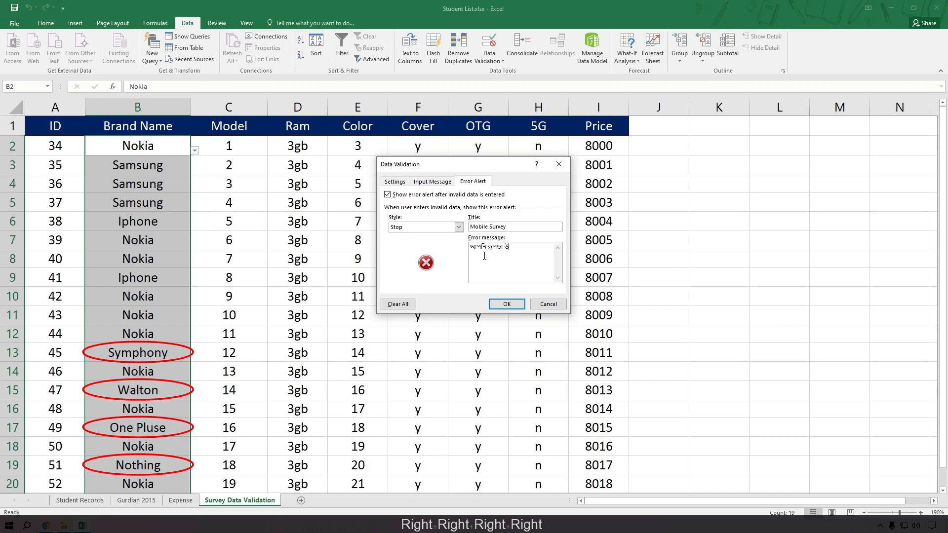
pyautogui.write('ন ')
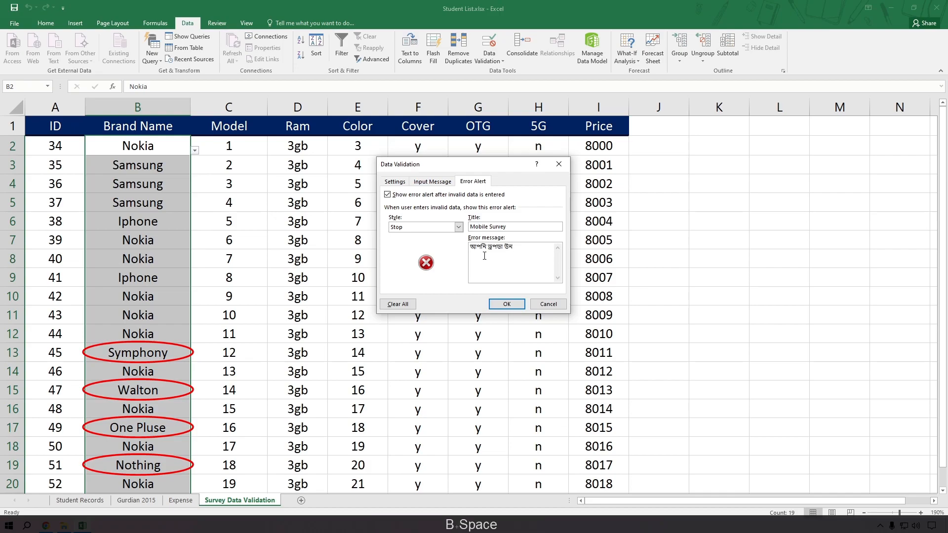
pyautogui.write('থেকে ')
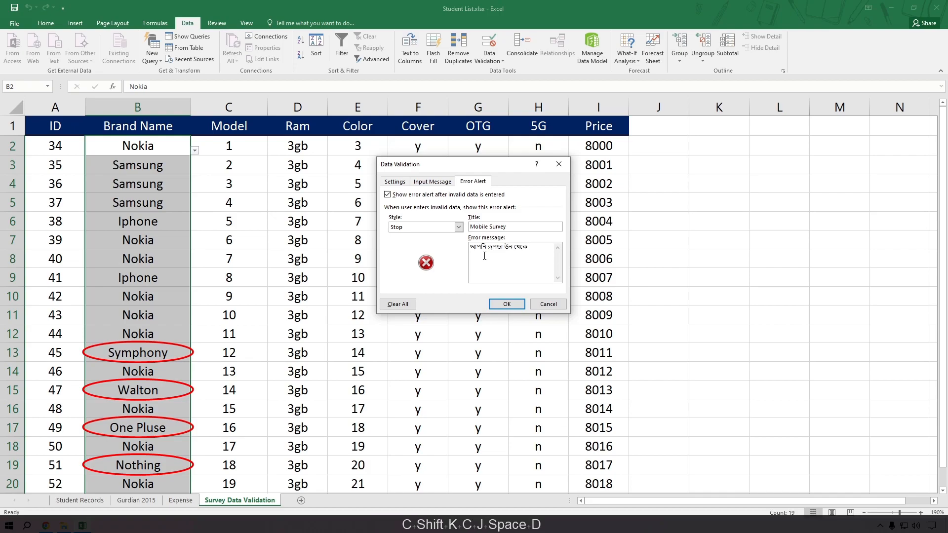
pyautogui.write('সি')
pyautogui.press('BackSpace')
pyautogui.hotkey('shift', 'c')
pyautogui.press('BackSpace')
pyautogui.write('সি')
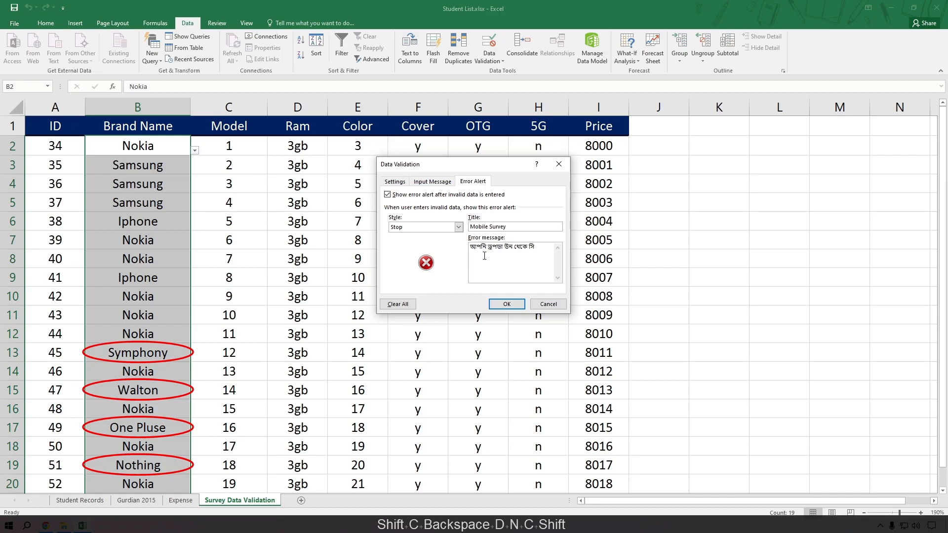
pyautogui.write('লেক্ট করুন')
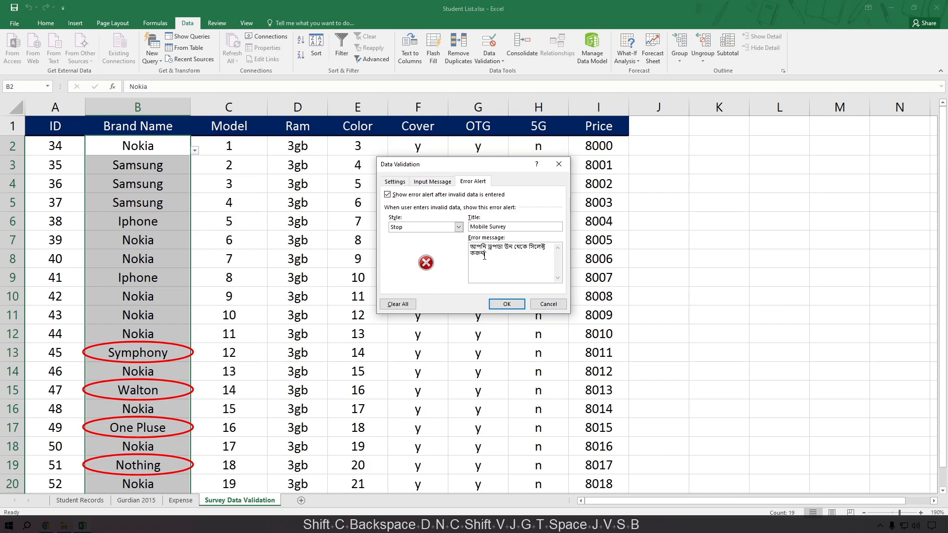
pyautogui.click(505, 303)
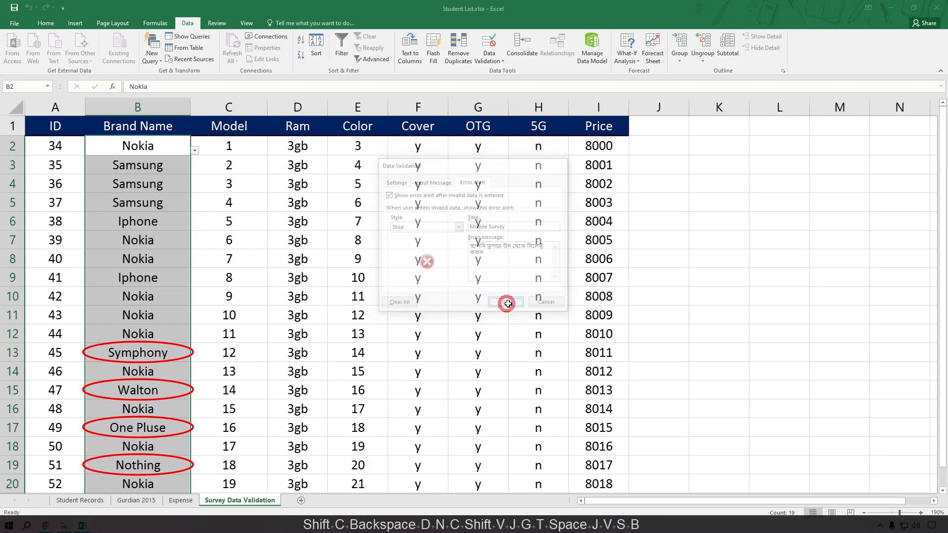
# Try to enter Oppo as the brand name in B13
pyautogui.click(148, 359)
pyautogui.hotkey('ctrl', 'alt', 'v')
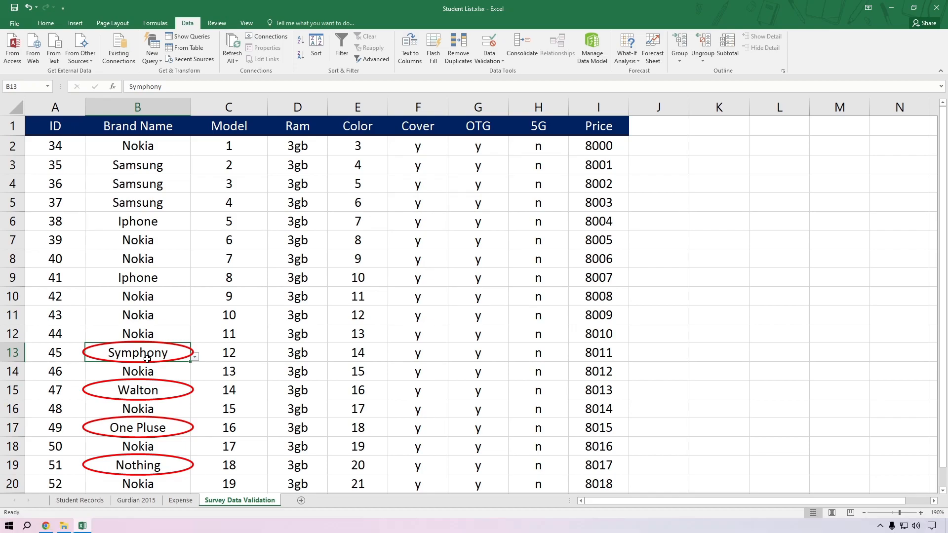
pyautogui.write('Oppo')
pyautogui.press('Return')
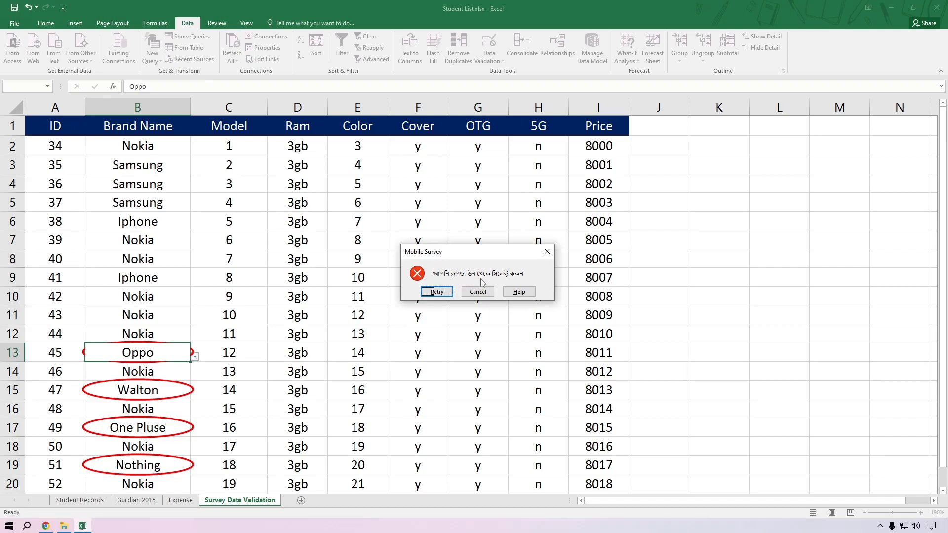
pyautogui.click(436, 292)
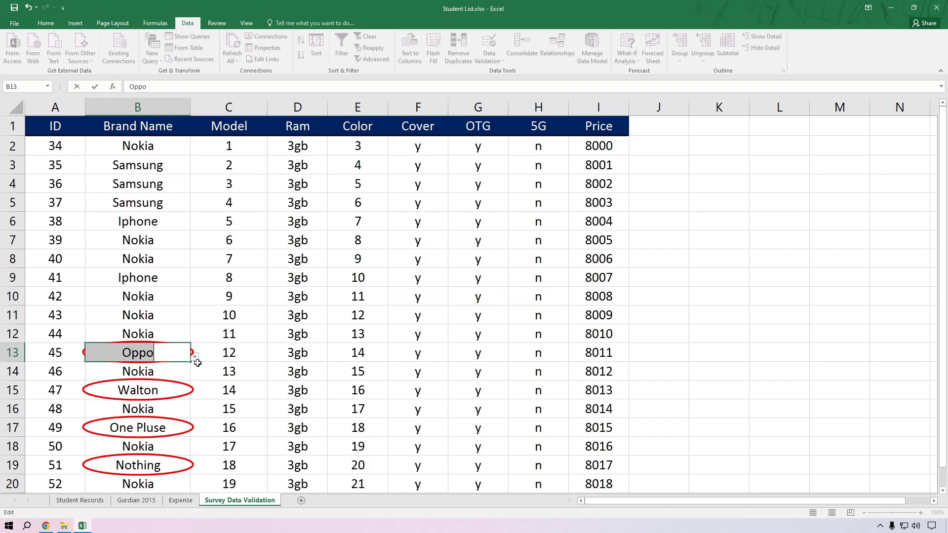
pyautogui.click(196, 360)
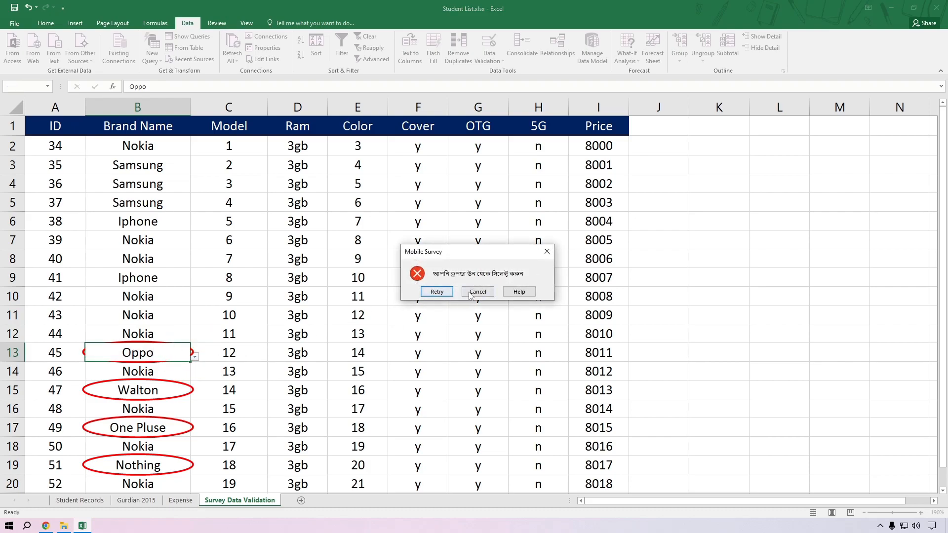
pyautogui.click(437, 292)
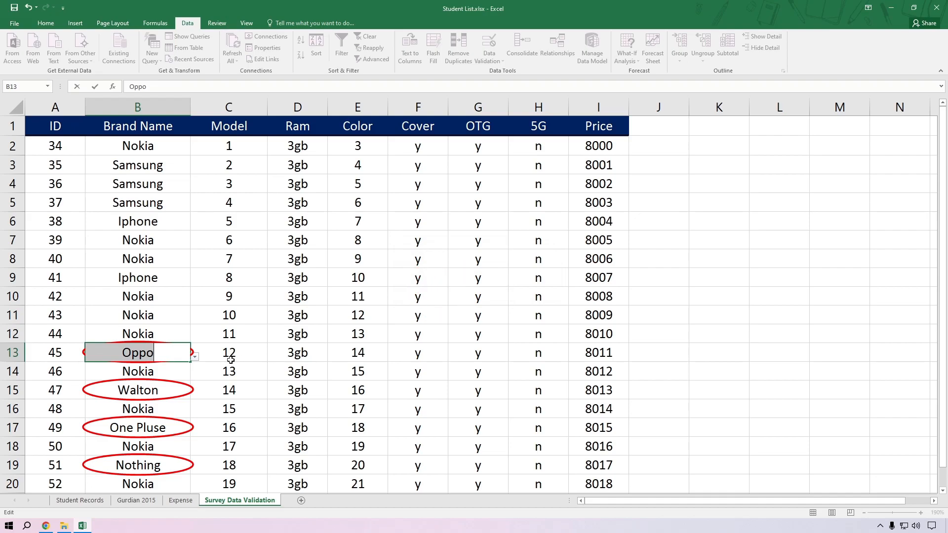
pyautogui.click(196, 358)
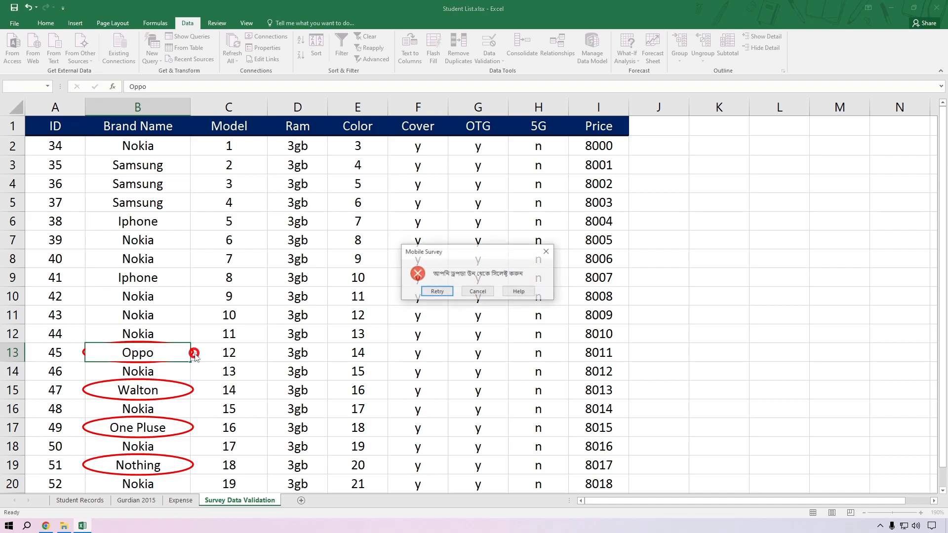
# Clear the Oppo entry in B13 and choose Samsung from the allowed brands instead
pyautogui.click(437, 292)
pyautogui.press('BackSpace')
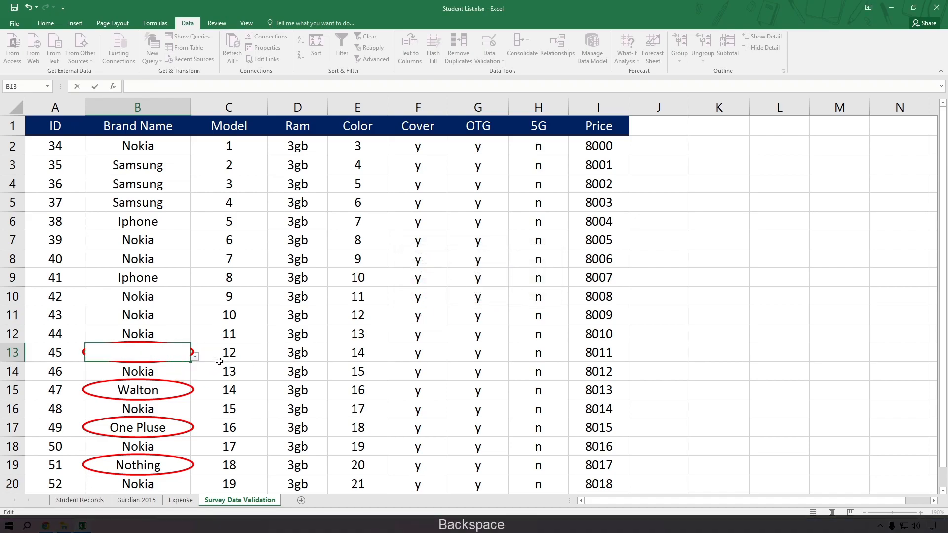
pyautogui.click(195, 356)
pyautogui.click(141, 380)
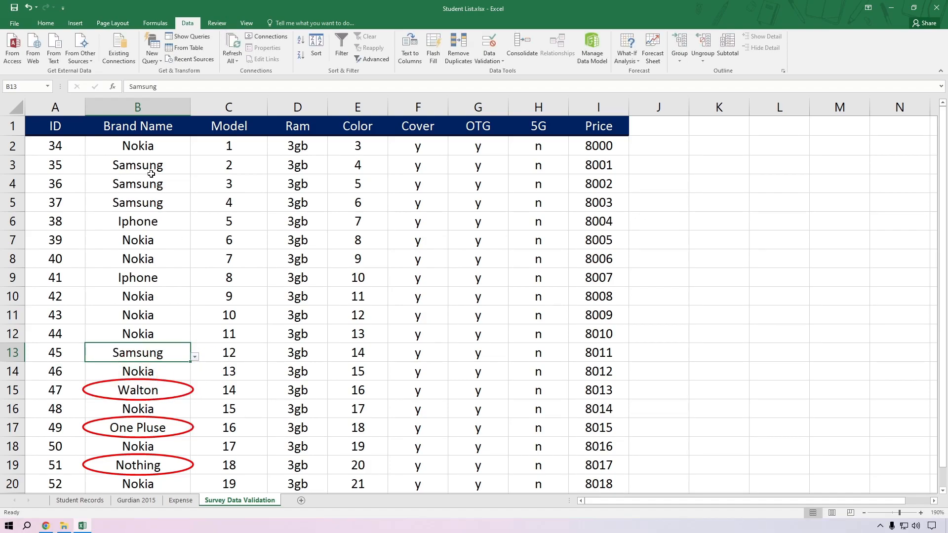
# Save the workbook
pyautogui.hotkey('ctrl', 's')
pyautogui.hotkey('ctrl', 's')
pyautogui.hotkey('ctrl', 's')
pyautogui.hotkey('ctrl', 's')
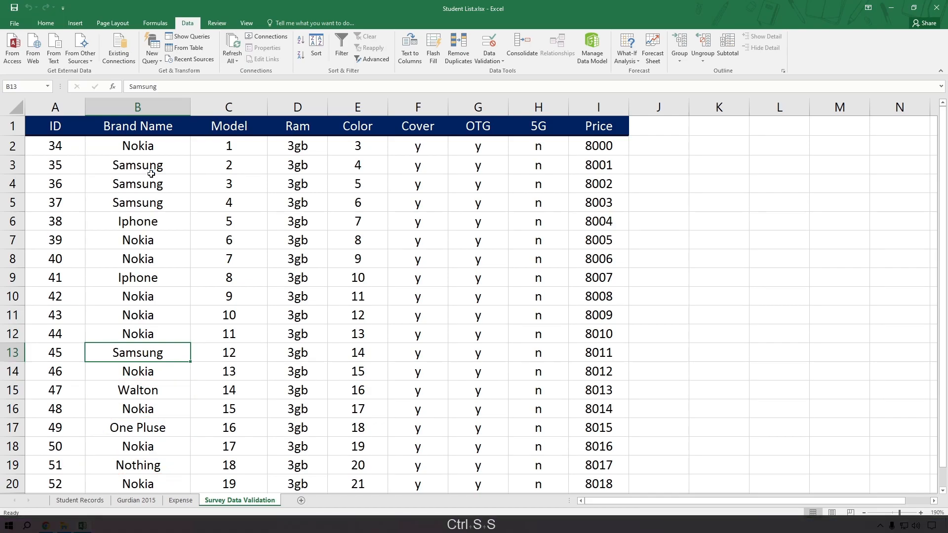
# On the Expense sheet, set the category of the Total lookup in H7 to Maintenance
pyautogui.click(180, 500)
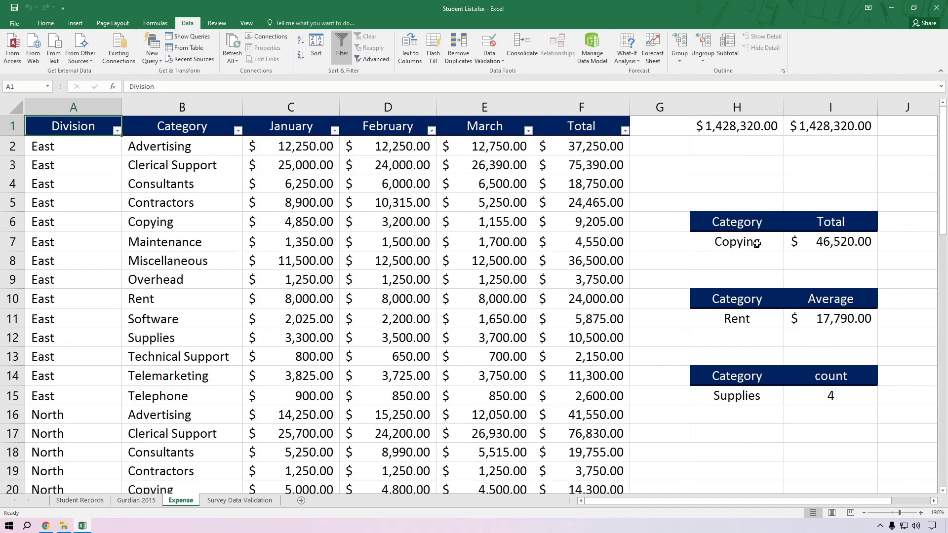
pyautogui.click(755, 243)
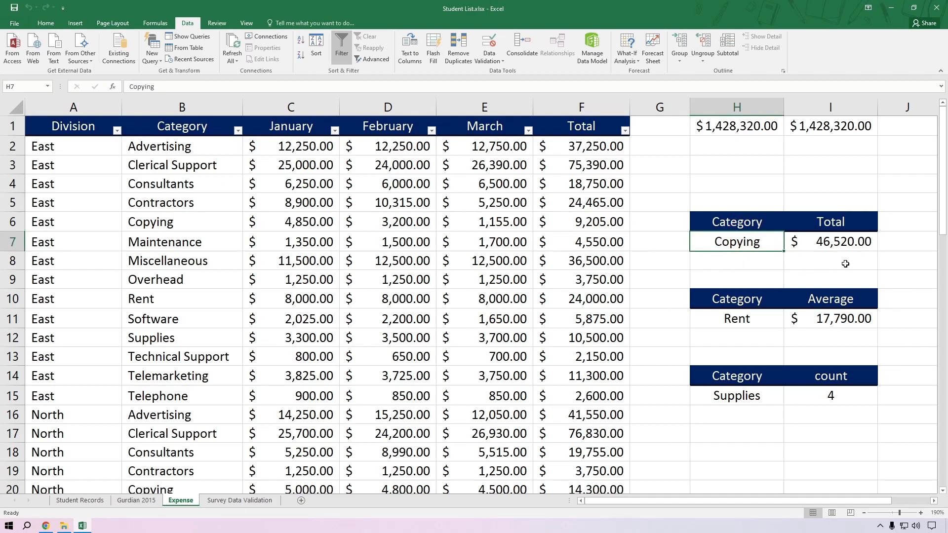
pyautogui.write('Maint')
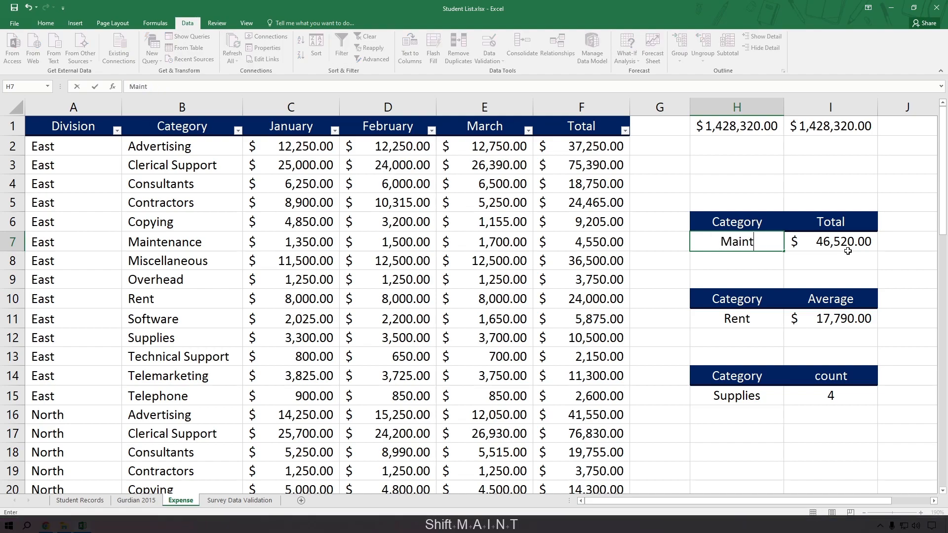
pyautogui.write('en')
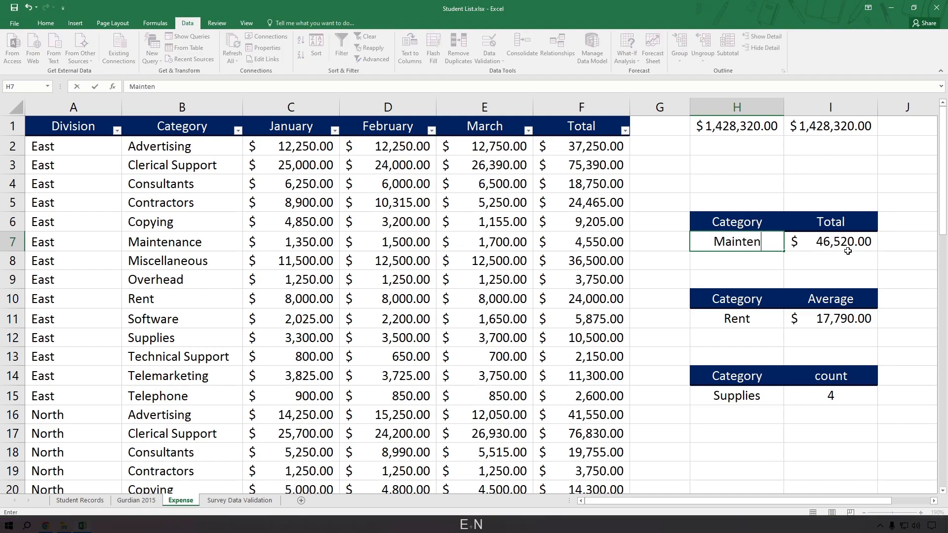
pyautogui.write('ance')
pyautogui.press('Return')
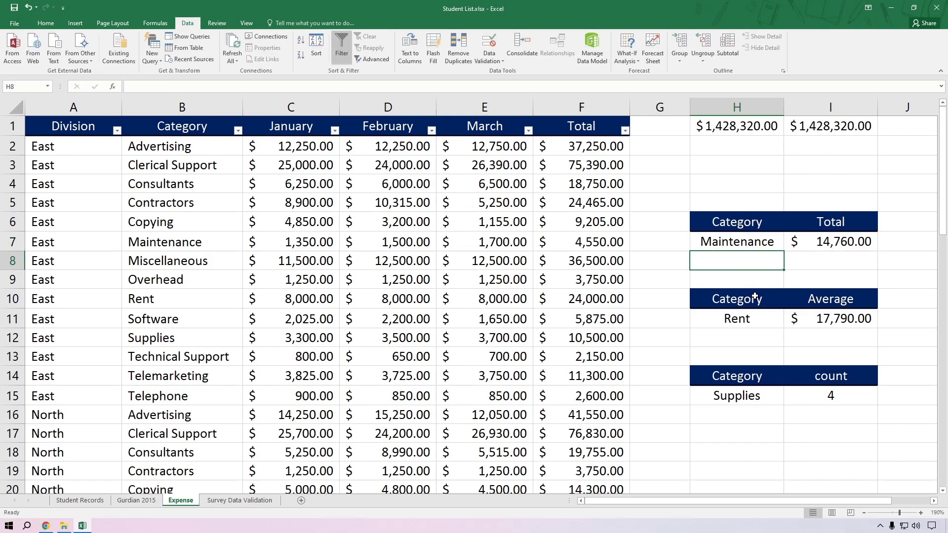
# Copy the category names from Advertising to Telephone in B2:B15 of the Expense sheet
pyautogui.moveTo(761, 501)
pyautogui.mouseDown()
pyautogui.moveTo(773, 500)
pyautogui.moveTo(761, 499)
pyautogui.mouseUp()
pyautogui.click(169, 146)
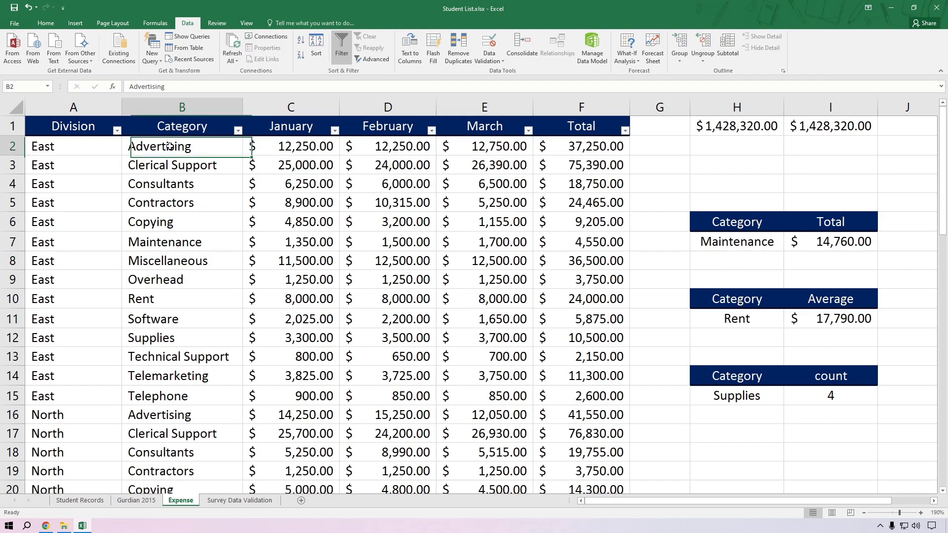
pyautogui.keyDown('shift'); pyautogui.click(164, 302); pyautogui.keyUp('shift')
pyautogui.keyDown('shift'); pyautogui.click(179, 321); pyautogui.keyUp('shift')
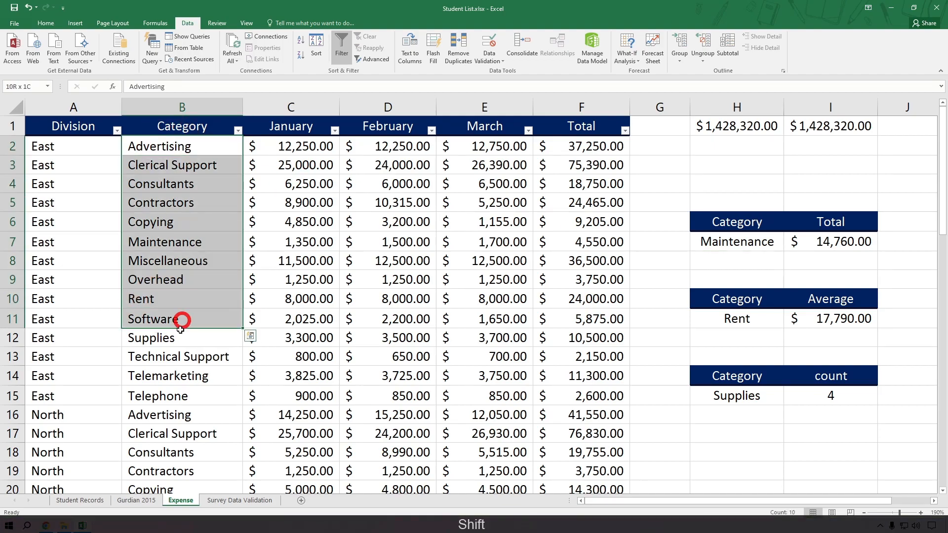
pyautogui.keyDown('shift'); pyautogui.click(176, 342); pyautogui.keyUp('shift')
pyautogui.keyDown('shift'); pyautogui.click(173, 355); pyautogui.keyUp('shift')
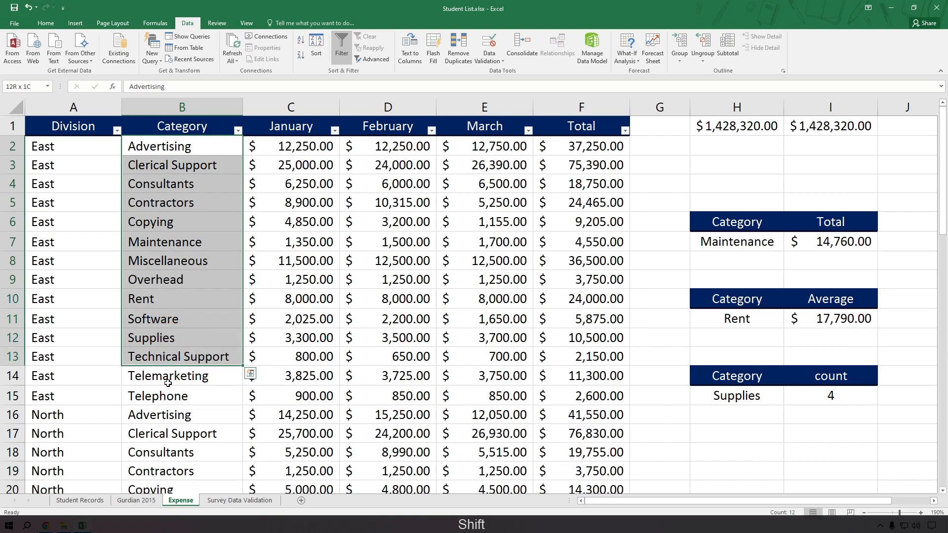
pyautogui.keyDown('shift'); pyautogui.click(170, 392); pyautogui.keyUp('shift')
pyautogui.scroll(-2, 187, 351)
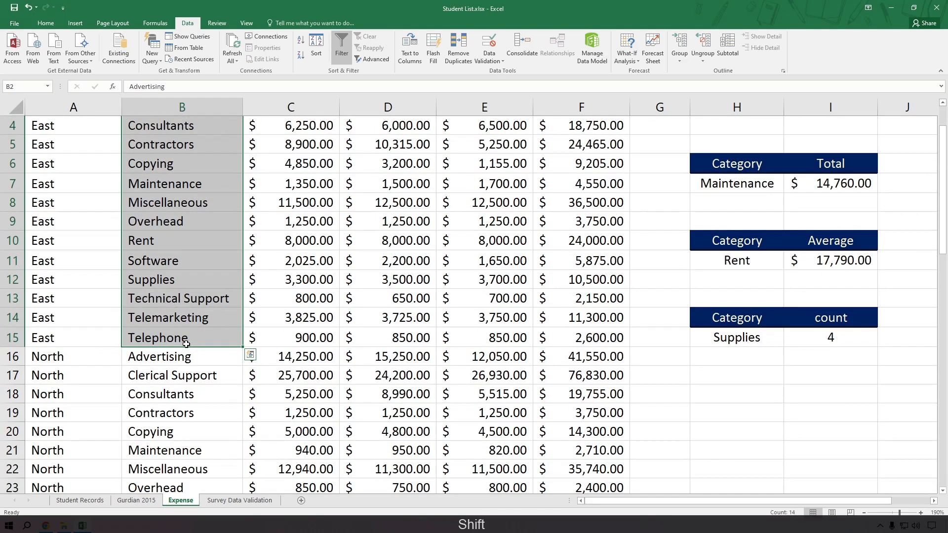
pyautogui.scroll(2, 190, 352)
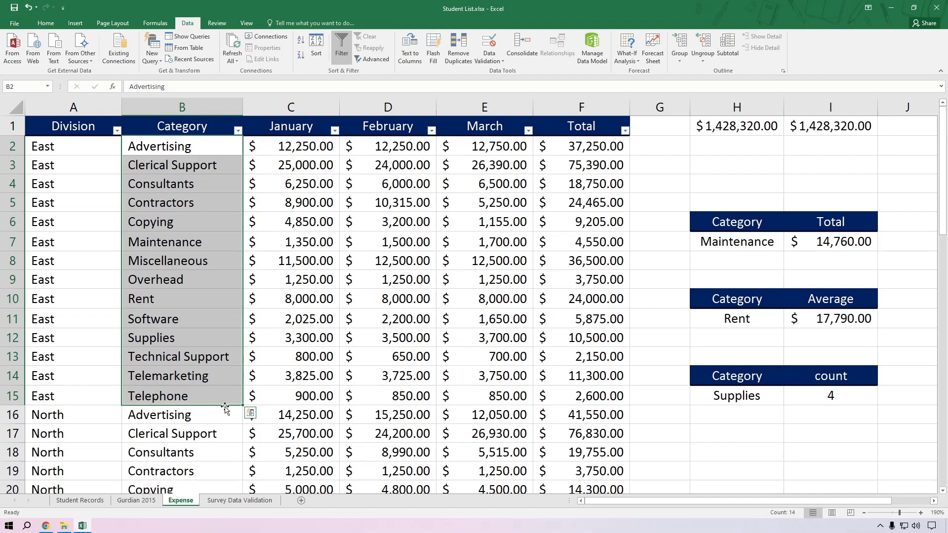
pyautogui.hotkey('ctrl', 'c')
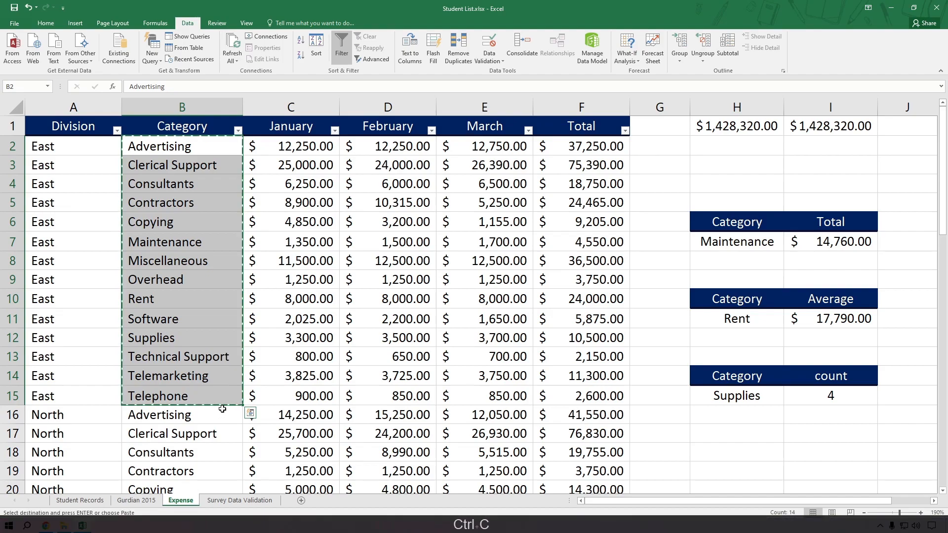
# Paste the copied category names into column K starting at K5 and end the copy mode
pyautogui.click(933, 500)
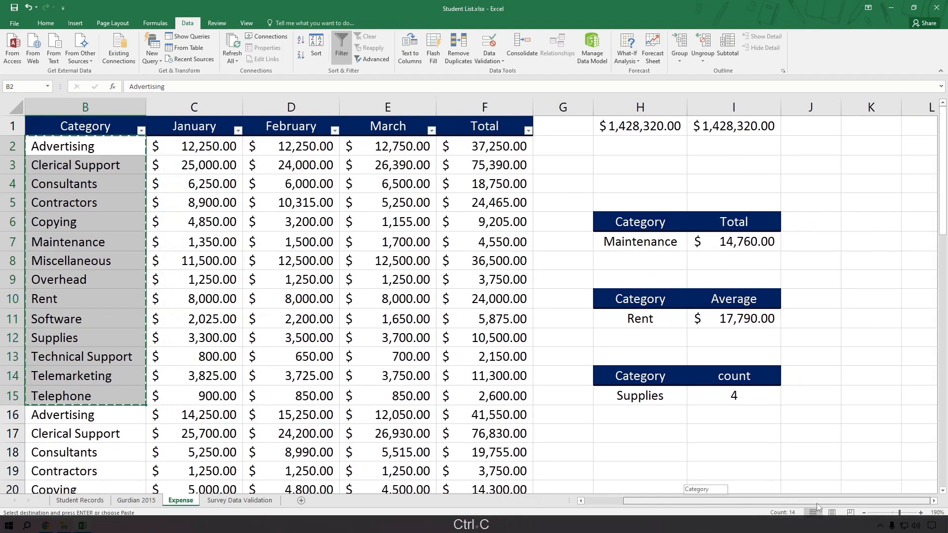
pyautogui.click(877, 200)
pyautogui.hotkey('ctrl', 'v')
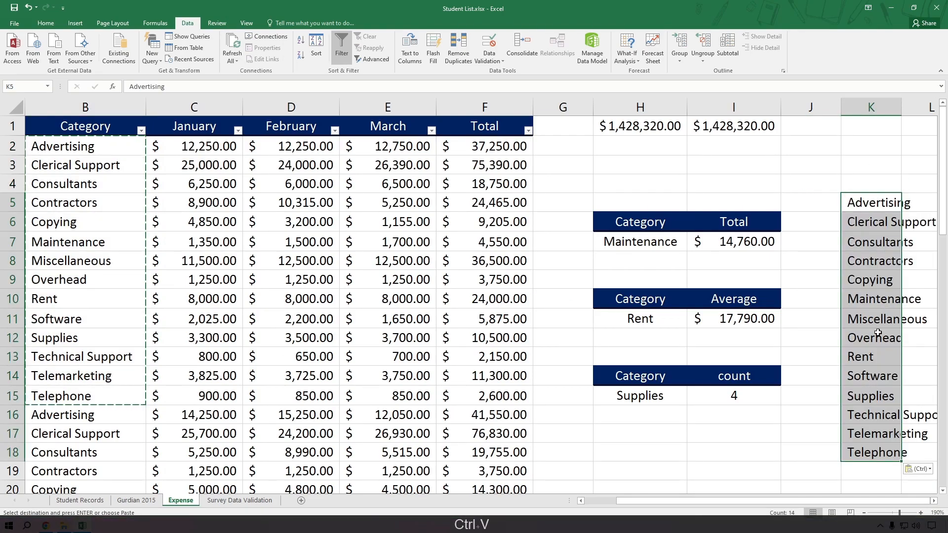
pyautogui.click(876, 373)
pyautogui.click(873, 246)
pyautogui.press('Escape')
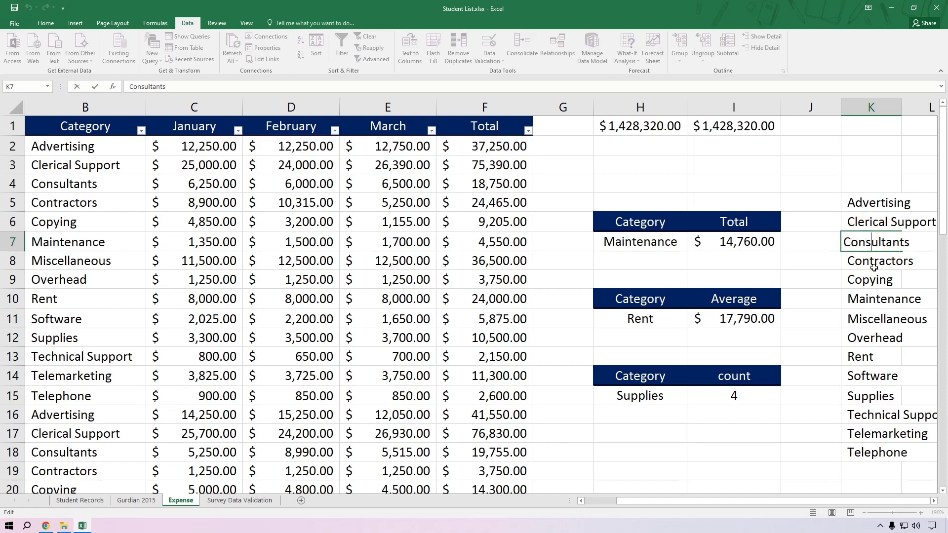
pyautogui.click(879, 210)
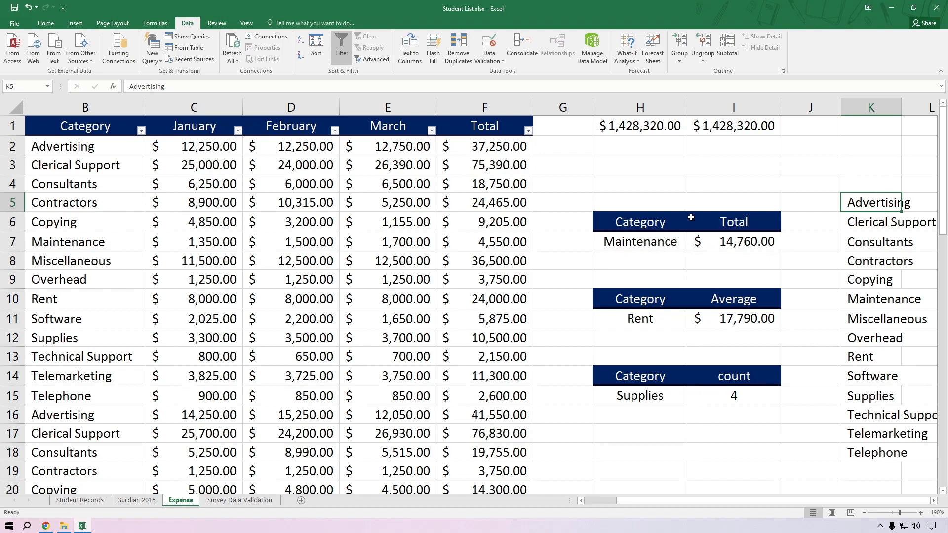
pyautogui.click(735, 168)
# Apply list data validation to category cells H7, H11 and H15 together, using =$K$5:$K$18 as the source
pyautogui.click(626, 244)
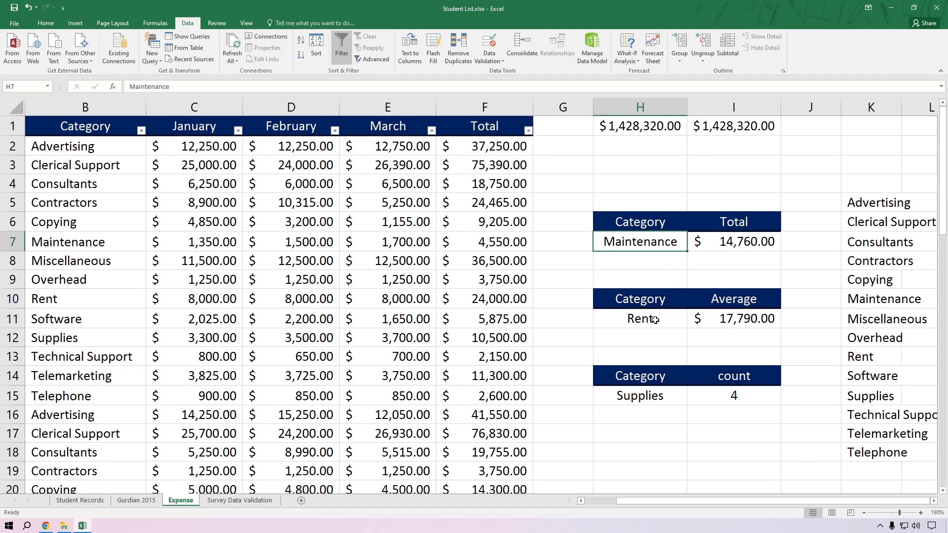
pyautogui.keyDown('ctrl'); pyautogui.click(635, 321); pyautogui.keyUp('ctrl')
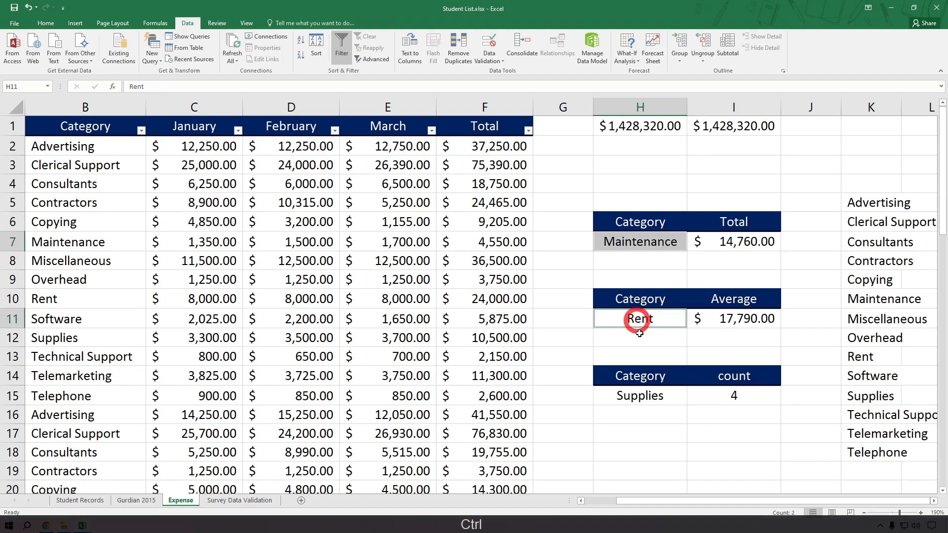
pyautogui.keyDown('ctrl'); pyautogui.click(636, 399); pyautogui.keyUp('ctrl')
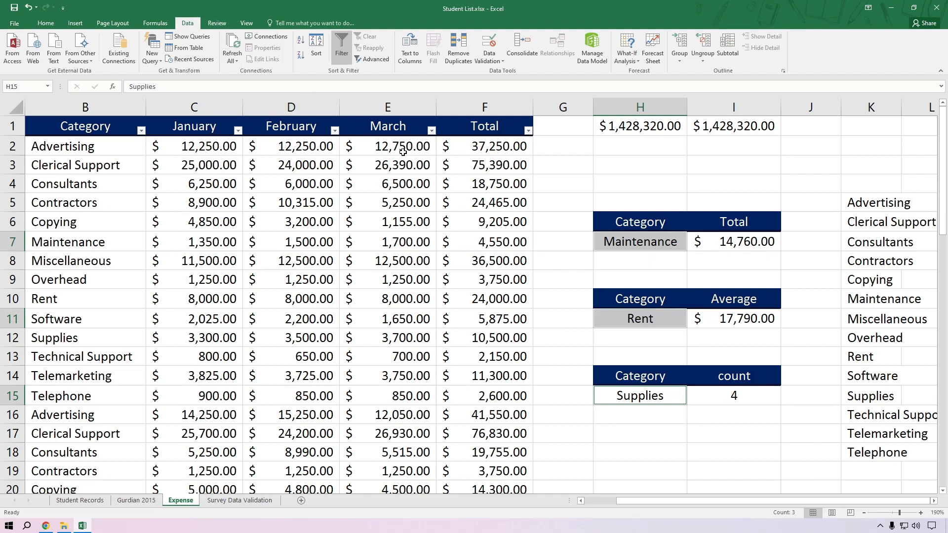
pyautogui.click(498, 61)
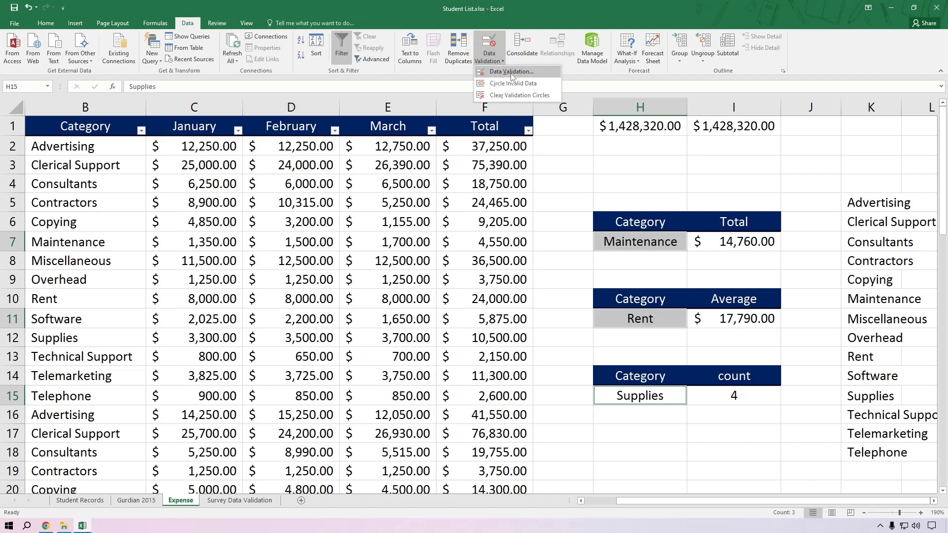
pyautogui.click(512, 72)
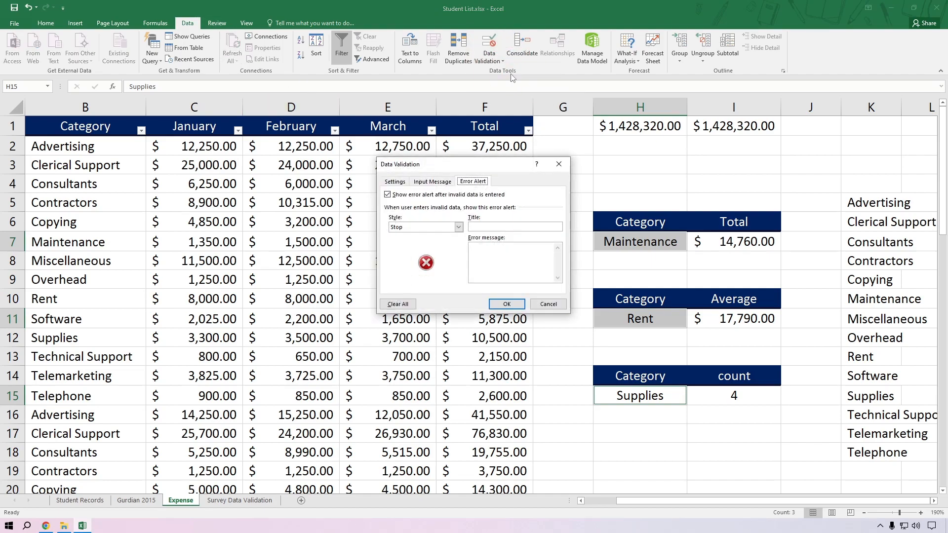
pyautogui.click(400, 180)
pyautogui.click(460, 214)
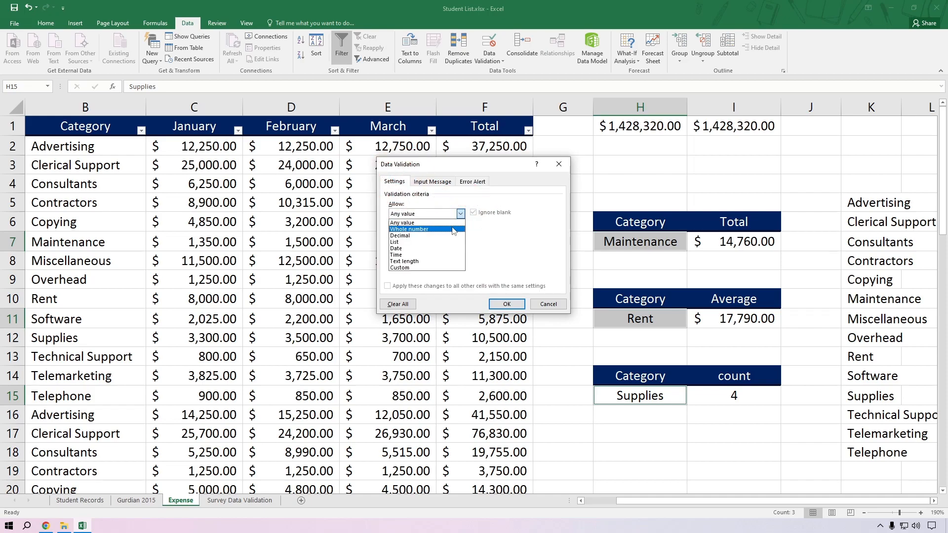
pyautogui.click(427, 242)
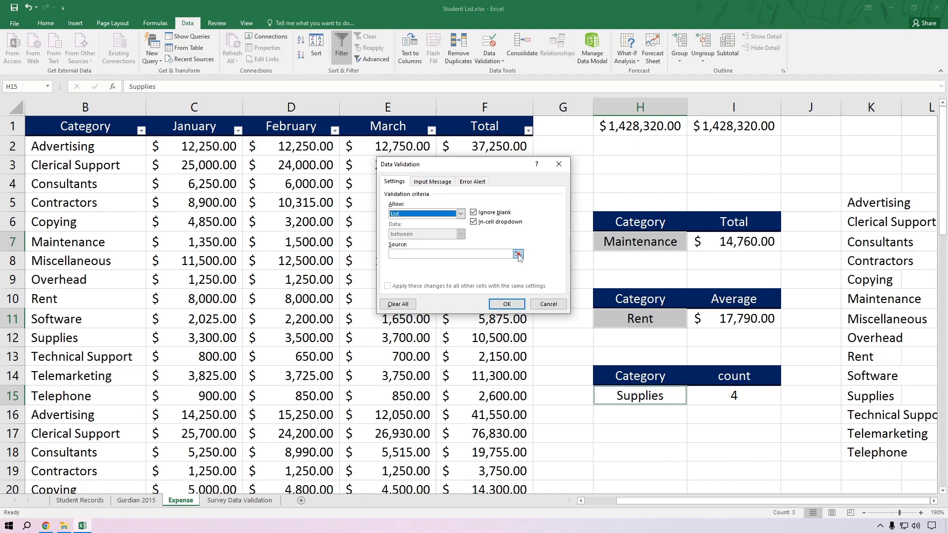
pyautogui.click(476, 254)
pyautogui.moveTo(860, 205); pyautogui.dragTo(866, 452)
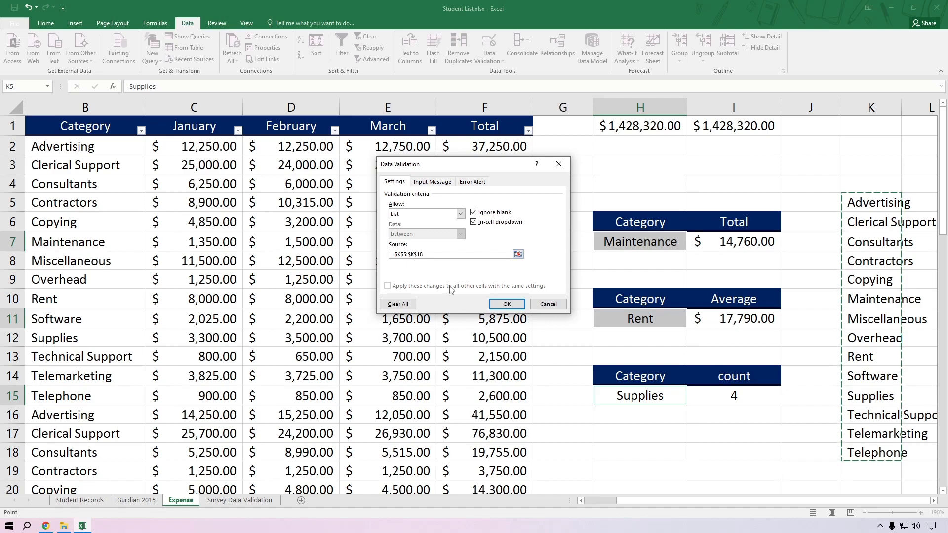
pyautogui.click(511, 304)
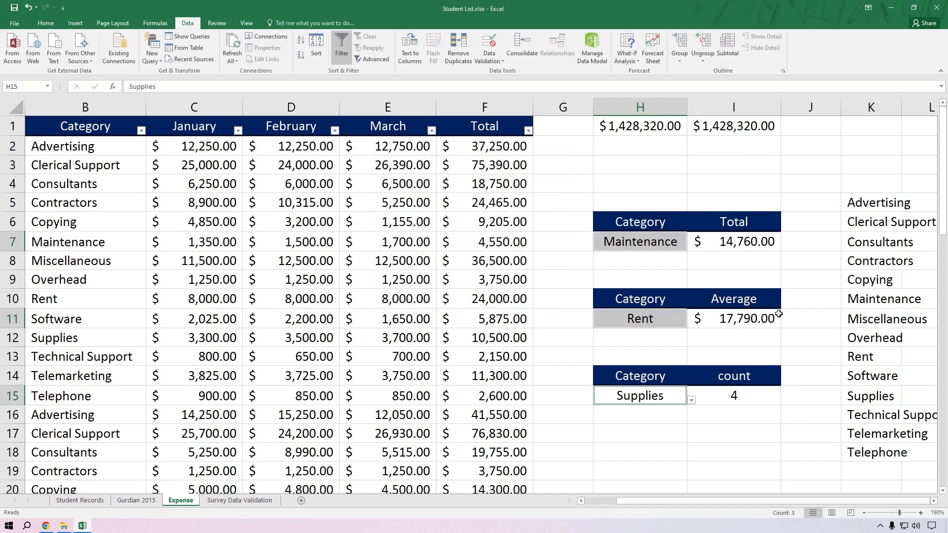
# Choose Rent as the Total category in H7 and Software as the Average category in H11 from their dropdown lists
pyautogui.click(664, 243)
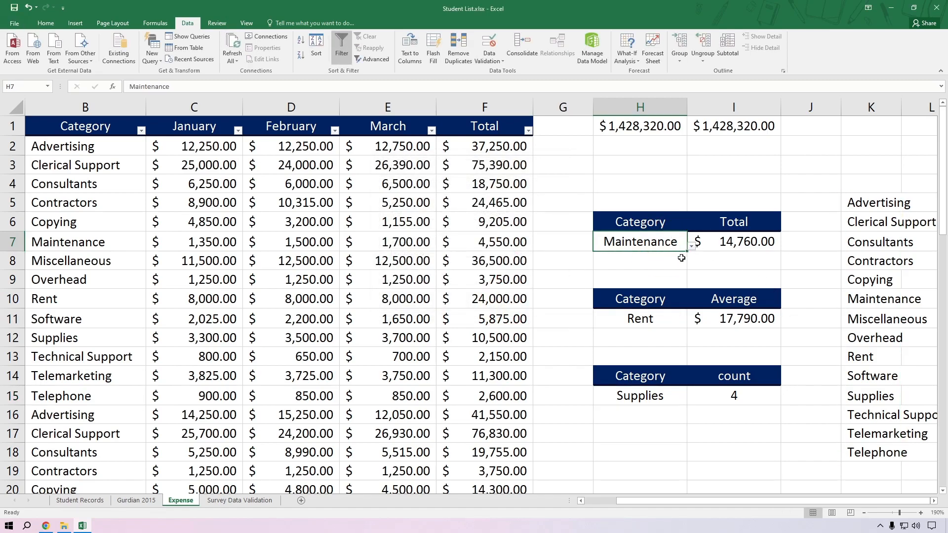
pyautogui.click(692, 246)
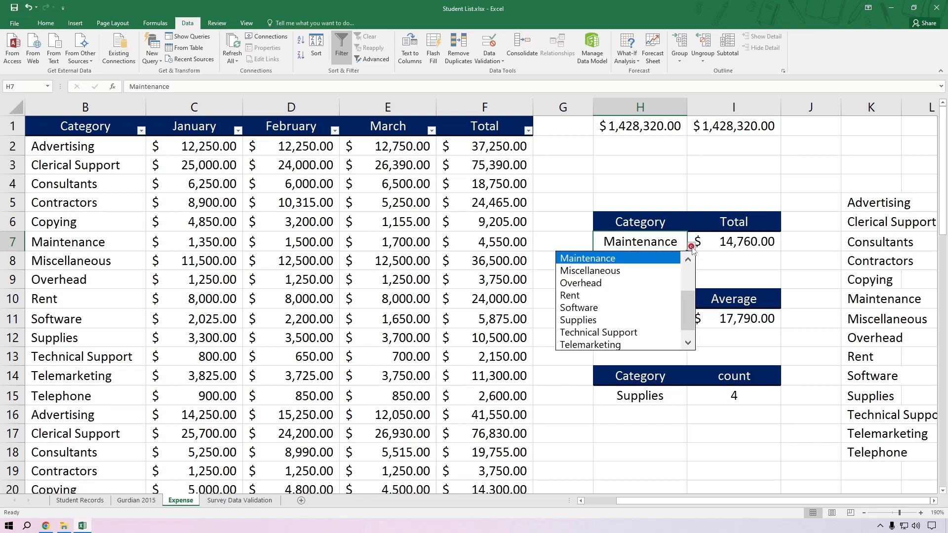
pyautogui.click(617, 295)
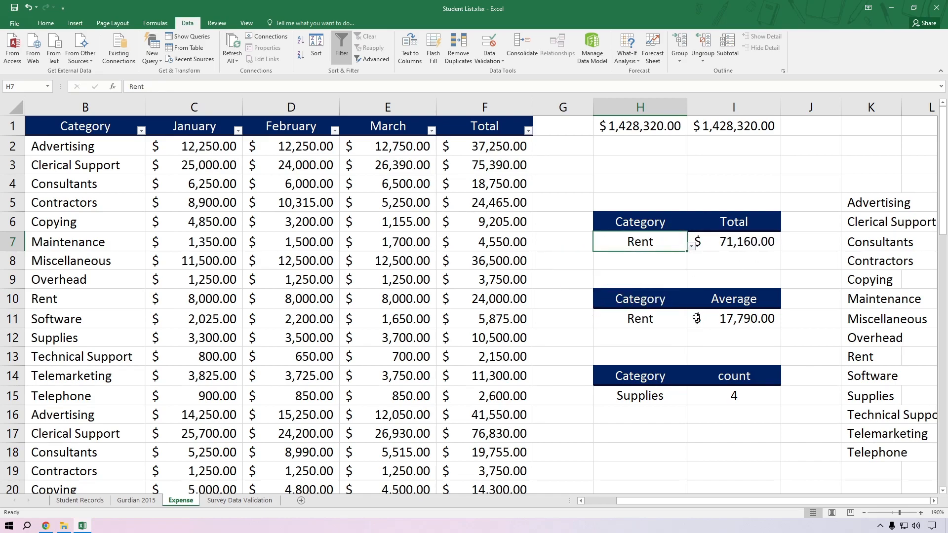
pyautogui.click(680, 322)
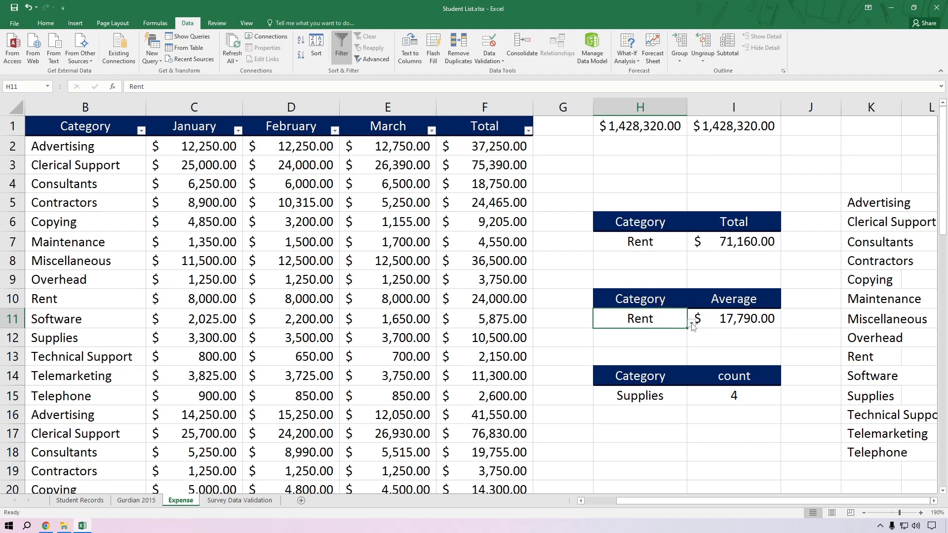
pyautogui.click(692, 326)
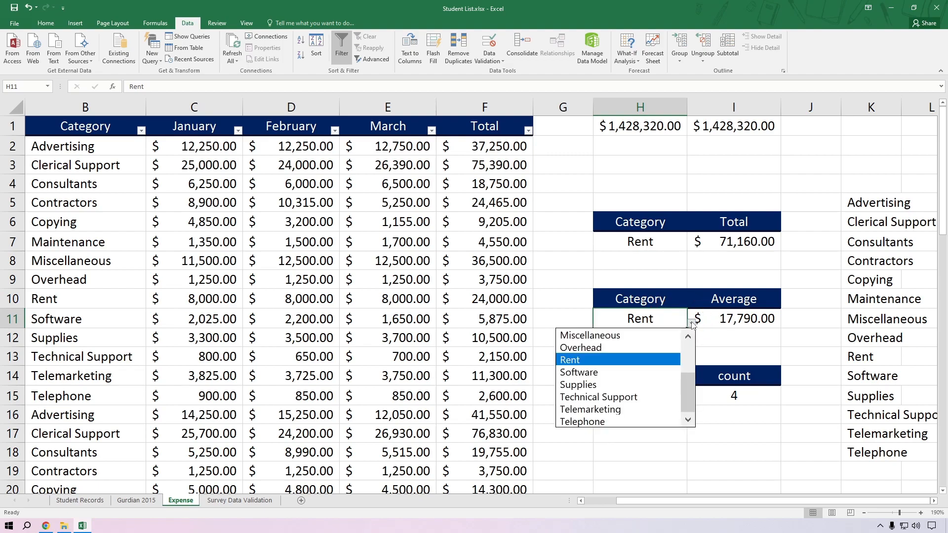
pyautogui.click(642, 373)
# Choose Overhead as the count category in H15 from its dropdown list and save the workbook
pyautogui.click(660, 402)
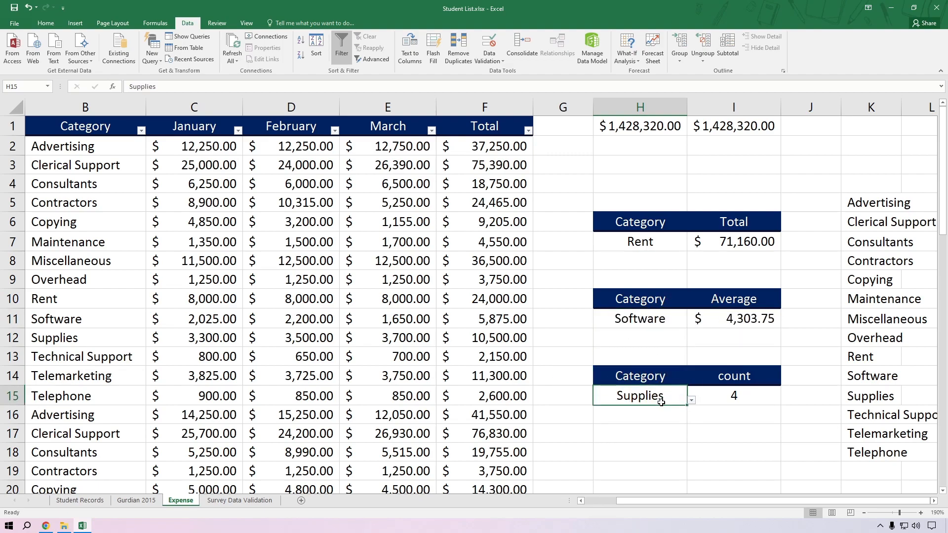
pyautogui.click(692, 400)
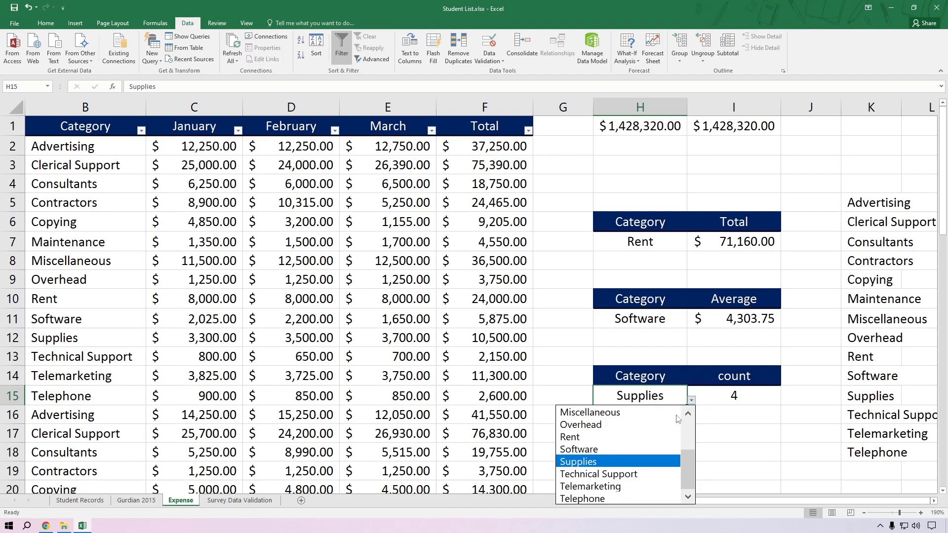
pyautogui.click(637, 423)
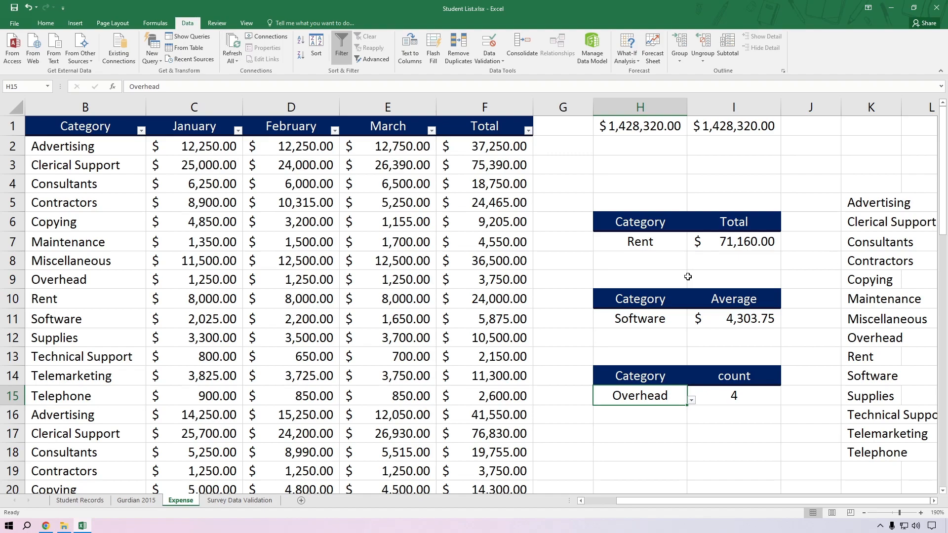
pyautogui.hotkey('ctrl', 's')
pyautogui.hotkey('ctrl', 's')
pyautogui.hotkey('ctrl', 's')
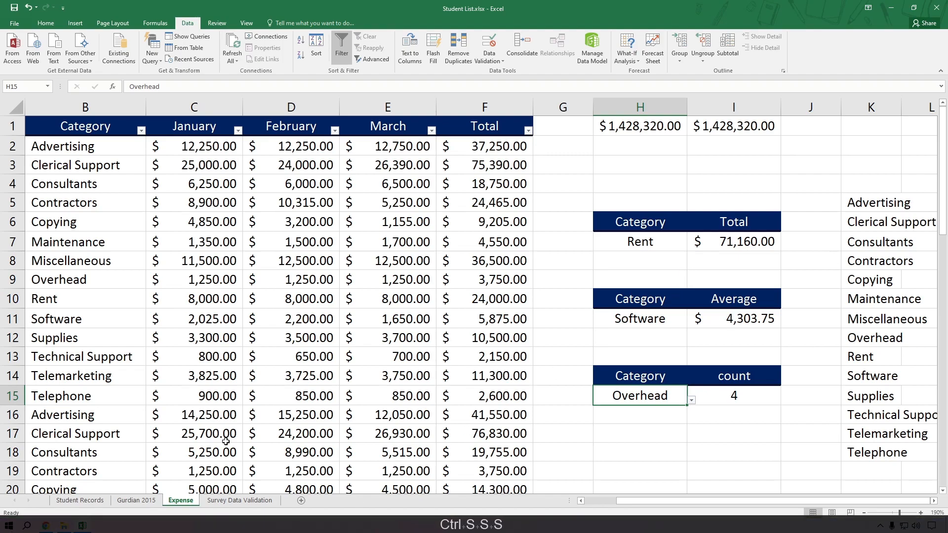
pyautogui.click(239, 503)
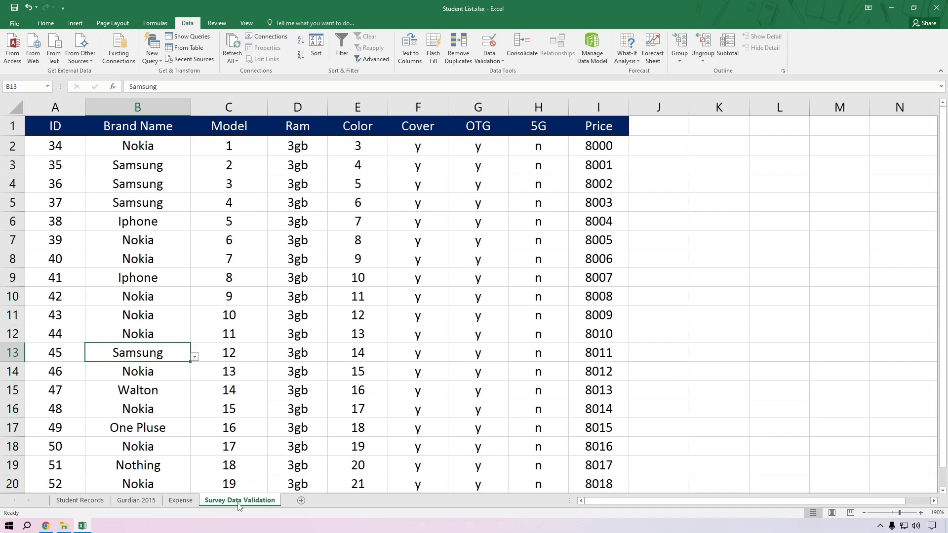
pyautogui.scroll(-2, 271, 415)
pyautogui.scroll(2, 277, 426)
pyautogui.click(178, 430)
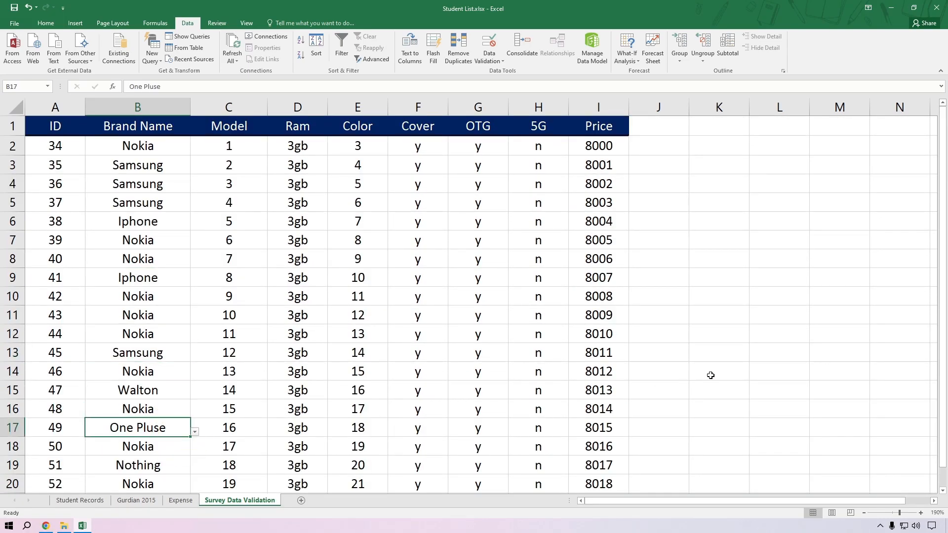
pyautogui.click(713, 376)
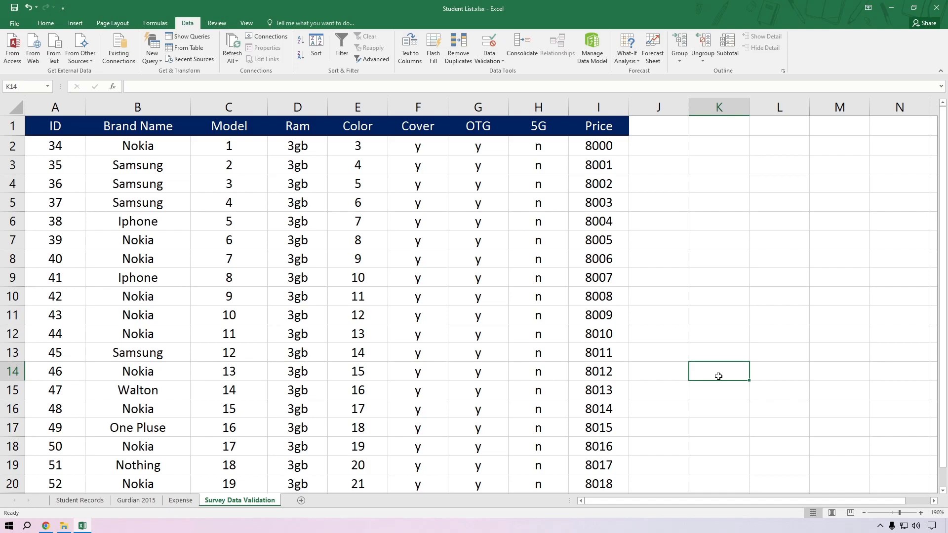
pyautogui.click(181, 500)
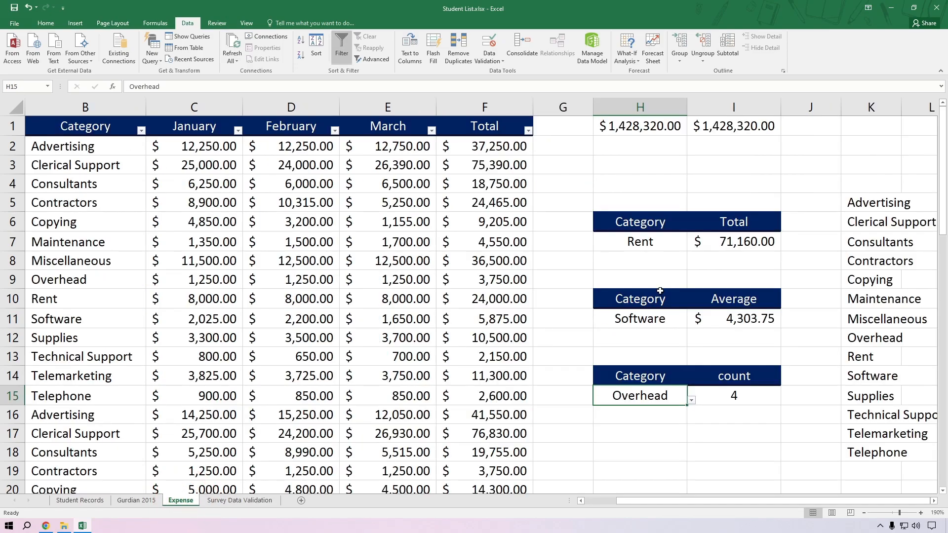
pyautogui.click(261, 502)
# Save the workbook, and close it along with the open File Explorer window
pyautogui.hotkey('ctrl', 's')
pyautogui.click(940, 5)
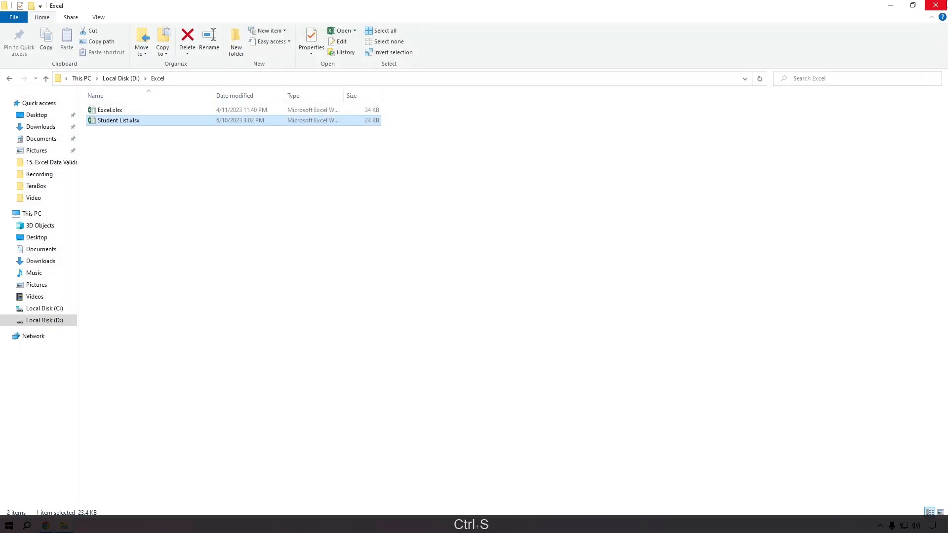
pyautogui.click(943, 4)
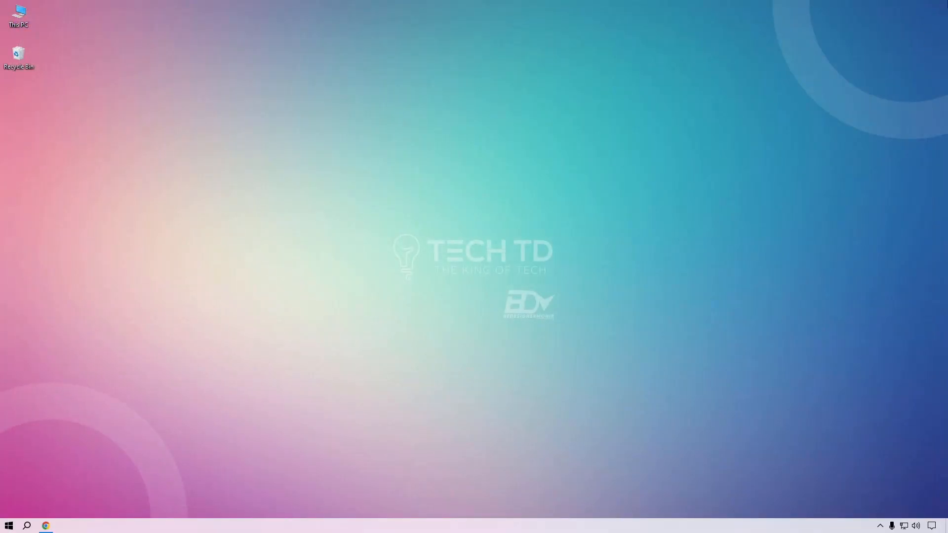